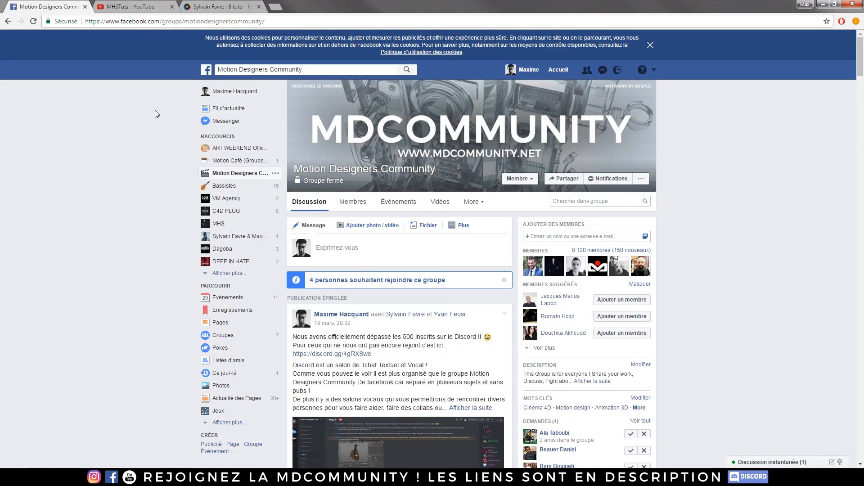
# Approve the four pending membership requests in the Motion Designers Community group.
pyautogui.scroll(-6, 153, 112)
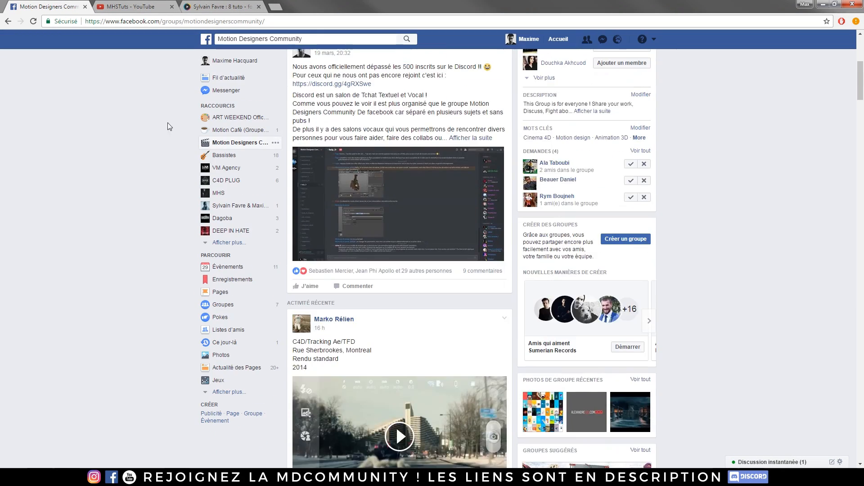
pyautogui.click(631, 164)
pyautogui.click(630, 181)
pyautogui.click(631, 198)
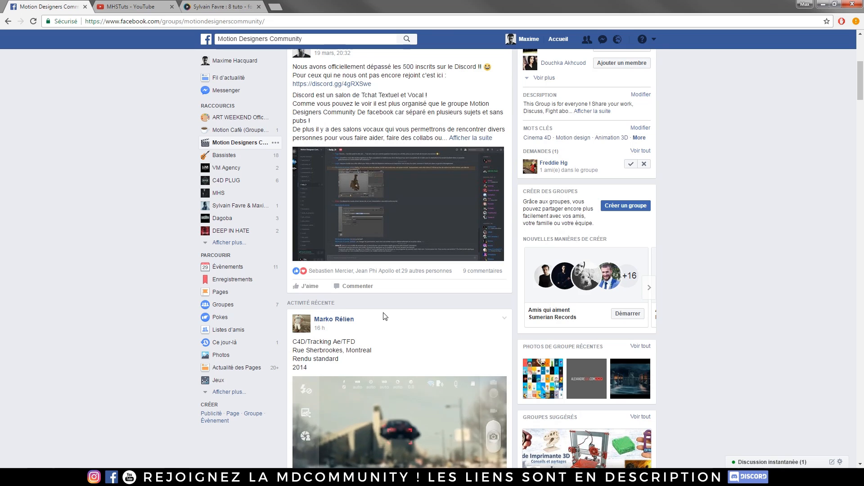
pyautogui.click(630, 165)
# Look through the recent posts in the group's feed and return to the beginning of the page.
pyautogui.scroll(-1, 736, 185)
pyautogui.scroll(-10, 734, 185)
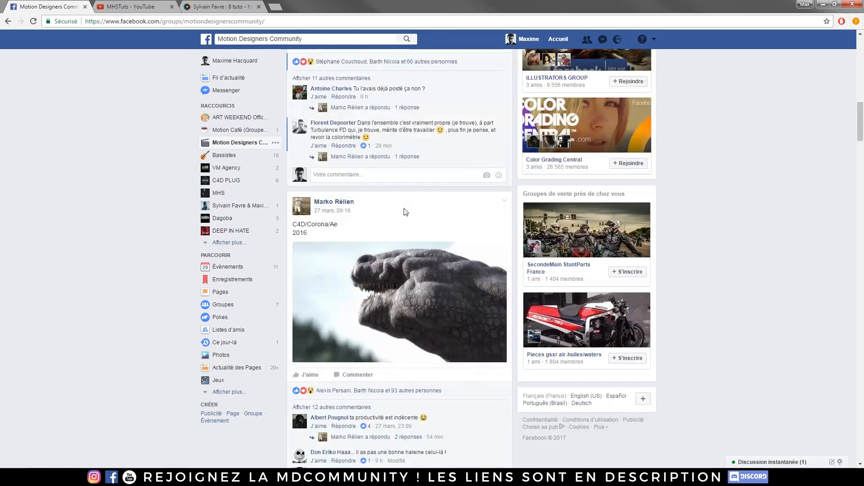
pyautogui.scroll(-12, 405, 212)
pyautogui.scroll(-8, 421, 156)
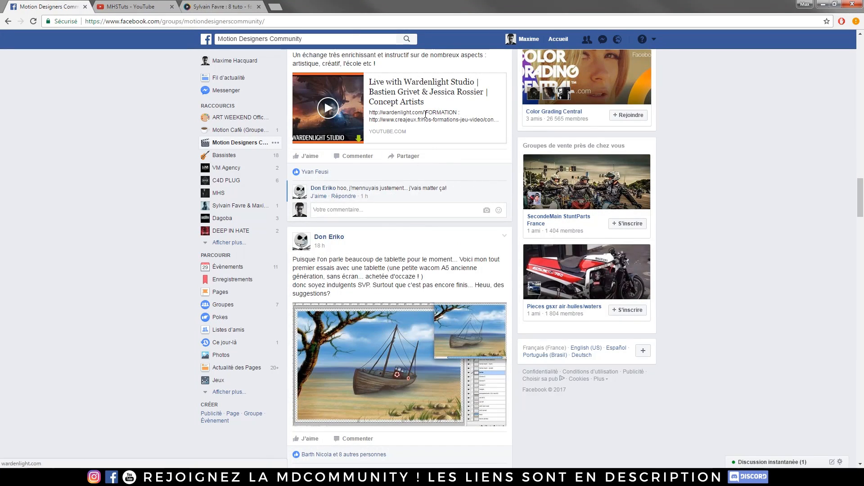
pyautogui.scroll(-15, 444, 160)
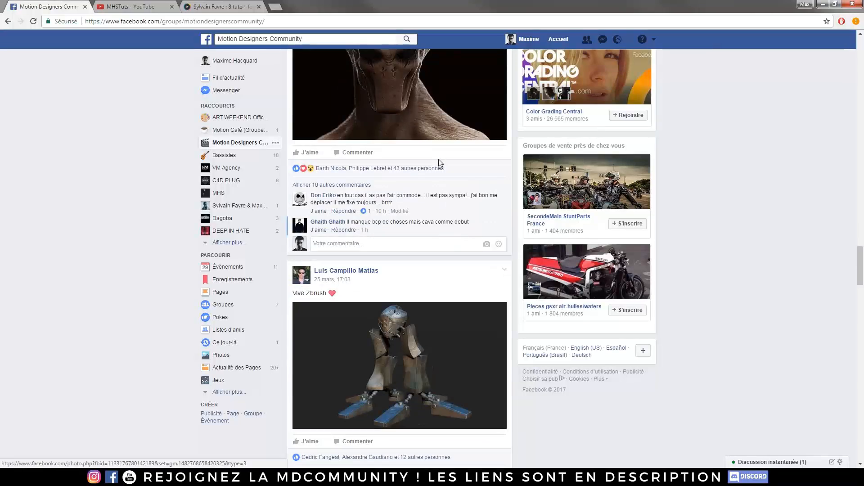
pyautogui.scroll(-8, 440, 163)
pyautogui.moveTo(858, 296); pyautogui.dragTo(859, 55)
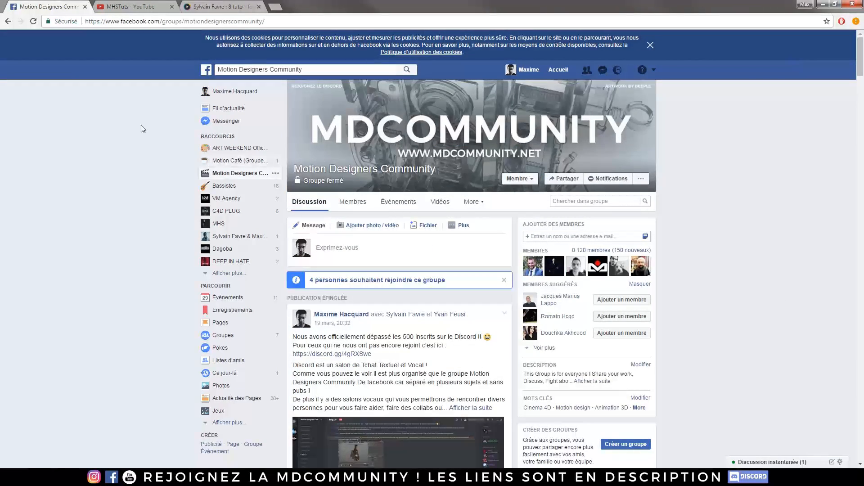
# Switch to the MHSTuts YouTube channel and look through its video sections, from interviews to tests and reviews.
pyautogui.click(124, 7)
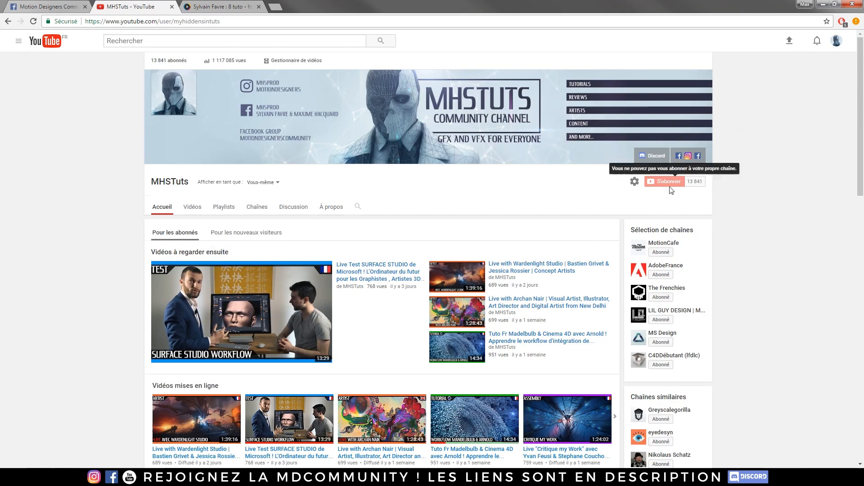
pyautogui.scroll(-3, 516, 223)
pyautogui.scroll(-3, 395, 275)
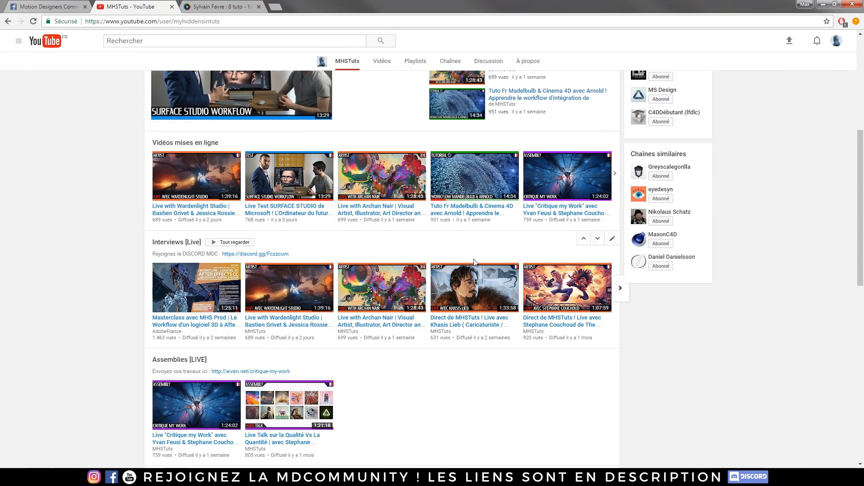
pyautogui.scroll(-6, 174, 247)
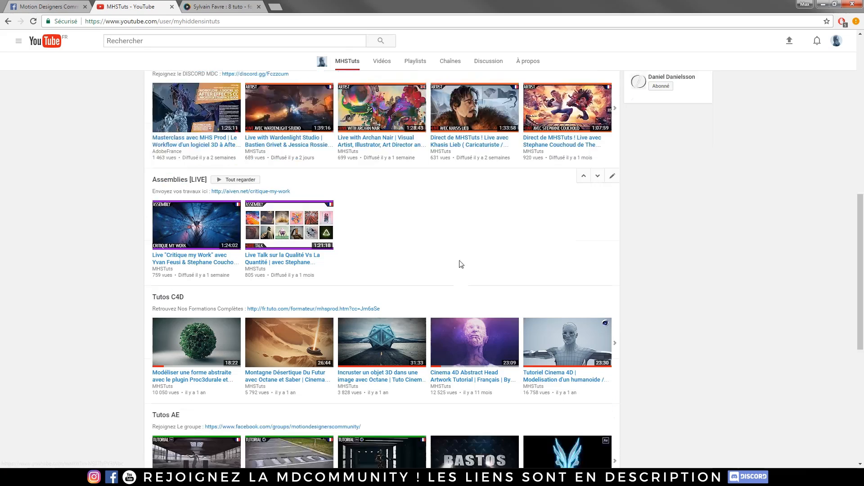
pyautogui.scroll(-3, 173, 206)
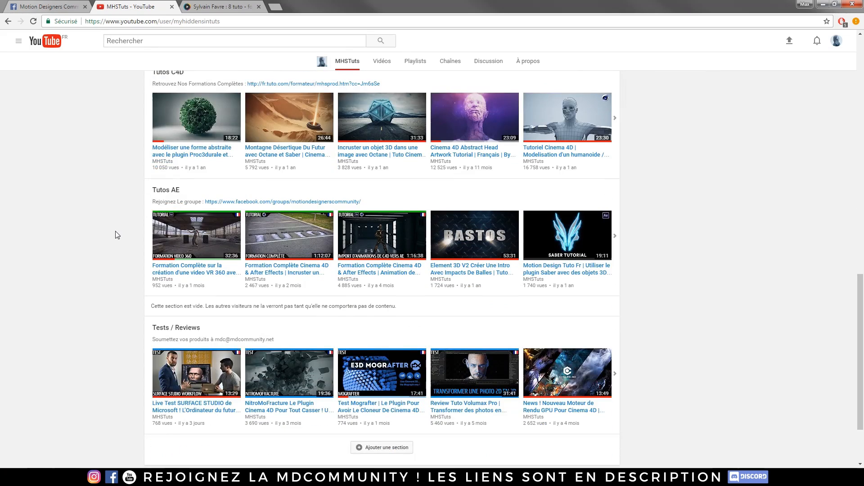
pyautogui.scroll(12, 116, 238)
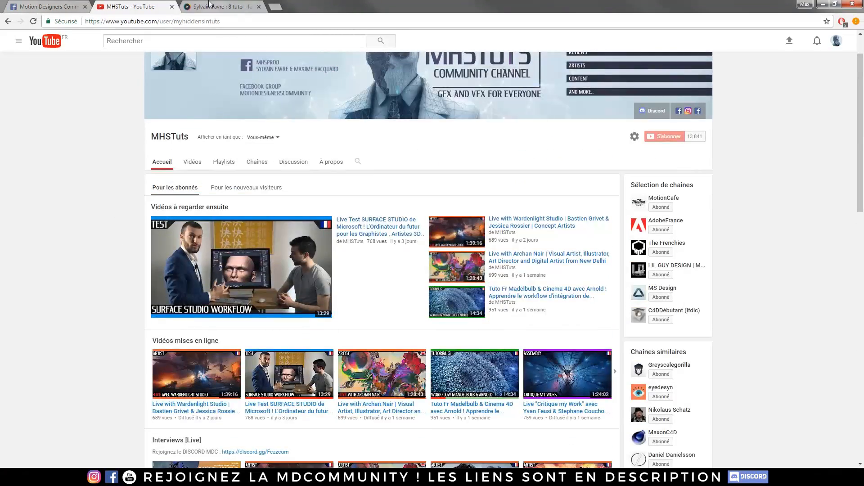
# Switch to the trainer's page on fr.tuto.com and look through the list of published courses.
pyautogui.hotkey('ctrl', 'Tab')
pyautogui.scroll(-6, 126, 198)
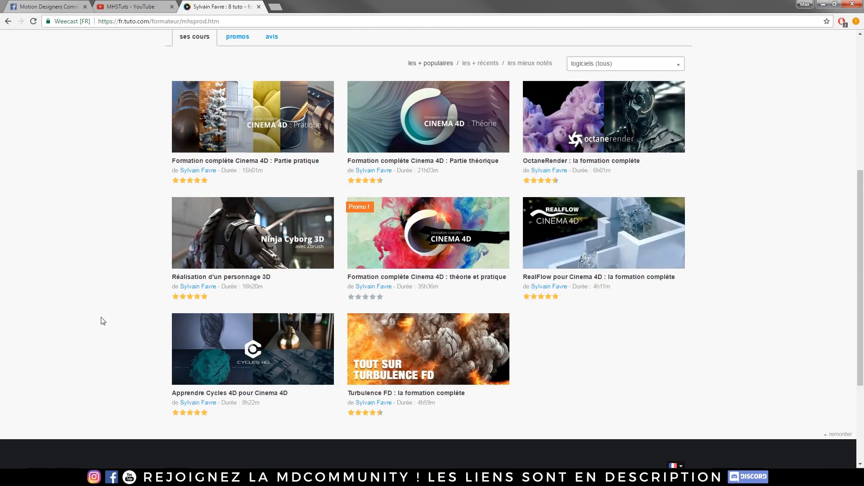
pyautogui.scroll(5, 58, 299)
pyautogui.moveTo(413, 83); pyautogui.dragTo(553, 116)
pyautogui.click(554, 116)
pyautogui.scroll(-4, 86, 197)
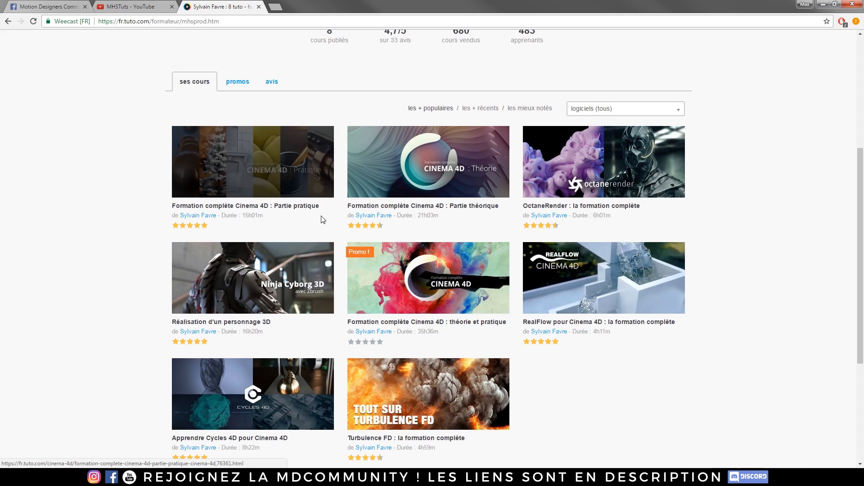
pyautogui.scroll(3, 139, 255)
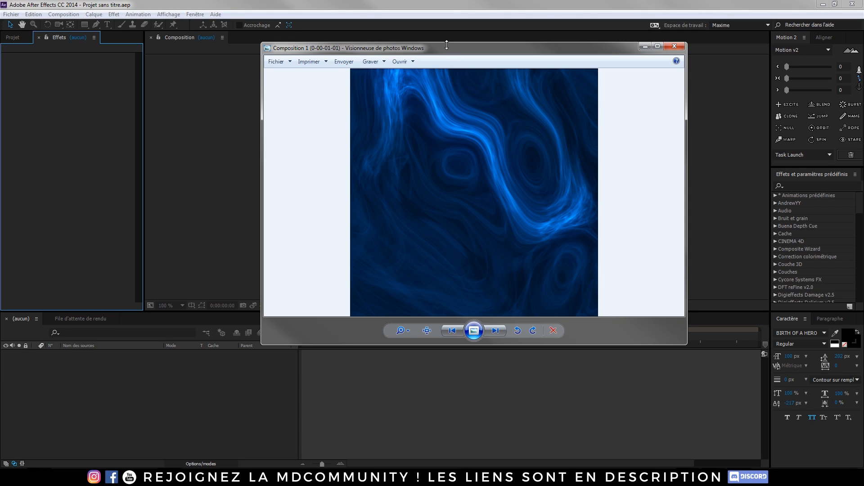
# Look at the blue abstract reference image in the photo viewer and close it.
pyautogui.moveTo(452, 47); pyautogui.dragTo(399, 86)
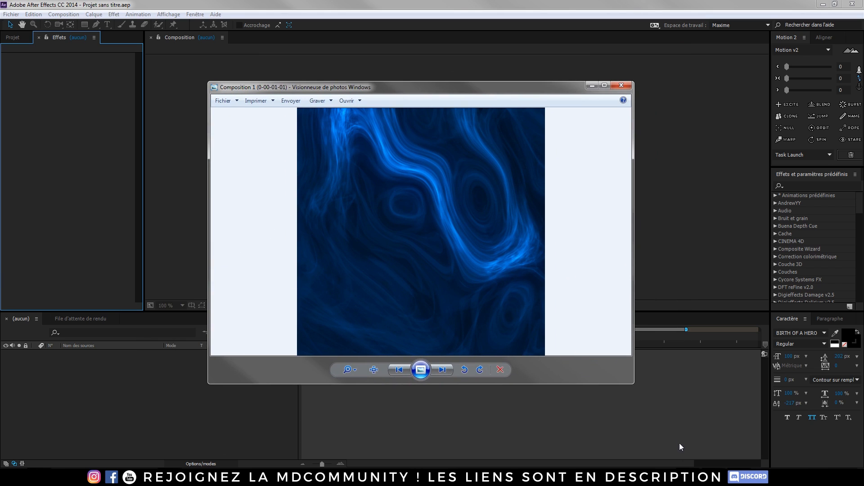
pyautogui.click(620, 86)
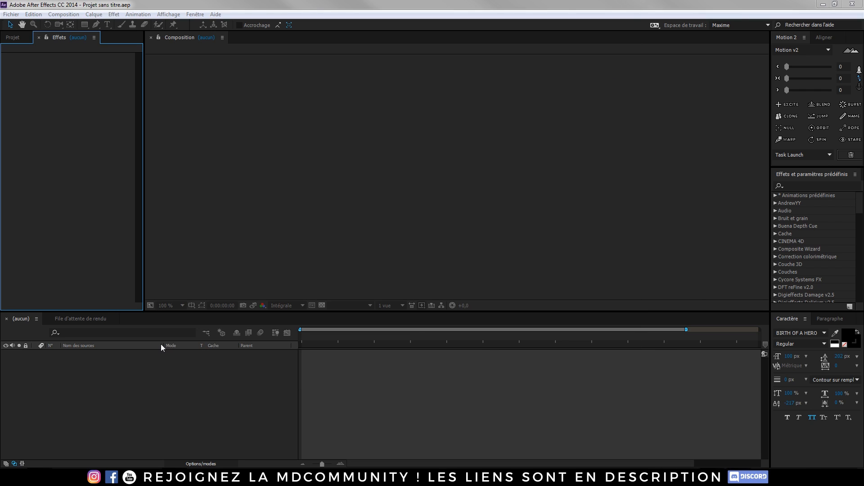
# Create a 1080 × 1080 px composition at 25 frames per second with a duration of one frame (0:00:00:01).
pyautogui.click(177, 367)
pyautogui.hotkey('ctrl', 'n')
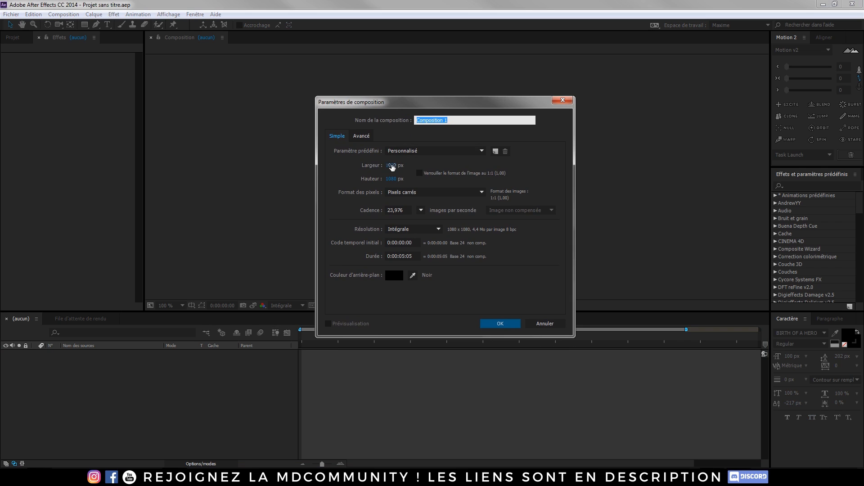
pyautogui.click(408, 210)
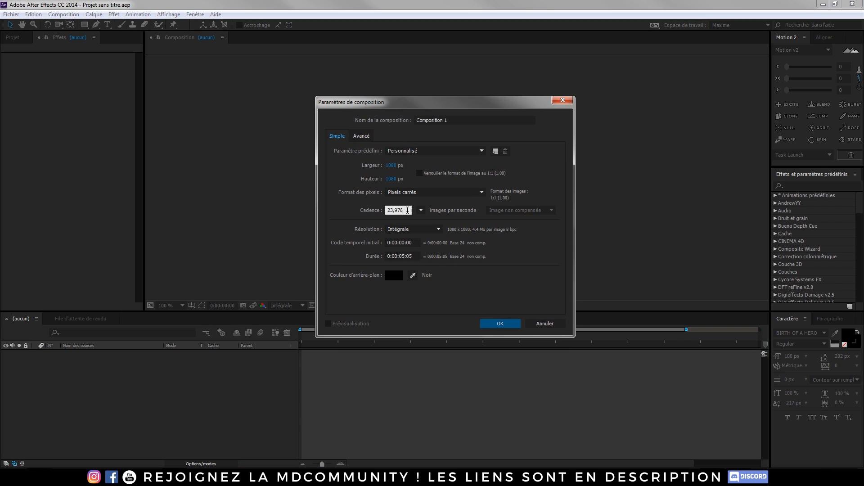
pyautogui.write('25')
pyautogui.click(405, 255)
pyautogui.press('BackSpace')
pyautogui.write('1')
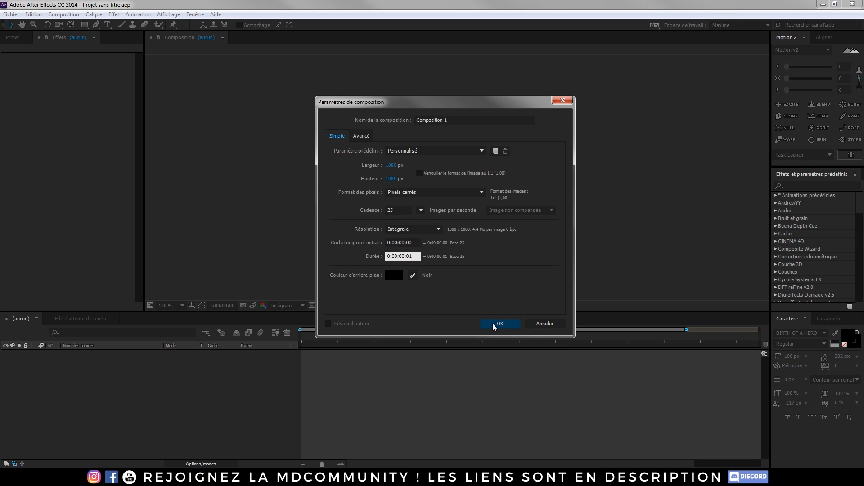
pyautogui.click(494, 325)
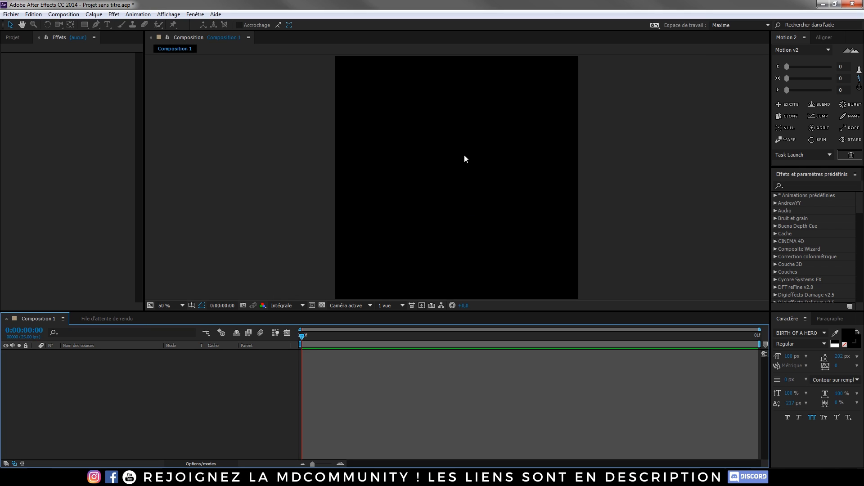
# Fit the composition in the viewer and create a black 1080 × 1080 px solid layer named MIR.
pyautogui.click(466, 163)
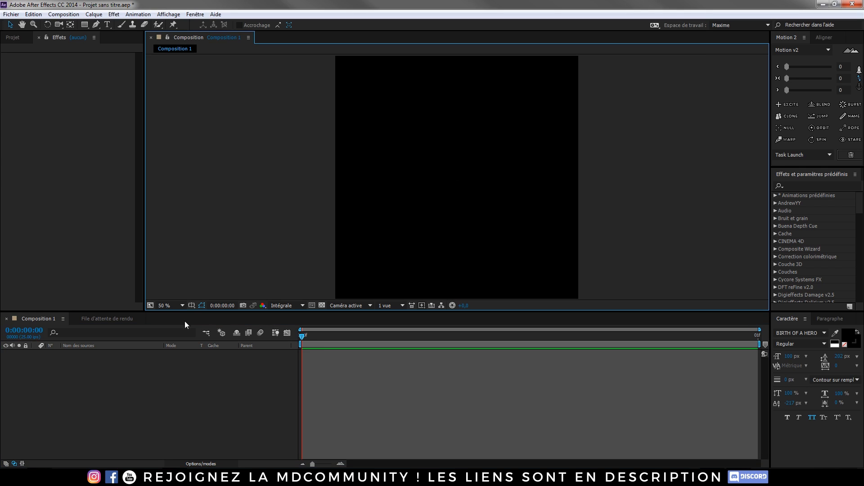
pyautogui.click(176, 307)
pyautogui.click(234, 153)
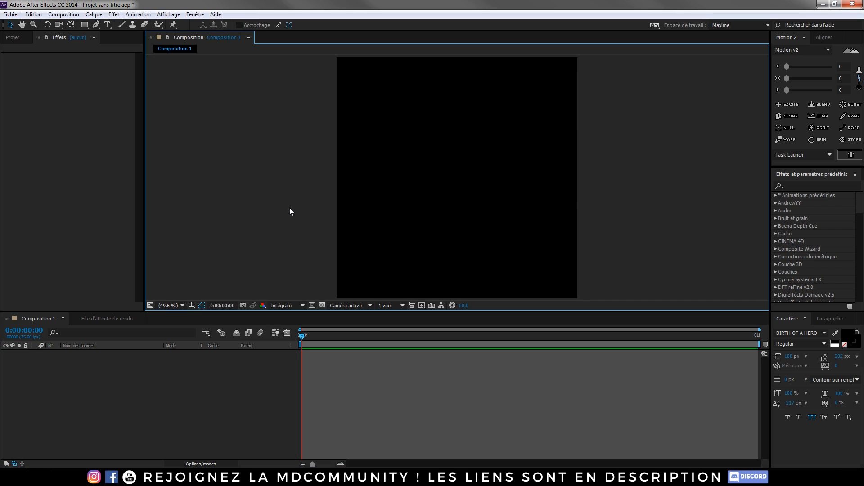
pyautogui.click(137, 374)
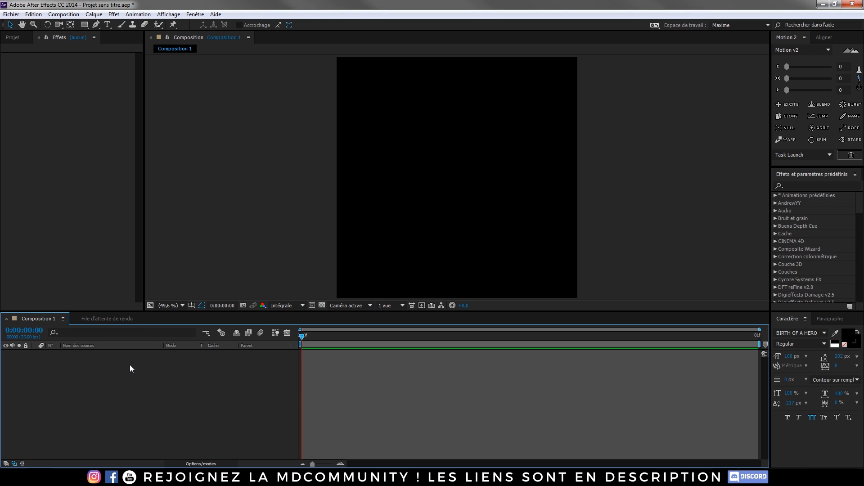
pyautogui.hotkey('ctrl', 'y')
pyautogui.moveTo(390, 86); pyautogui.dragTo(418, 86)
pyautogui.write('MIR')
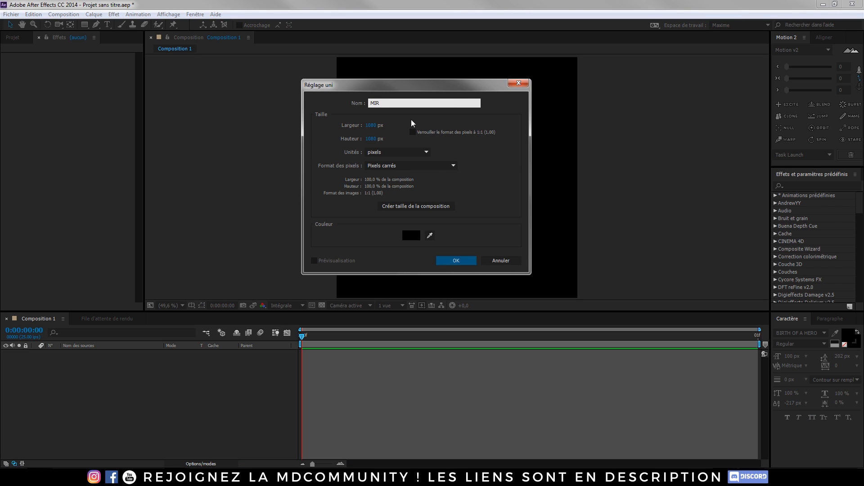
pyautogui.click(455, 261)
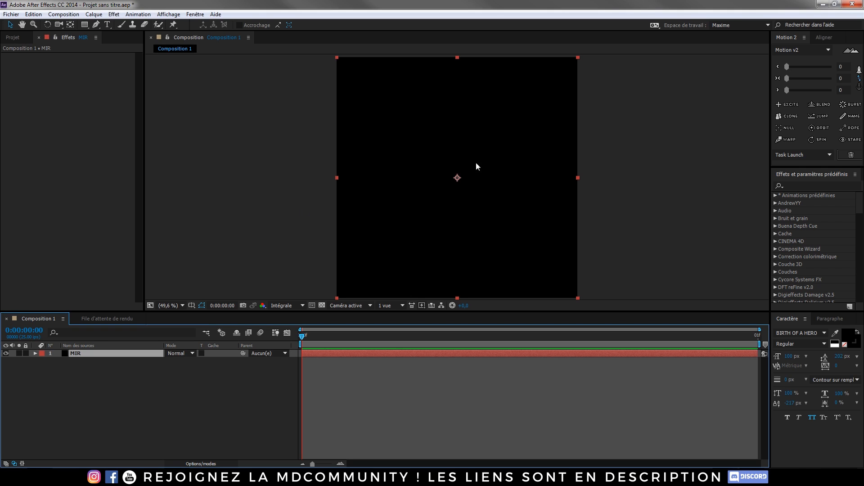
# Find the Trapcode Mir effect by searching for "mir" and apply it to the MIR layer.
pyautogui.click(810, 186)
pyautogui.write('mir')
pyautogui.scroll(-10, 806, 223)
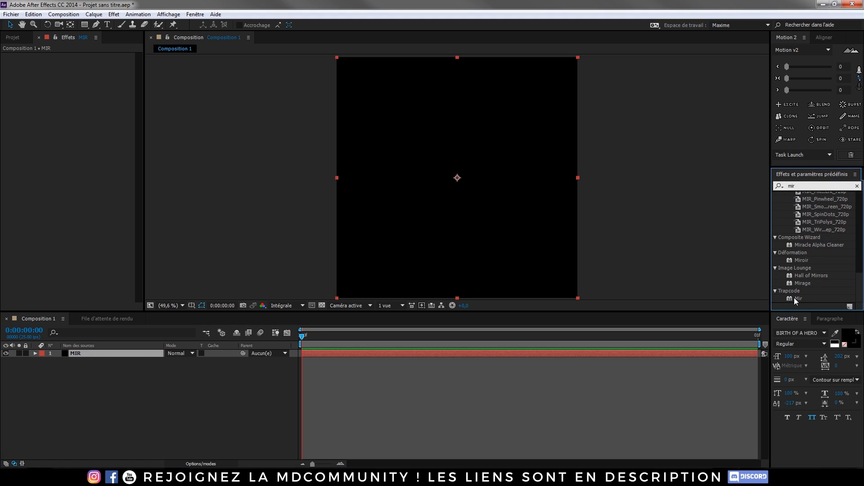
pyautogui.doubleClick(796, 297)
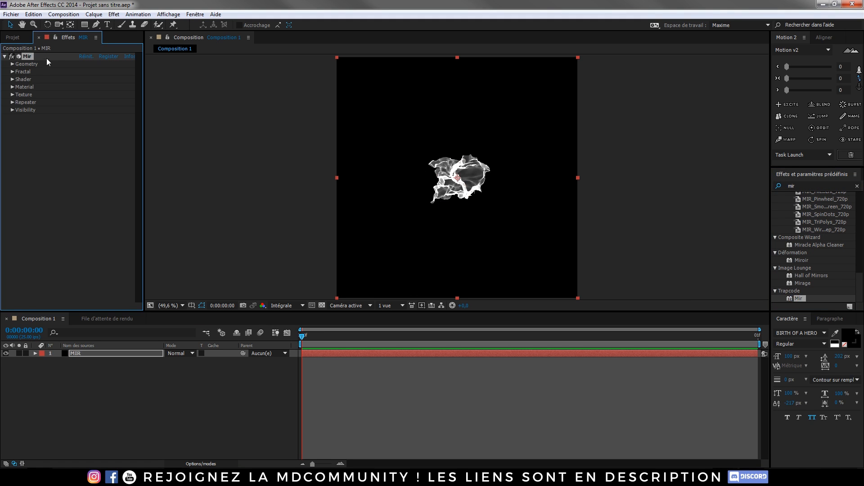
# In Mir's Geometry settings, set Vertices X to 102, Size X to 1080 and Tessellate to Quads.
pyautogui.click(13, 64)
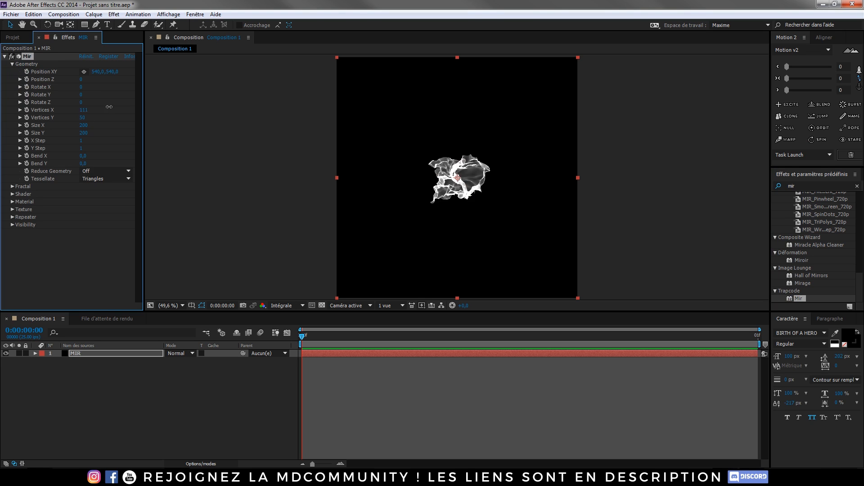
pyautogui.moveTo(85, 126); pyautogui.dragTo(124, 127)
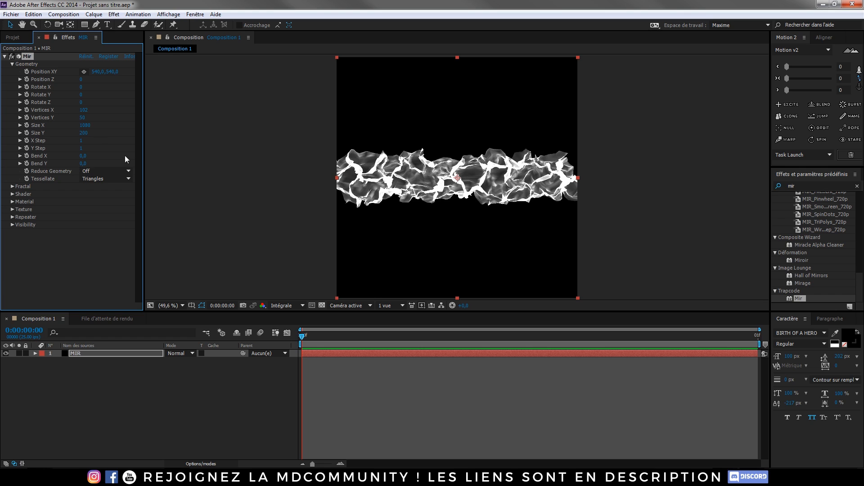
pyautogui.click(90, 179)
pyautogui.click(97, 199)
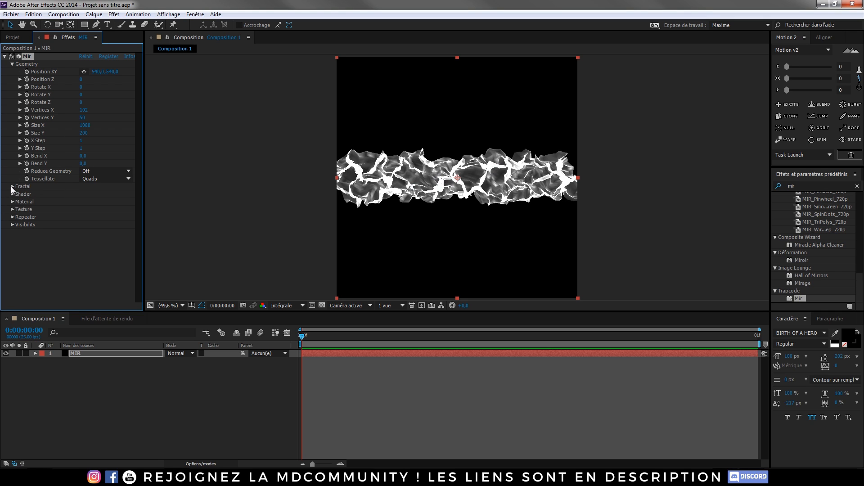
# Set the number of instances in Mir's Repeater to 5.
pyautogui.click(13, 217)
pyautogui.click(81, 224)
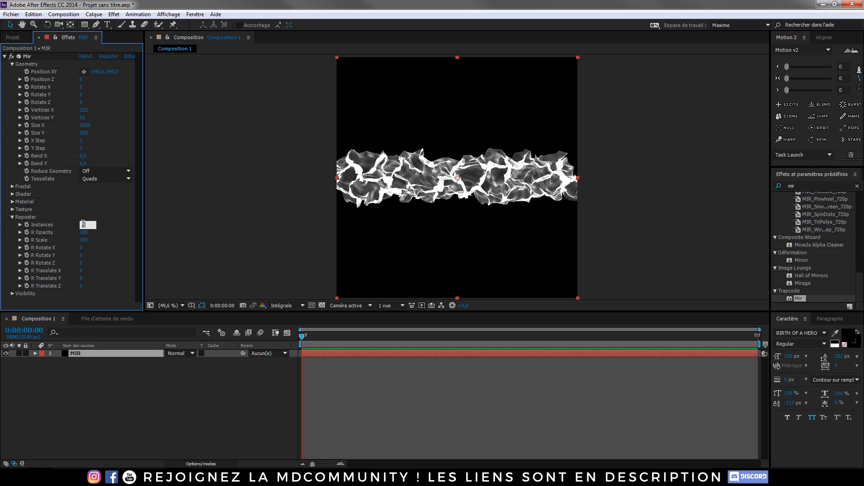
pyautogui.press('Return')
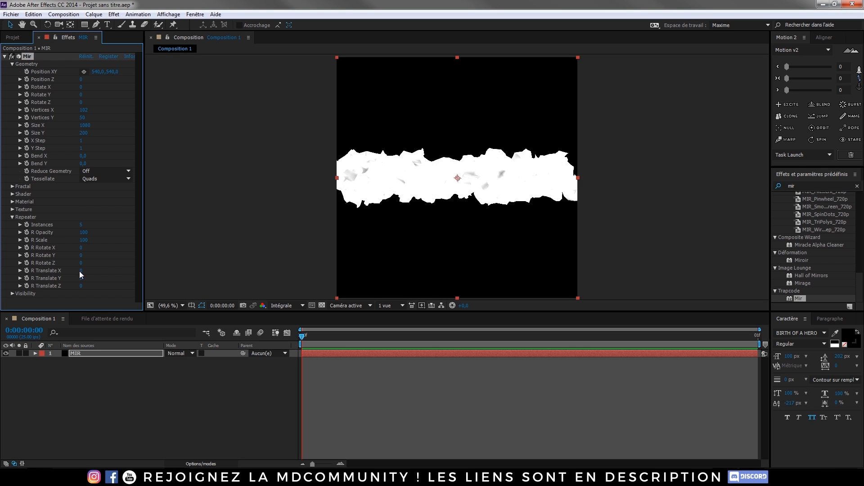
# Offset the repeated instances with R Translate X 33, R Translate Y 135, R Translate Z -263 and R Rotate Y -7.
pyautogui.moveTo(81, 270); pyautogui.dragTo(141, 276)
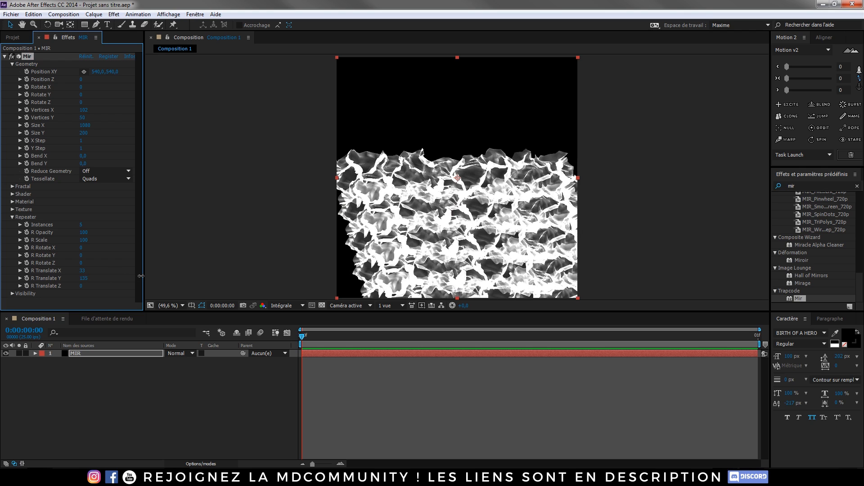
pyautogui.moveTo(82, 287); pyautogui.dragTo(1, 288)
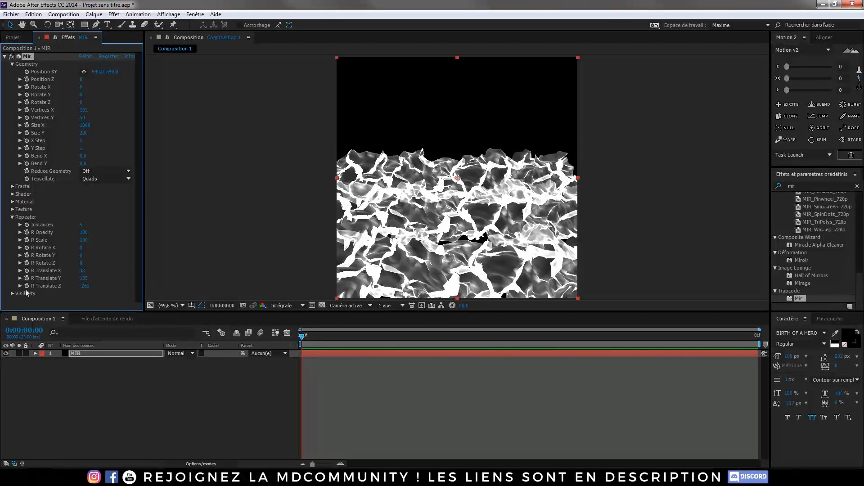
pyautogui.moveTo(81, 256)
pyautogui.mouseDown()
pyautogui.moveTo(51, 255)
pyautogui.moveTo(79, 256)
pyautogui.mouseUp()
pyautogui.click(131, 390)
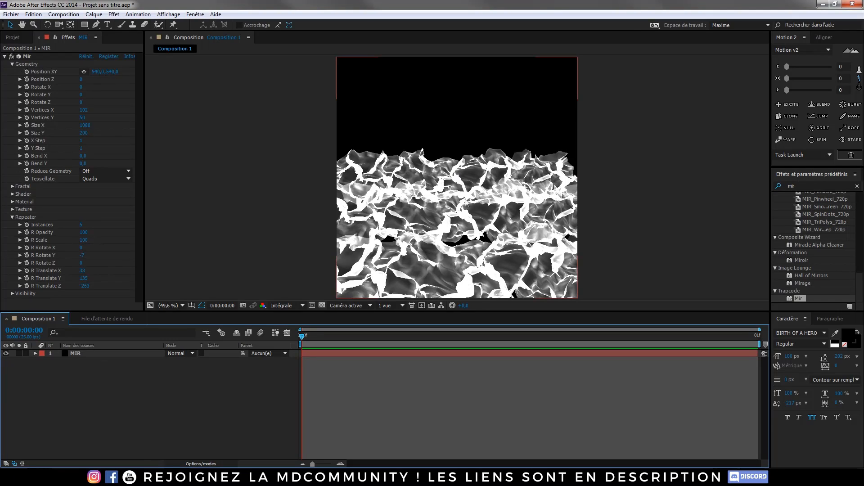
# Add a camera to the composition and orbit and pan it to look down over the Mir mesh.
pyautogui.rightClick(120, 382)
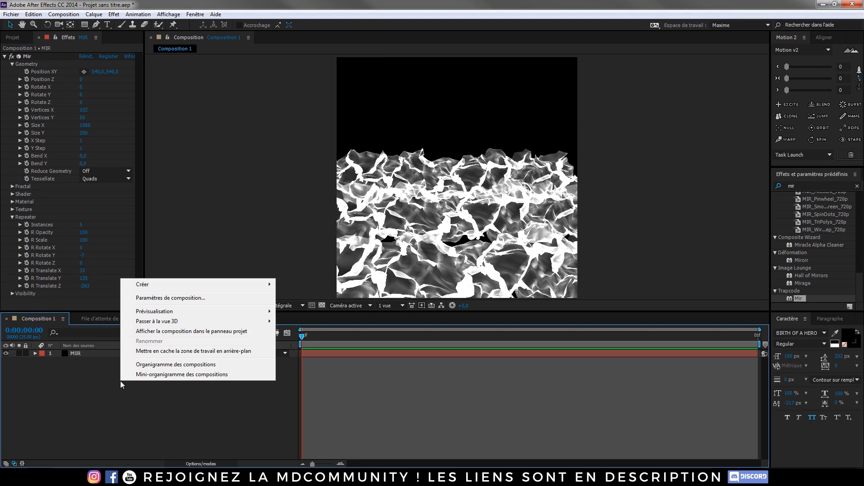
pyautogui.moveTo(200, 283)
pyautogui.click(300, 328)
pyautogui.click(264, 318)
pyautogui.press('c')
pyautogui.moveTo(468, 233); pyautogui.dragTo(464, 212)
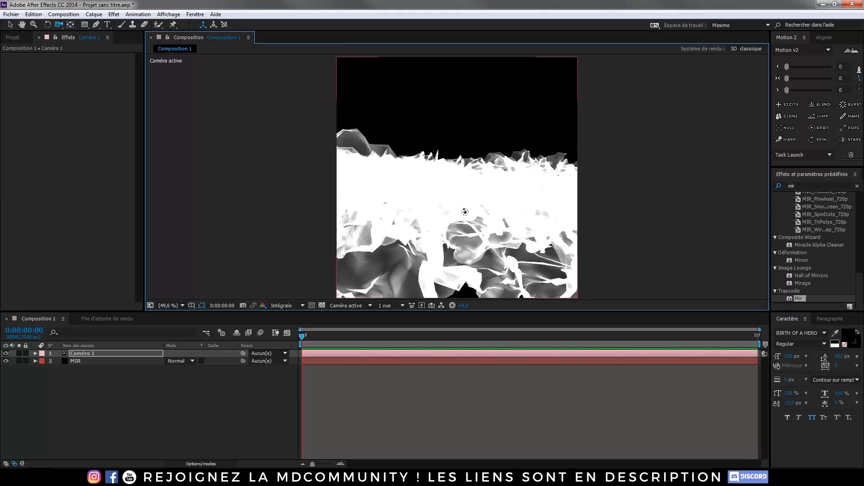
pyautogui.moveTo(465, 212); pyautogui.dragTo(460, 169, button='middle')
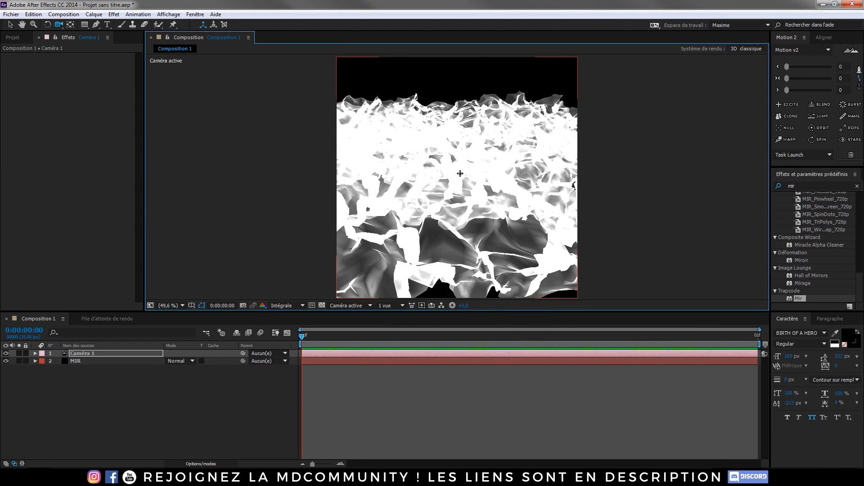
# In the MIR layer's Material settings, set Color to blue #205AFF and Opacity to 45.
pyautogui.click(81, 360)
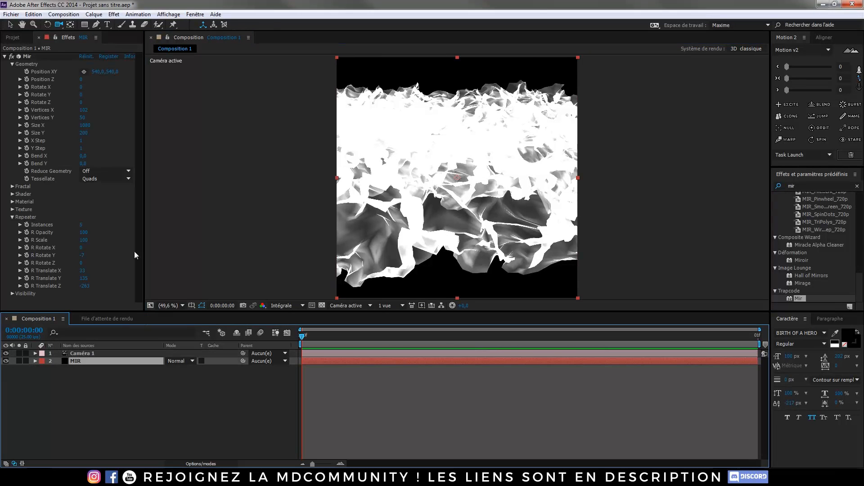
pyautogui.click(12, 217)
pyautogui.click(12, 209)
pyautogui.click(13, 209)
pyautogui.click(13, 202)
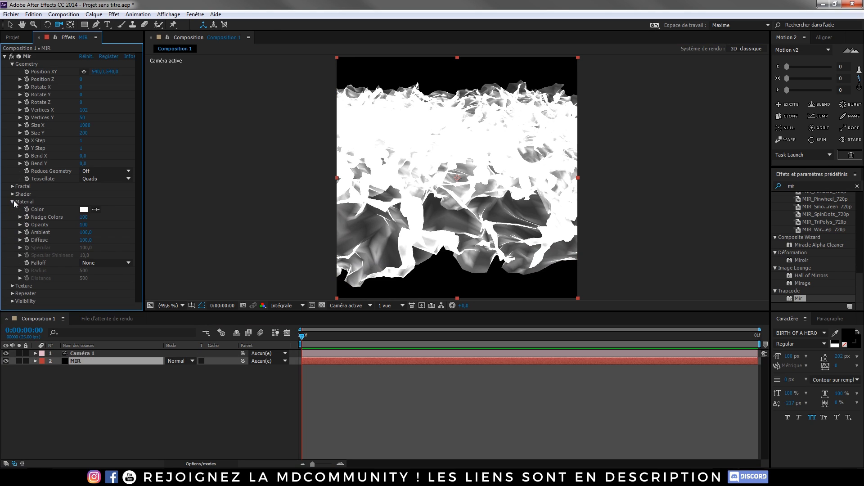
pyautogui.click(80, 209)
pyautogui.moveTo(484, 352); pyautogui.dragTo(484, 348)
pyautogui.moveTo(457, 292)
pyautogui.mouseDown()
pyautogui.moveTo(471, 289)
pyautogui.moveTo(458, 288)
pyautogui.mouseUp()
pyautogui.moveTo(484, 345); pyautogui.dragTo(484, 333)
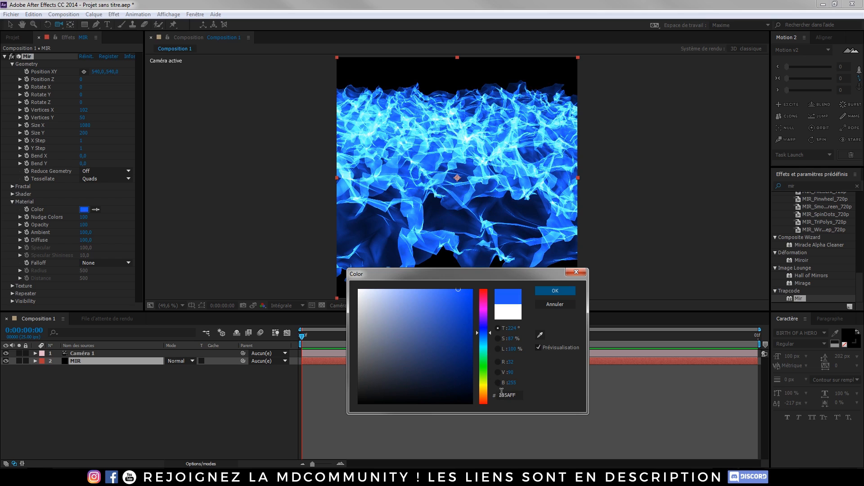
pyautogui.click(555, 291)
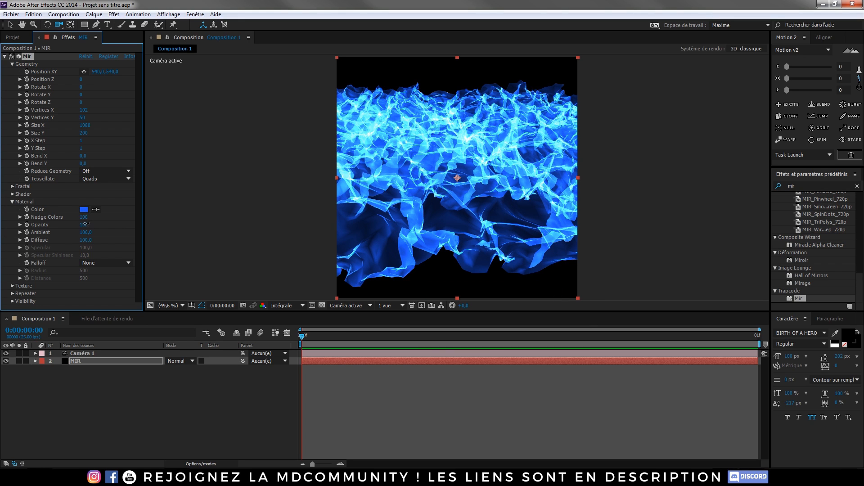
pyautogui.moveTo(78, 222); pyautogui.dragTo(61, 224)
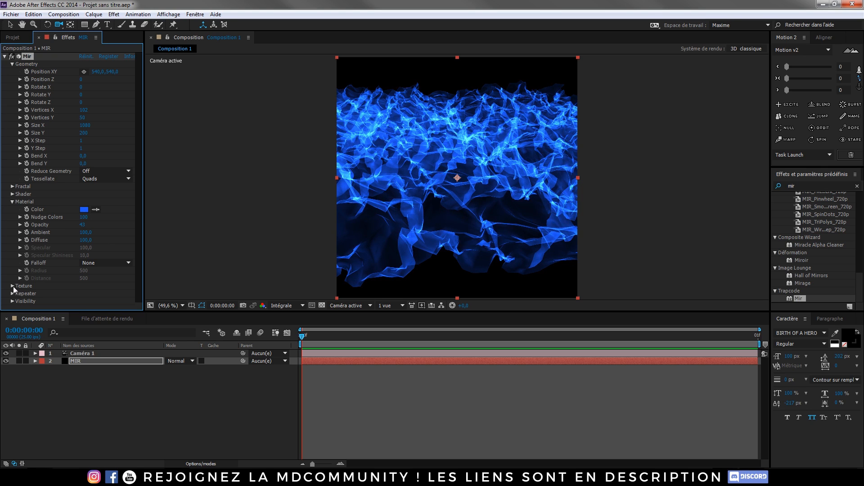
# In Mir's Fractal settings, set Amplitude to 85, Spiral to 2.1 and Offset X to 21, reframing the camera on the swirls.
pyautogui.click(13, 187)
pyautogui.scroll(-2, 107, 218)
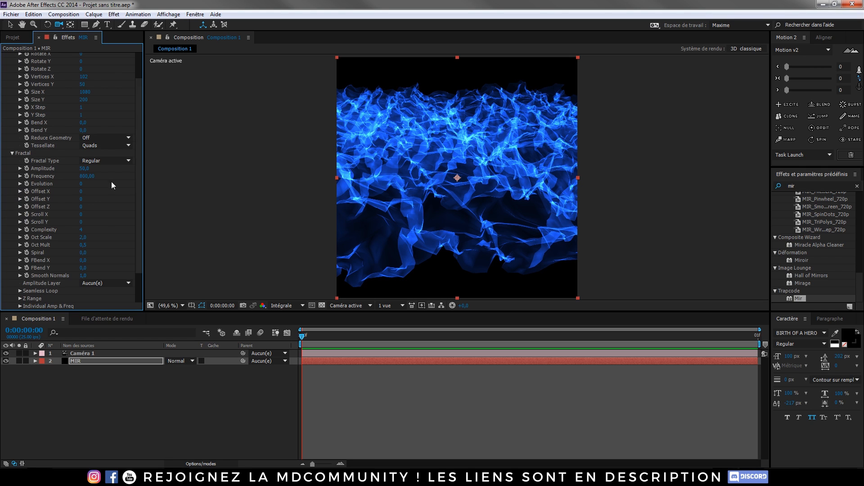
pyautogui.moveTo(84, 169); pyautogui.dragTo(99, 168)
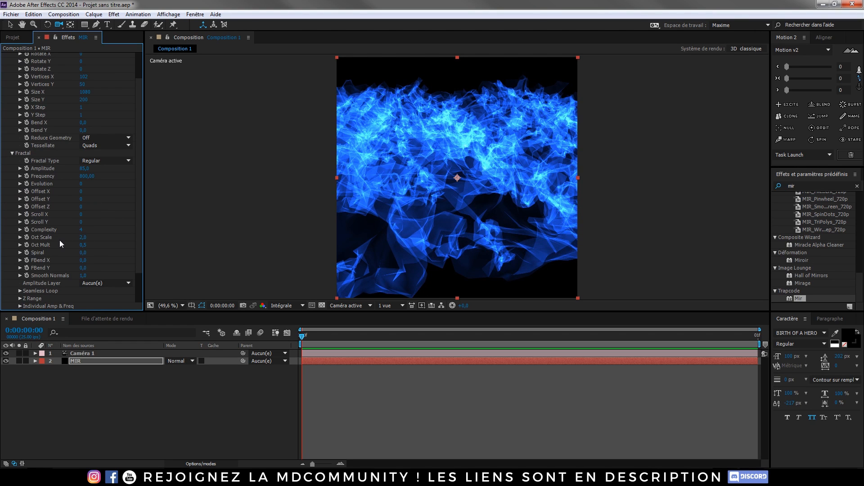
pyautogui.moveTo(86, 255); pyautogui.dragTo(180, 252)
pyautogui.moveTo(535, 164); pyautogui.dragTo(480, 166)
pyautogui.moveTo(479, 165); pyautogui.dragTo(478, 170, button='right')
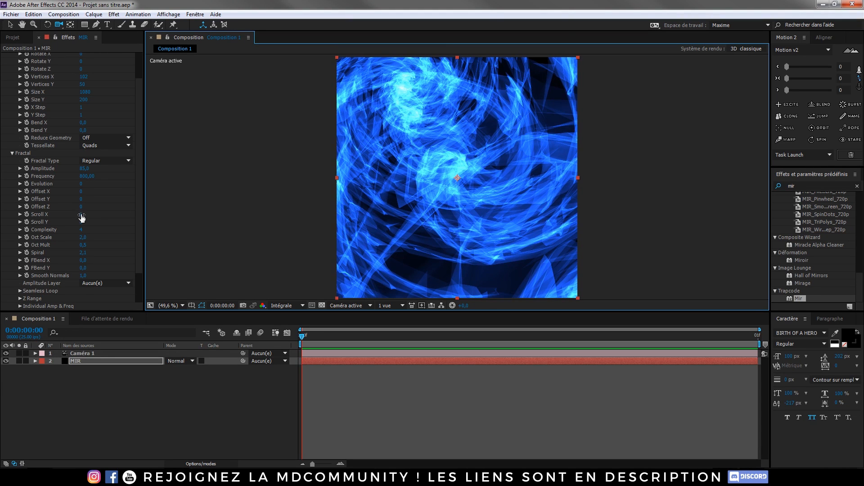
pyautogui.moveTo(86, 191); pyautogui.dragTo(95, 192)
pyautogui.moveTo(495, 144); pyautogui.dragTo(381, 167)
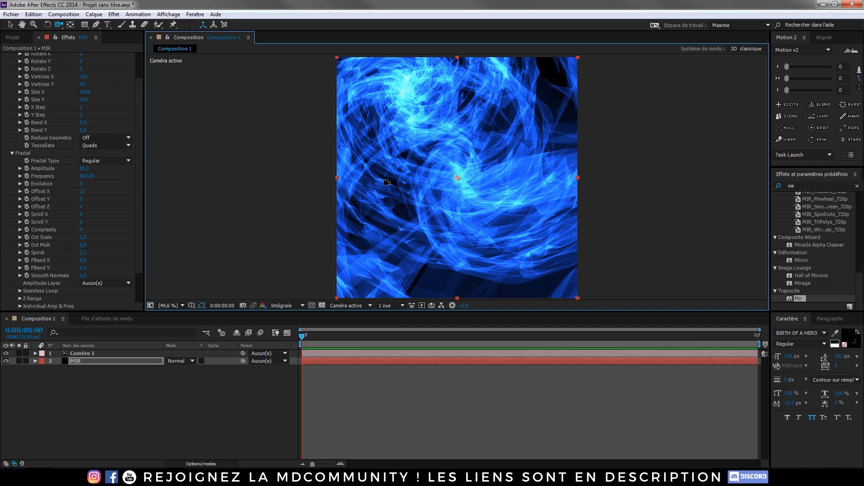
# Find the S_Distort effect by searching for "distort" and apply it to the MIR layer.
pyautogui.click(90, 374)
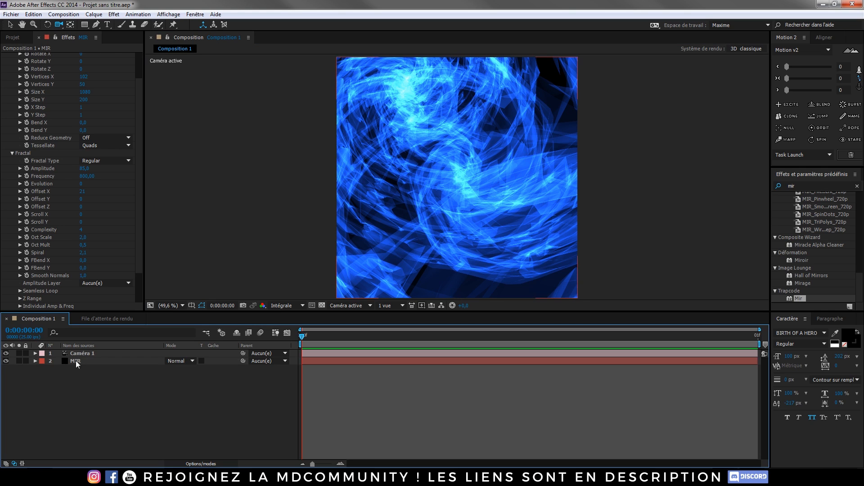
pyautogui.scroll(2, 18, 97)
pyautogui.click(5, 57)
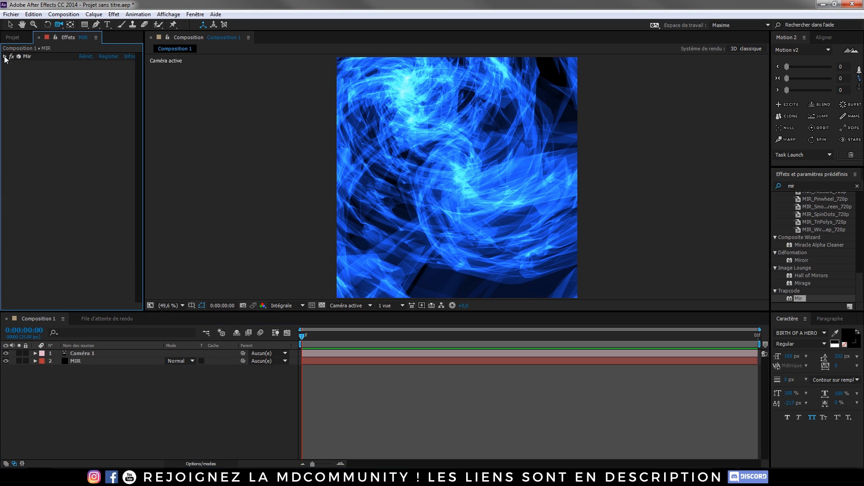
pyautogui.click(78, 361)
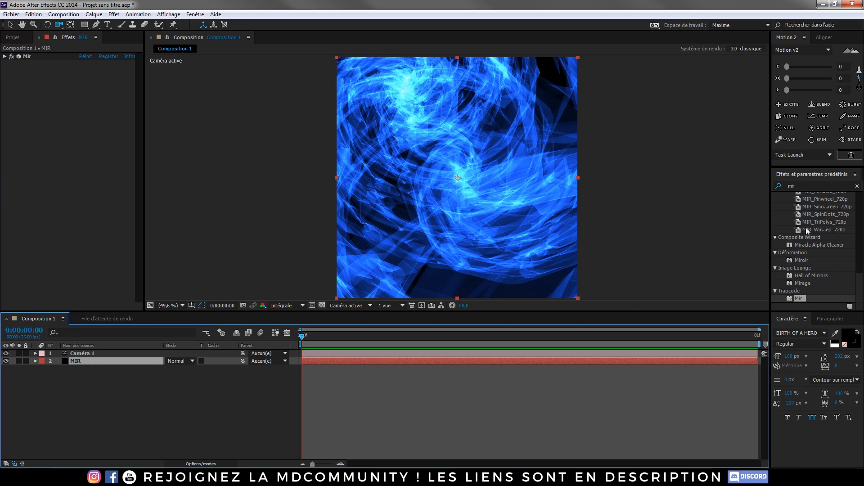
pyautogui.click(774, 184)
pyautogui.write('distortr')
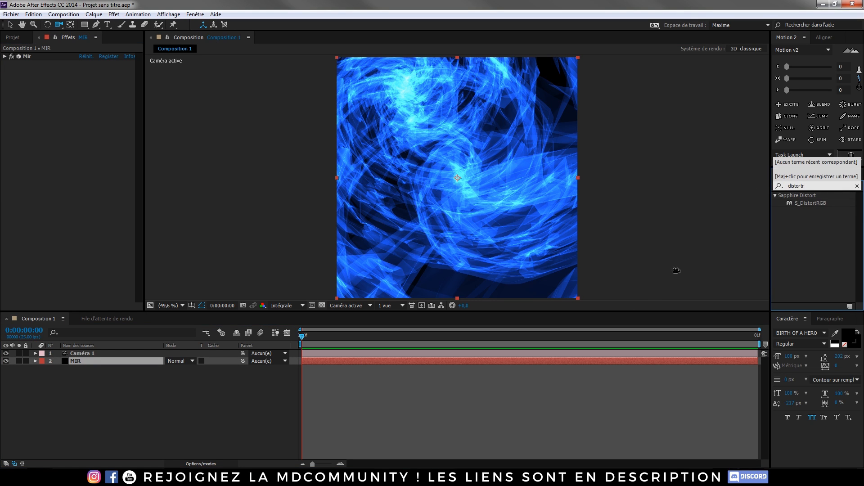
pyautogui.press('BackSpace')
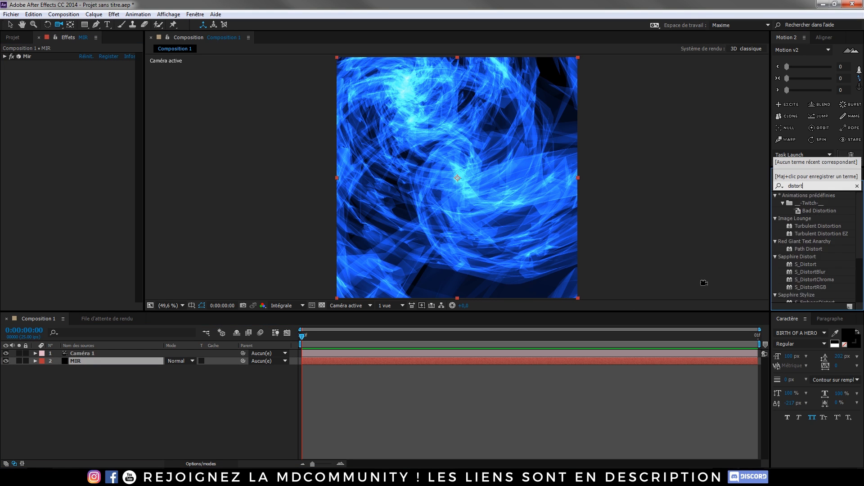
pyautogui.scroll(-3, 790, 225)
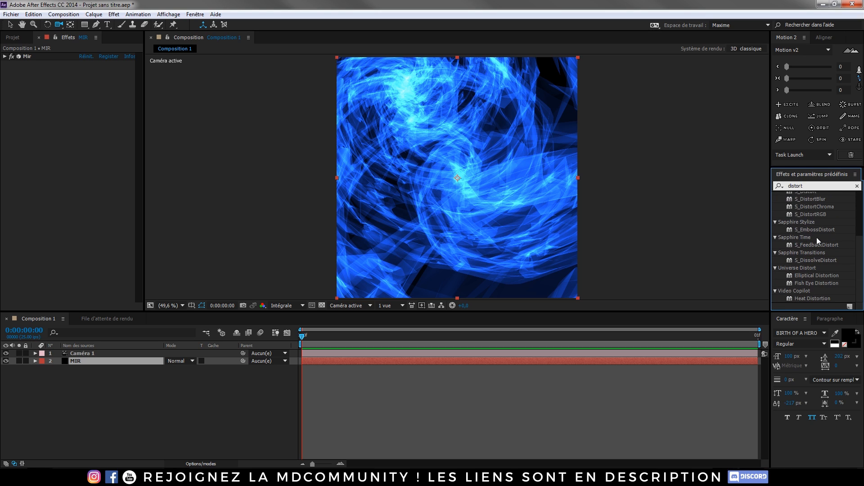
pyautogui.scroll(3, 832, 257)
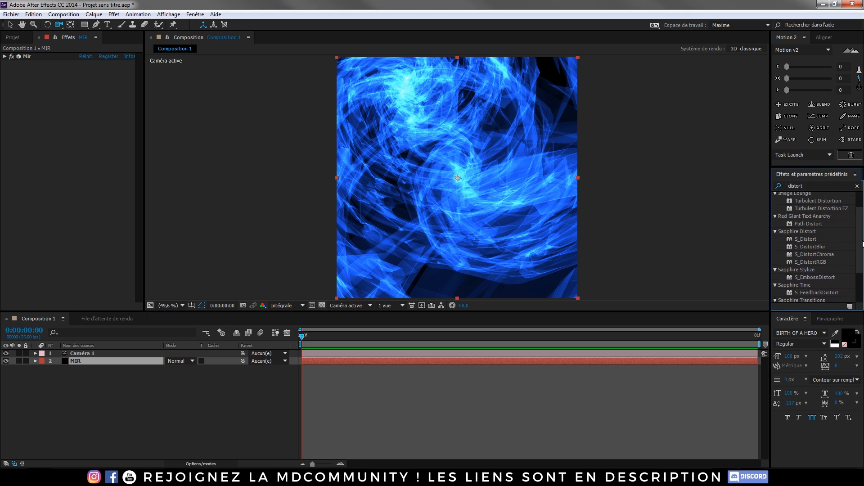
pyautogui.doubleClick(807, 239)
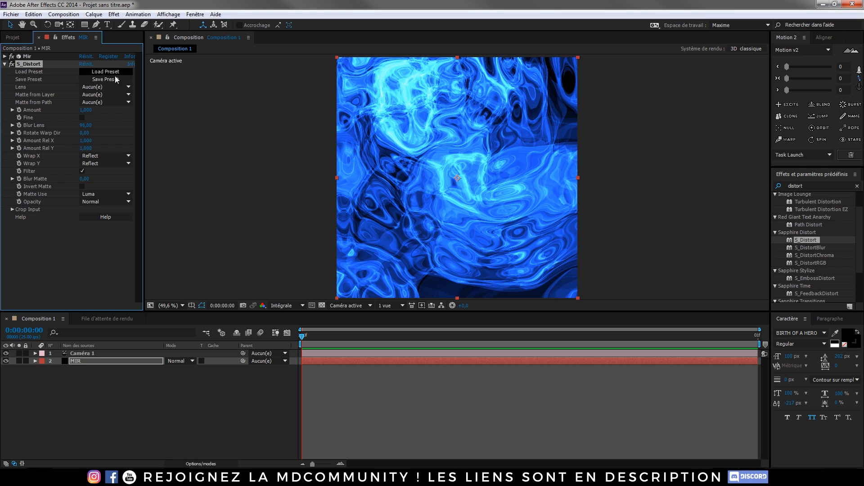
# Load the Melted Mental Image preset into S_Distort.
pyautogui.click(103, 74)
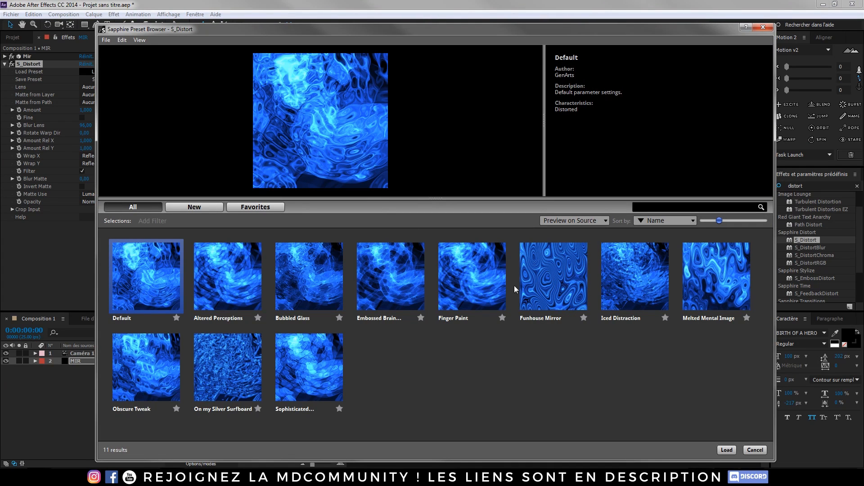
pyautogui.click(707, 294)
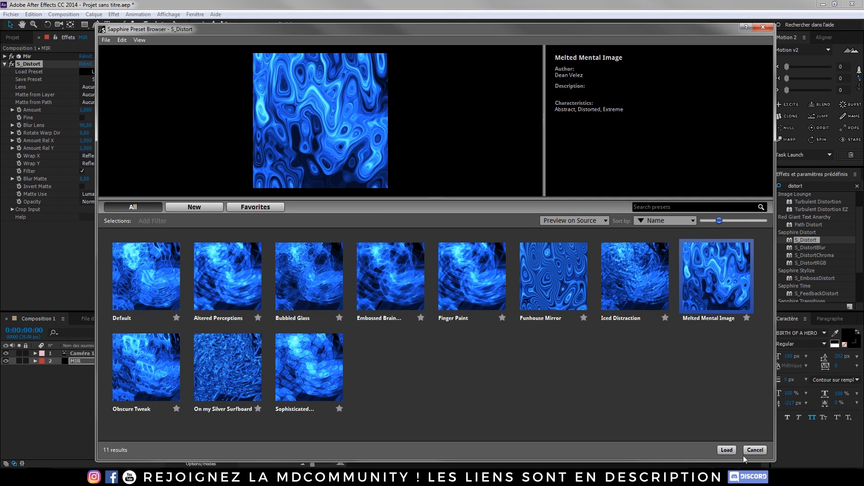
pyautogui.click(727, 449)
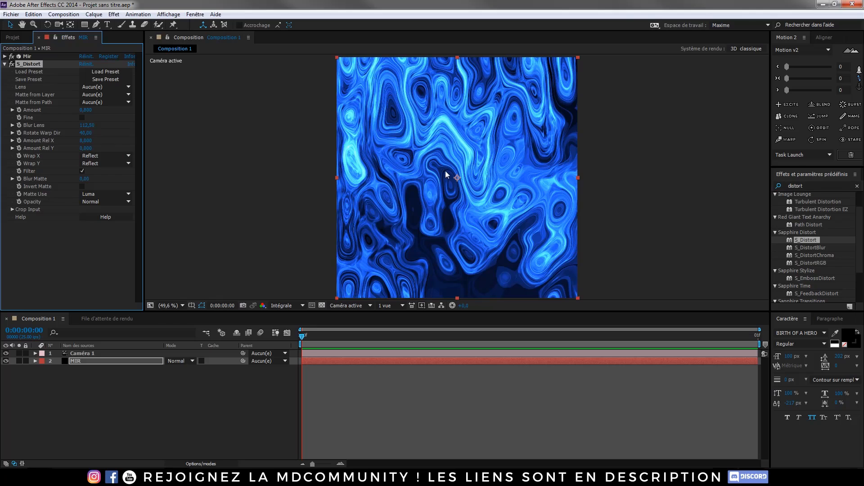
pyautogui.scroll(1, 448, 171)
pyautogui.scroll(-1, 449, 171)
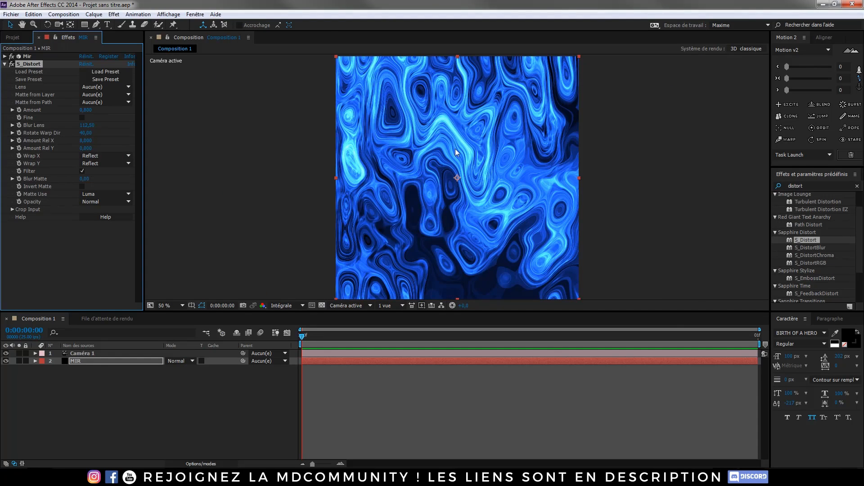
# Set S_Distort's Amount to 0.610 and orbit the camera until a bright diagonal flow crosses the dark and blue areas.
pyautogui.moveTo(81, 110)
pyautogui.mouseDown()
pyautogui.moveTo(57, 115)
pyautogui.moveTo(85, 117)
pyautogui.mouseUp()
pyautogui.click(59, 25)
pyautogui.moveTo(444, 165); pyautogui.dragTo(425, 186)
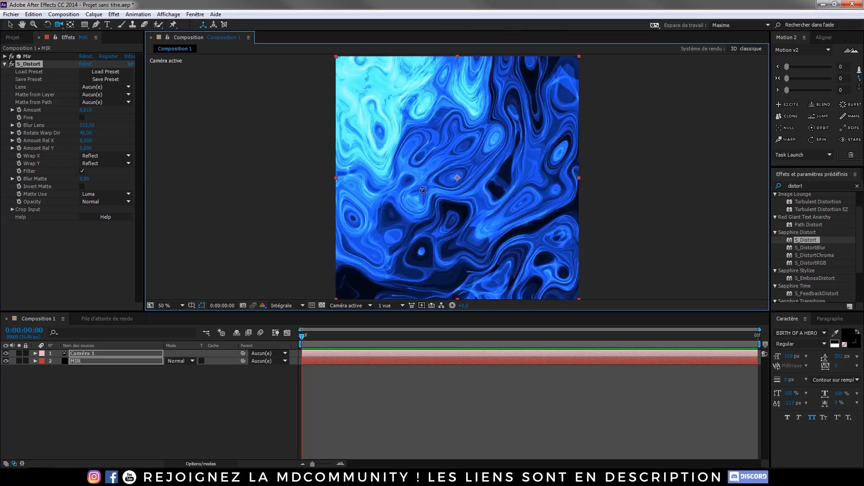
pyautogui.moveTo(422, 191)
pyautogui.mouseDown()
pyautogui.moveTo(428, 167)
pyautogui.moveTo(434, 190)
pyautogui.mouseUp()
pyautogui.moveTo(412, 148); pyautogui.dragTo(437, 158)
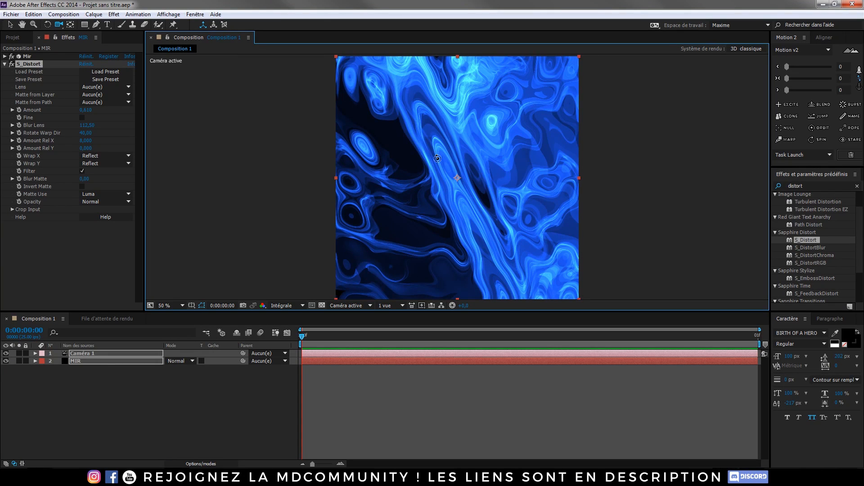
pyautogui.click(217, 372)
pyautogui.click(9, 24)
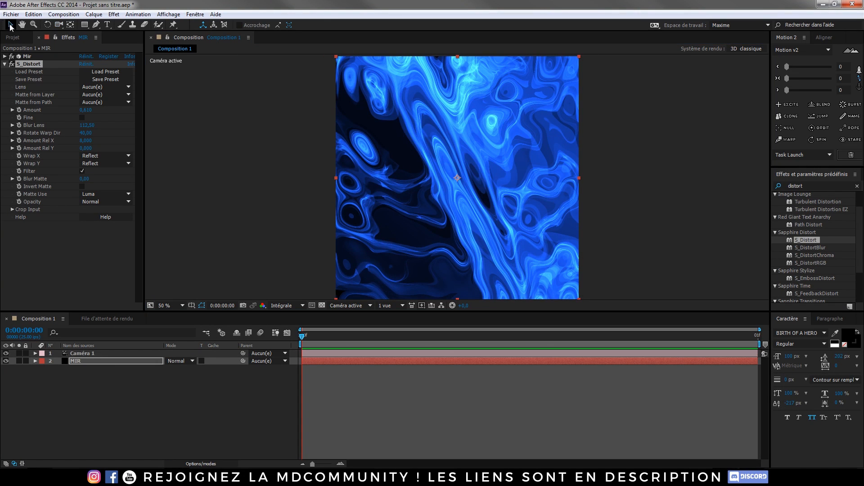
pyautogui.click(220, 414)
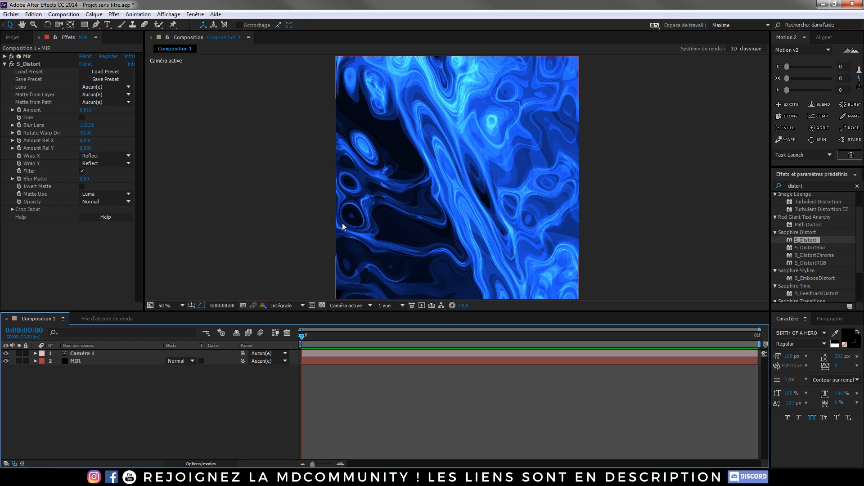
# Queue the current frame for export as an image file with the output format set to PNG sequence.
pyautogui.click(63, 14)
pyautogui.moveTo(264, 149)
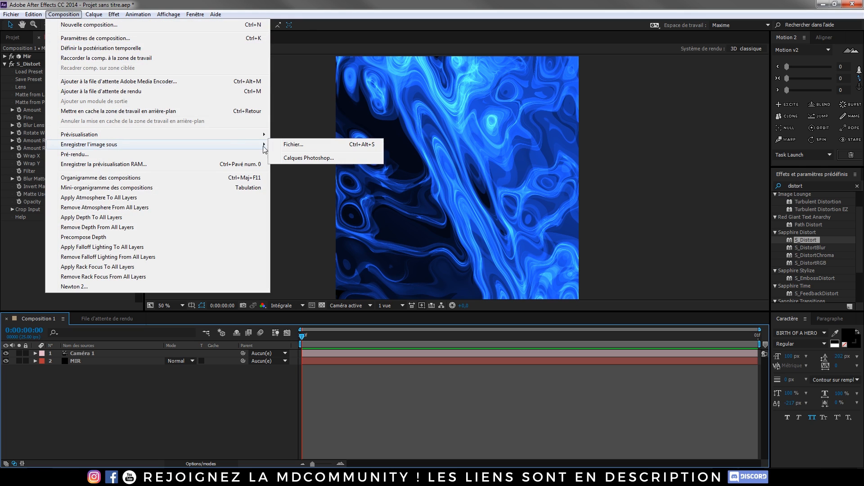
pyautogui.click(293, 144)
pyautogui.click(88, 378)
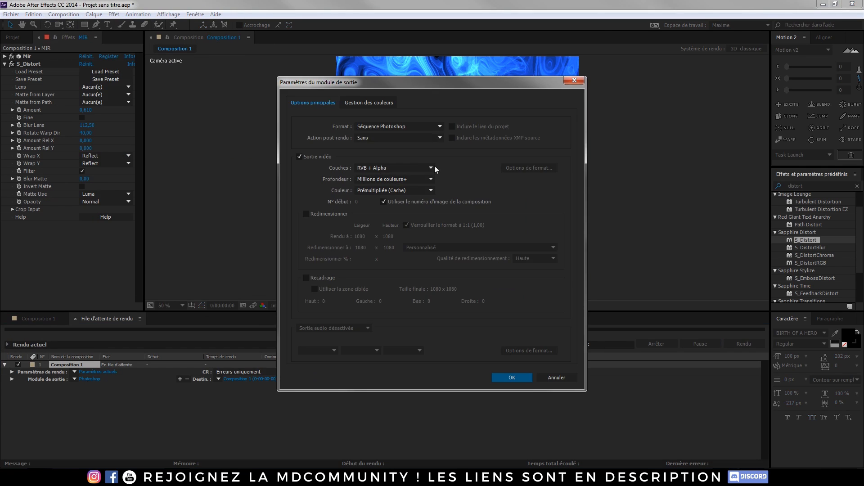
pyautogui.click(398, 126)
pyautogui.click(381, 223)
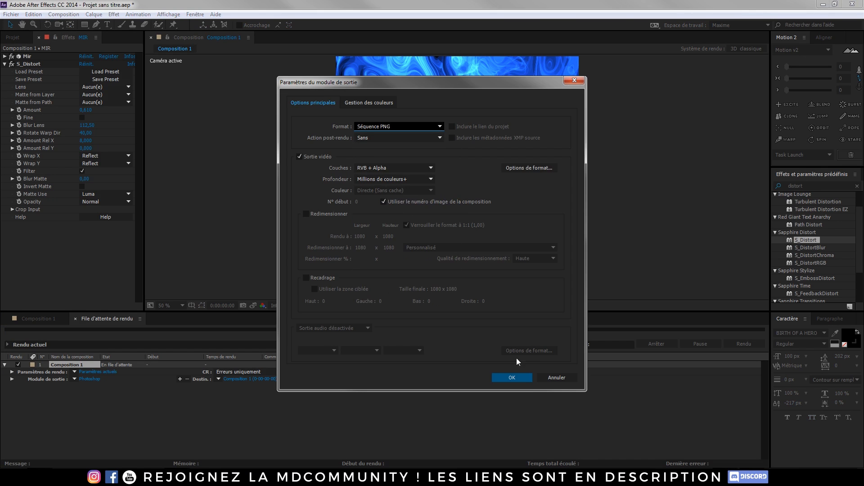
pyautogui.click(512, 377)
# Name the output file "Texture tuto" on the D: drive and render the frame.
pyautogui.click(258, 379)
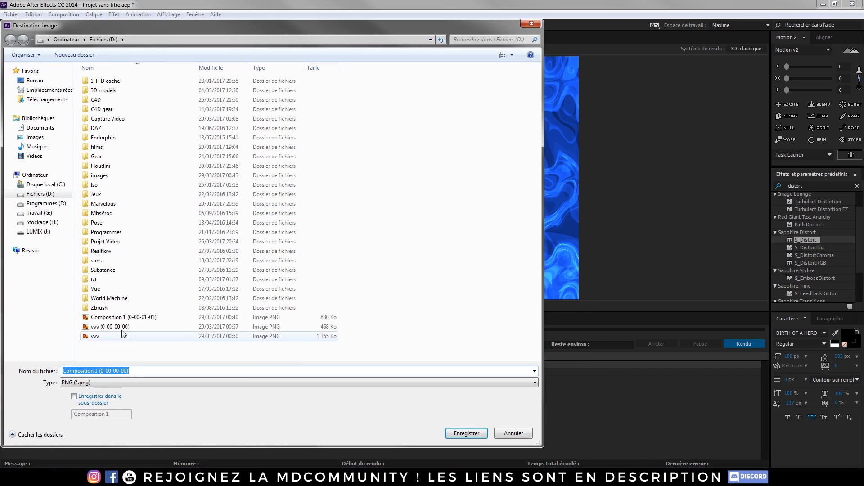
pyautogui.write('Texture tuto')
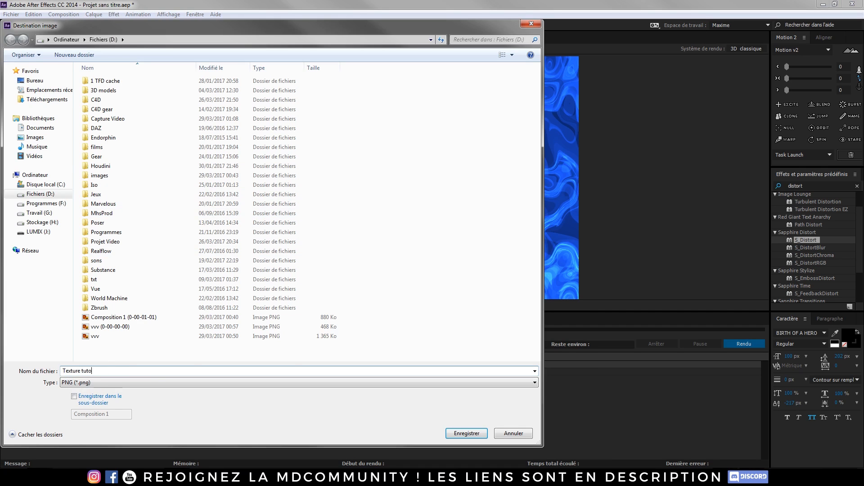
pyautogui.click(466, 433)
pyautogui.click(742, 345)
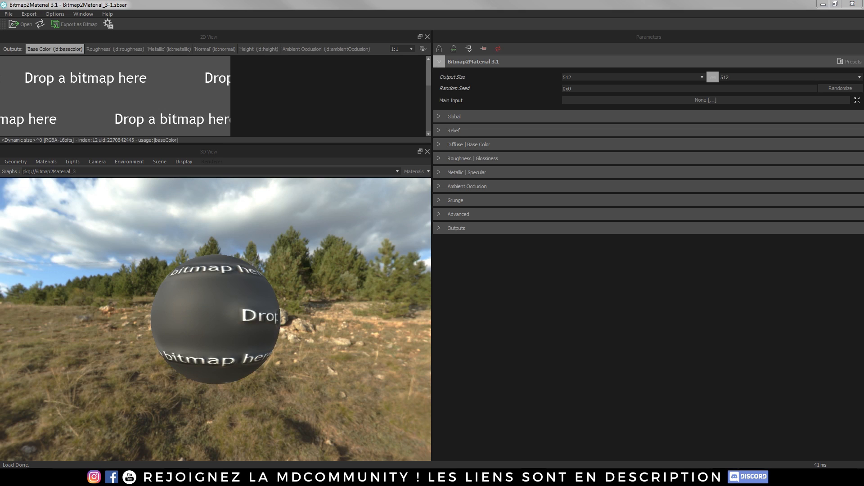
pyautogui.moveTo(264, 318); pyautogui.dragTo(237, 323)
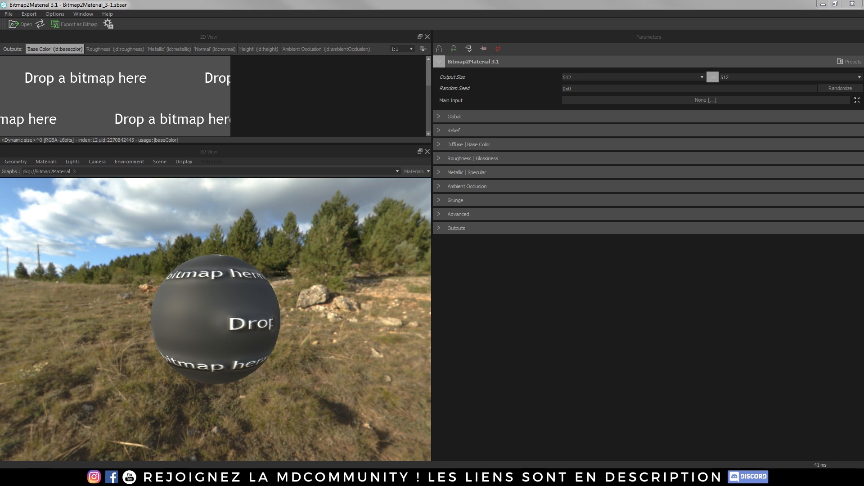
# Load Texture tuto.png as the Main Input and check the source image for transparent areas.
pyautogui.moveTo(9, 243); pyautogui.dragTo(124, 119)
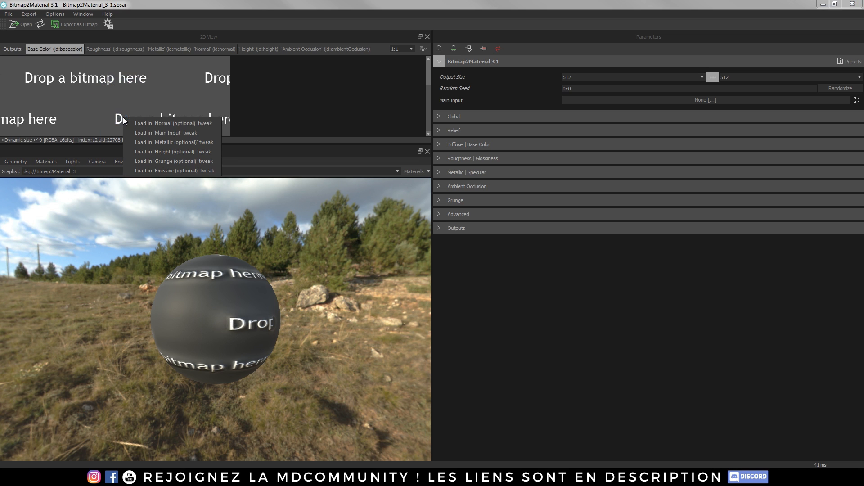
pyautogui.click(153, 133)
pyautogui.moveTo(233, 325); pyautogui.dragTo(47, 125)
pyautogui.moveTo(211, 311); pyautogui.dragTo(252, 318)
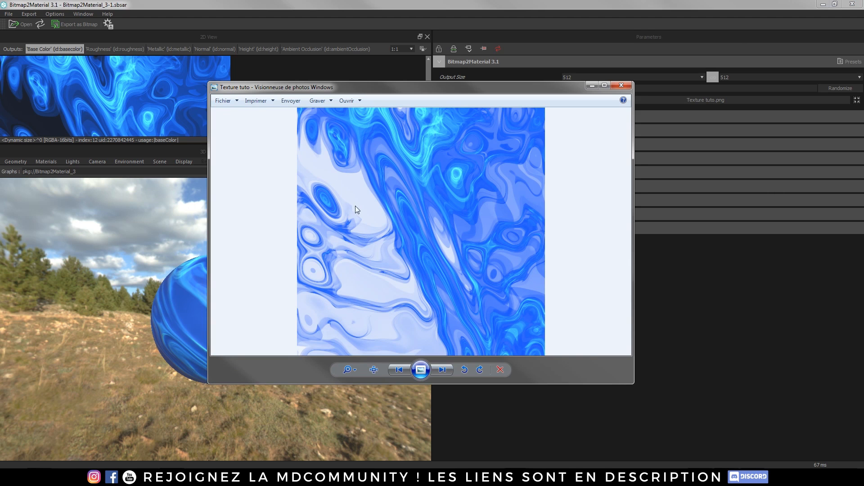
pyautogui.click(621, 85)
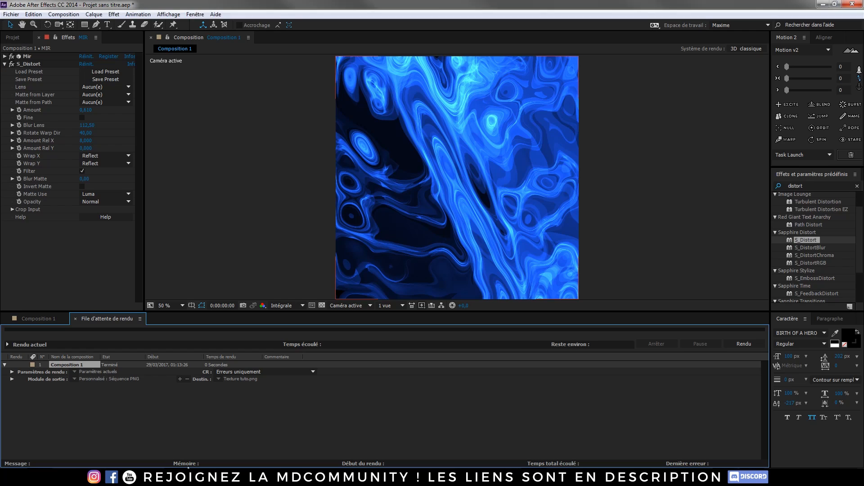
# Switch to After Effects and queue the current frame for export as a PNG sequence with RGB channels only.
pyautogui.click(59, 323)
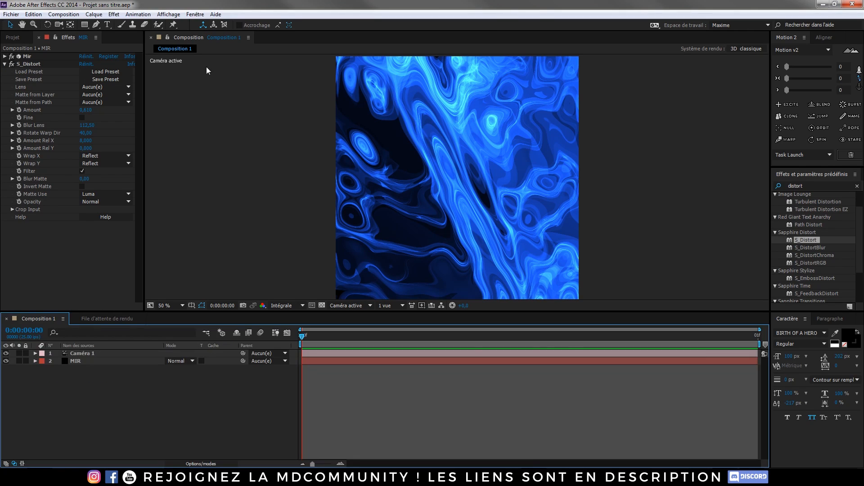
pyautogui.click(64, 14)
pyautogui.moveTo(225, 147)
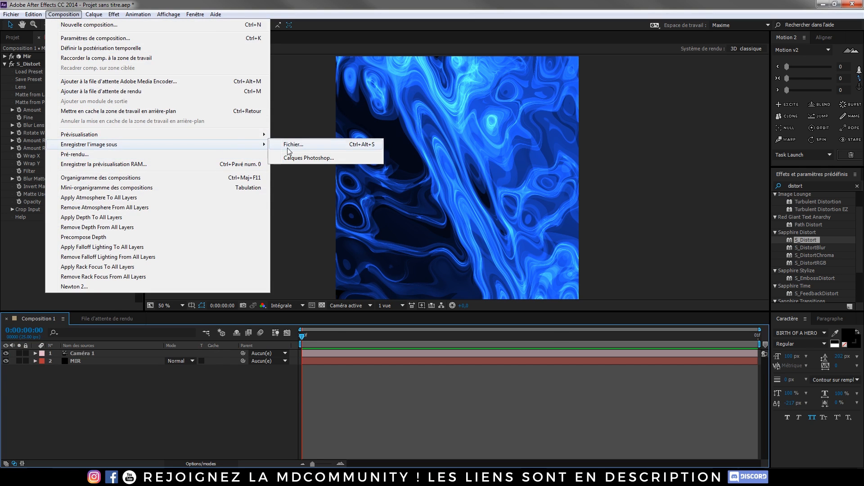
pyautogui.click(293, 144)
pyautogui.click(89, 400)
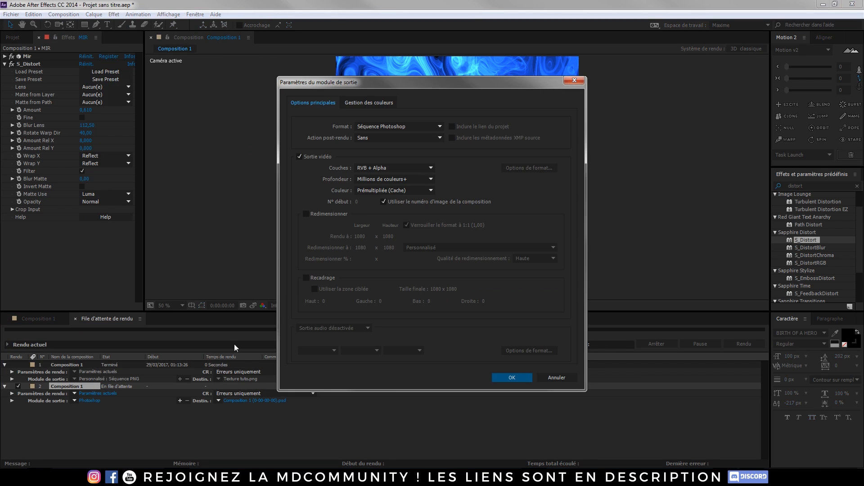
pyautogui.click(392, 130)
pyautogui.click(389, 187)
pyautogui.click(376, 170)
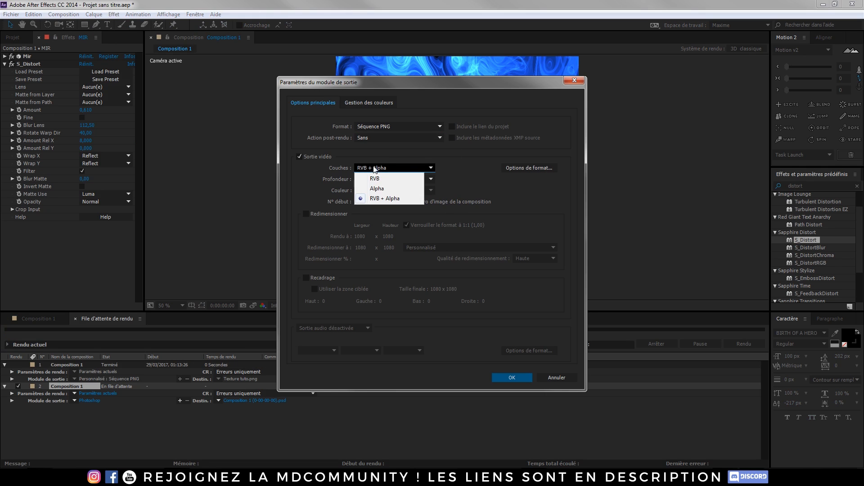
pyautogui.click(375, 178)
pyautogui.click(510, 377)
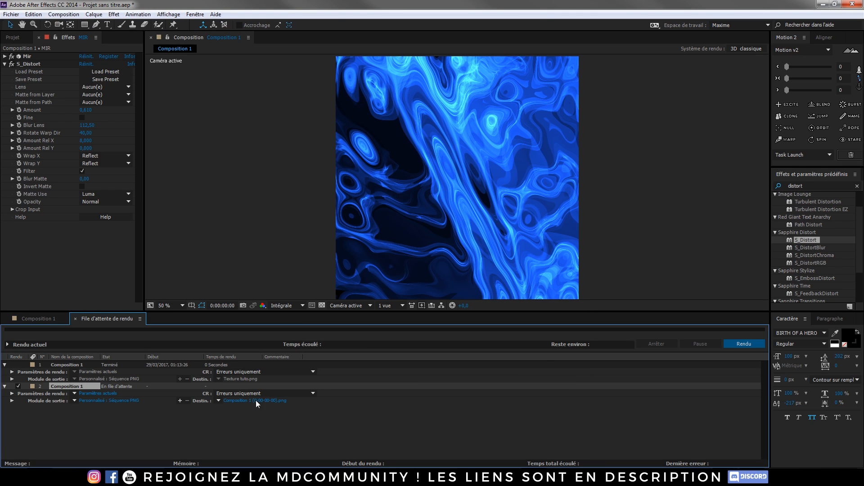
# Set the output destination to the existing Texture tuto file on the D: drive and render the frame.
pyautogui.click(256, 400)
pyautogui.click(106, 327)
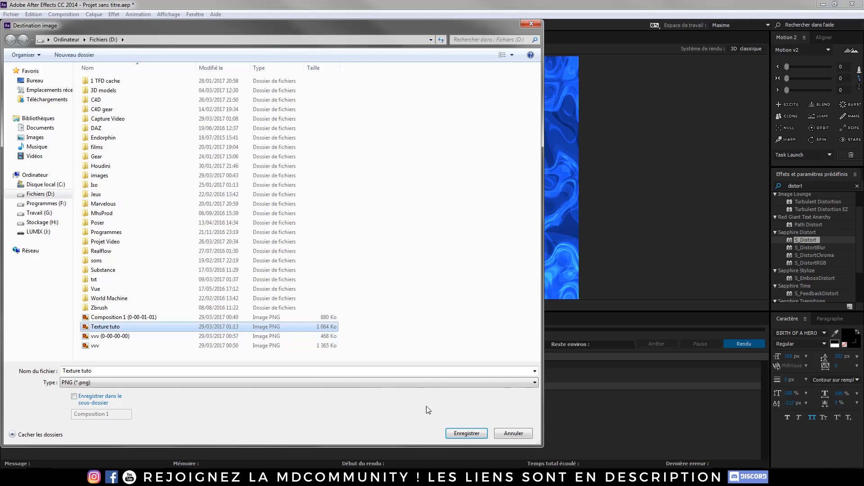
pyautogui.click(467, 432)
pyautogui.click(428, 251)
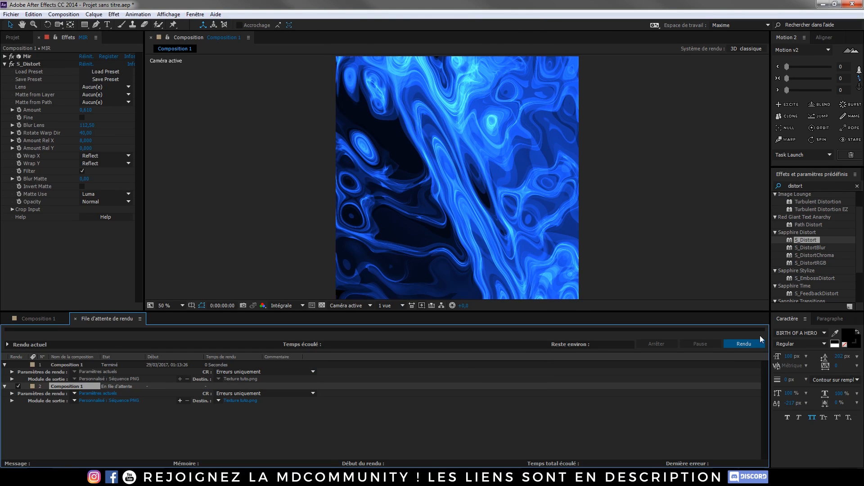
pyautogui.click(749, 343)
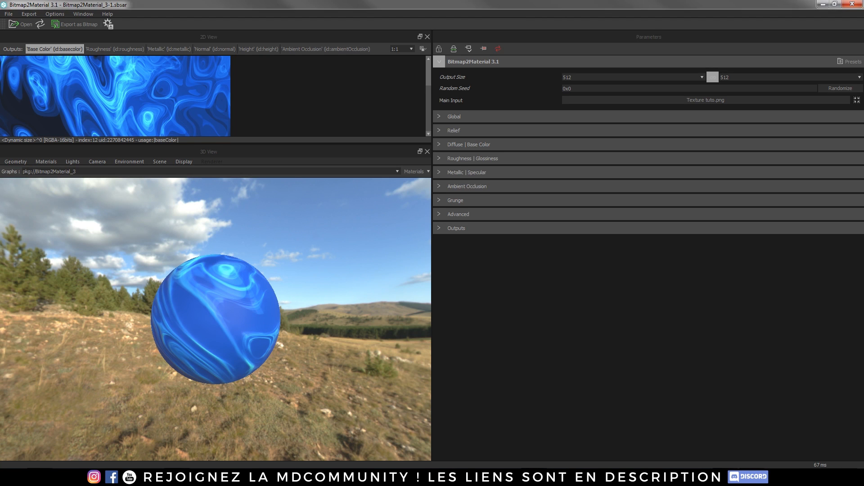
# Switch to Bitmap2Material and load the re-rendered Texture tuto.png as the Main Input.
pyautogui.rightClick(106, 99)
pyautogui.click(150, 113)
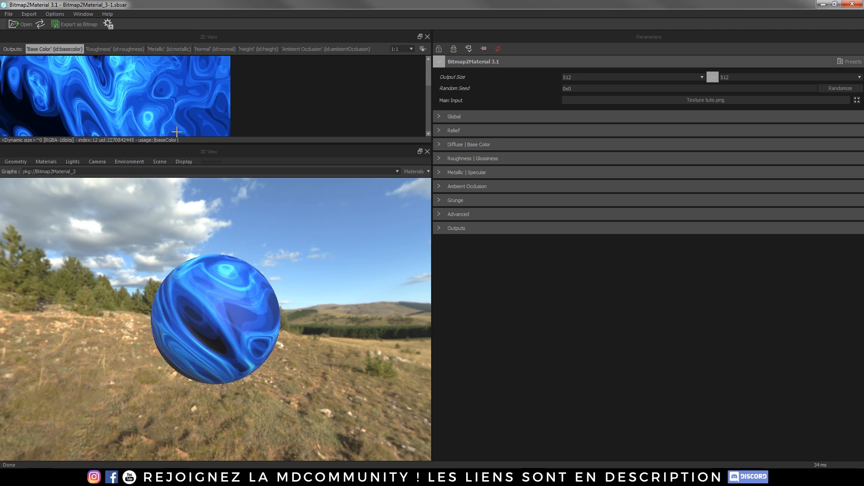
pyautogui.moveTo(200, 324); pyautogui.dragTo(224, 309)
pyautogui.scroll(3, 212, 324)
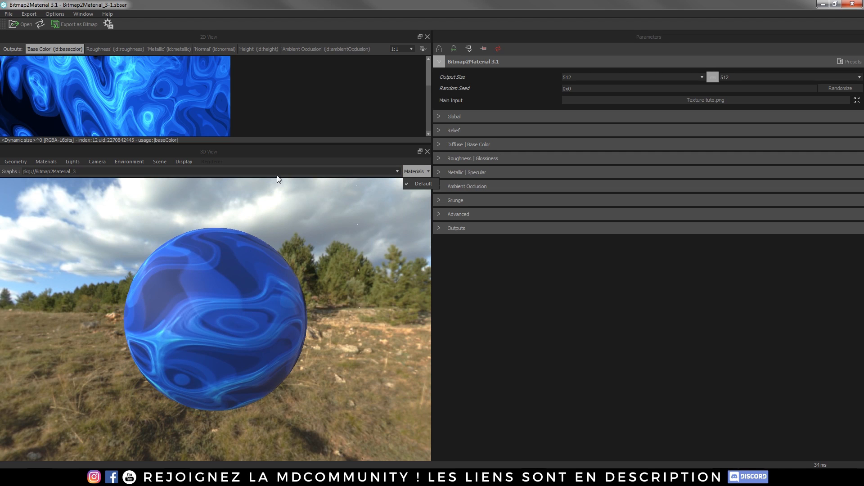
# Change the 3D preview geometry to a cube.
pyautogui.click(54, 161)
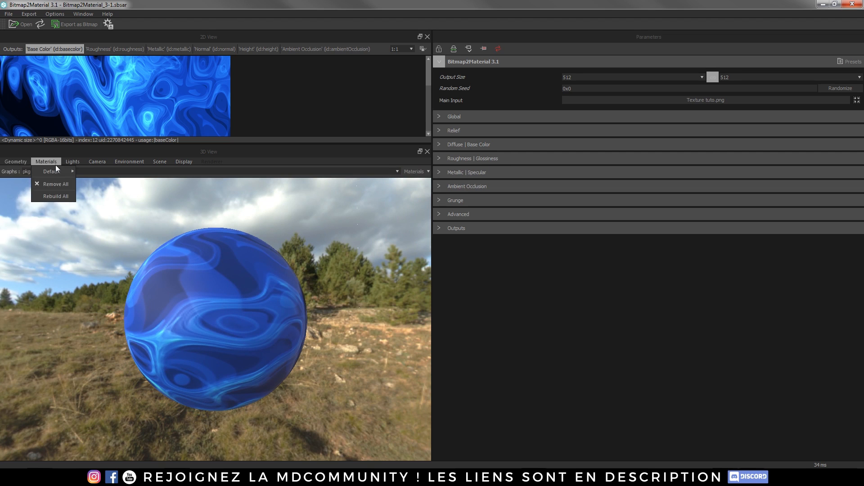
pyautogui.click(21, 171)
pyautogui.moveTo(225, 300); pyautogui.dragTo(201, 314)
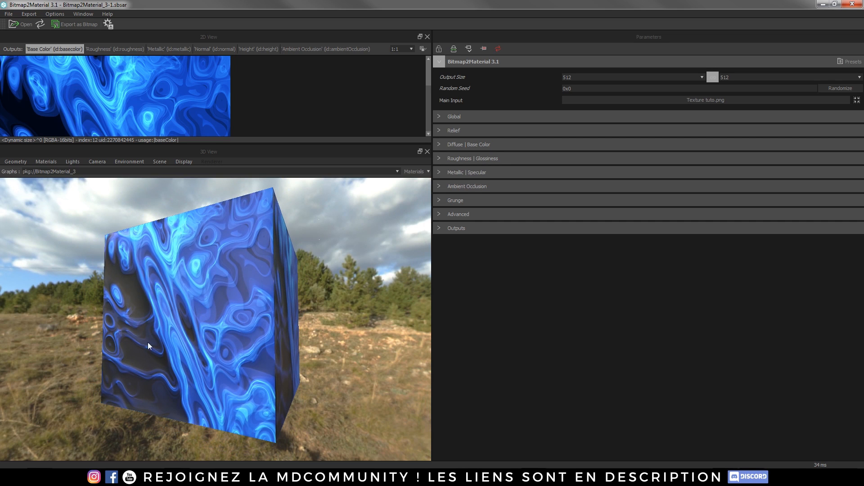
# Set the Relief Balance to -0.760 for low, -0.240 for mid and -0.447 for high frequencies.
pyautogui.click(439, 117)
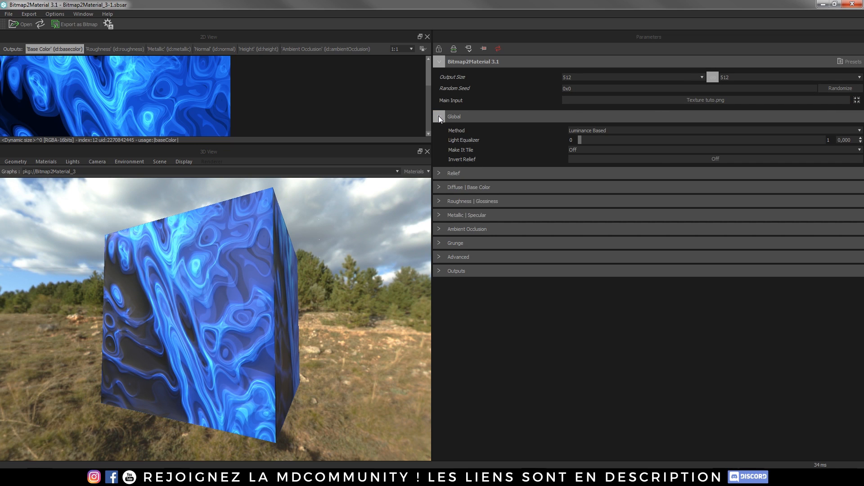
pyautogui.click(439, 116)
pyautogui.click(442, 131)
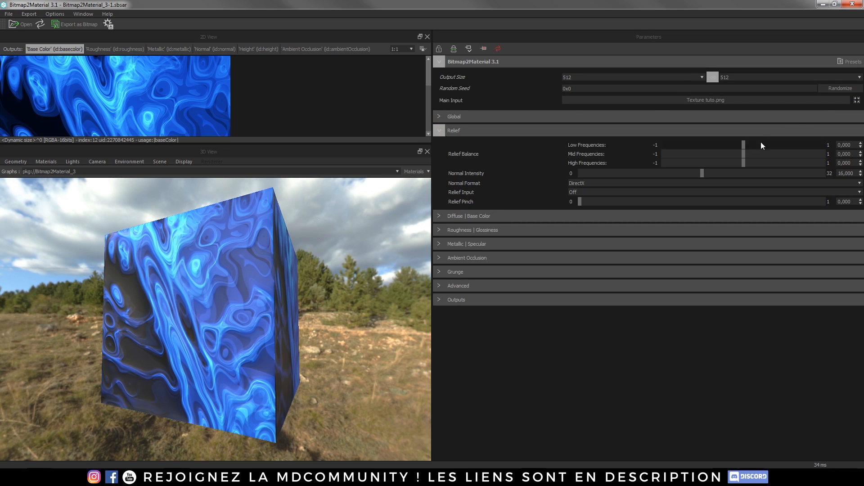
pyautogui.moveTo(743, 145); pyautogui.dragTo(677, 138)
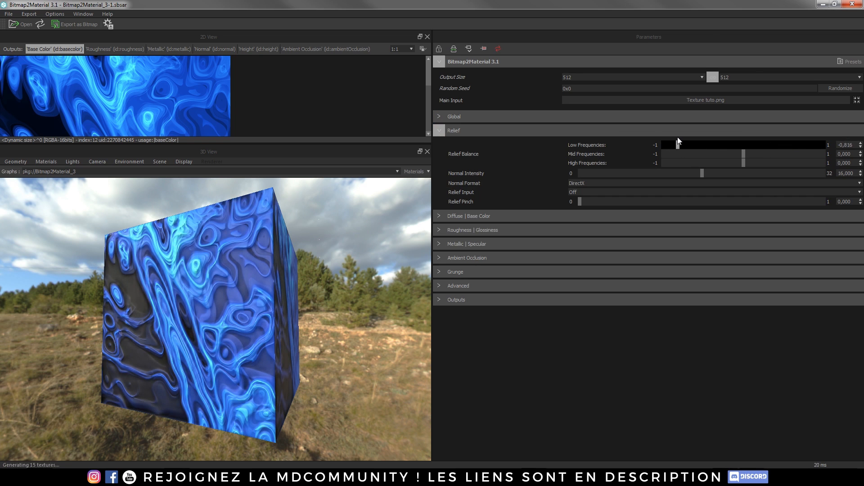
pyautogui.moveTo(129, 316); pyautogui.dragTo(169, 355)
pyautogui.moveTo(744, 155); pyautogui.dragTo(724, 158)
pyautogui.moveTo(148, 311); pyautogui.dragTo(190, 333)
pyautogui.moveTo(744, 165); pyautogui.dragTo(707, 163)
pyautogui.moveTo(174, 312); pyautogui.dragTo(117, 293)
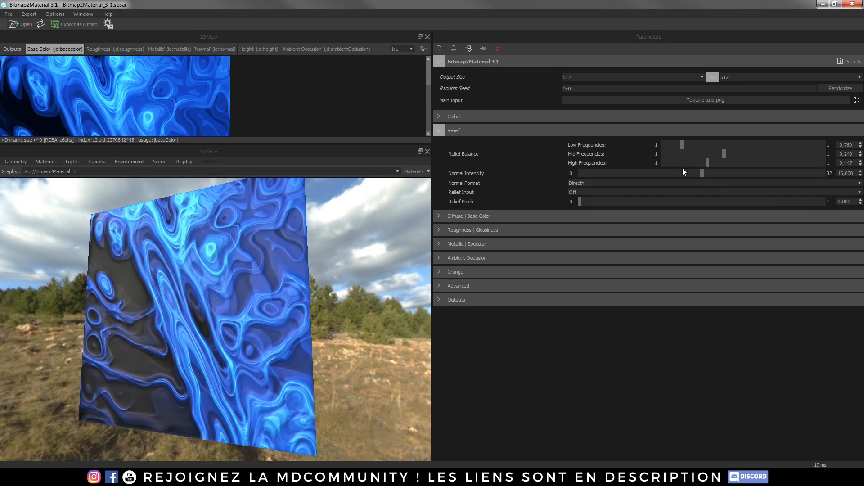
pyautogui.click(439, 131)
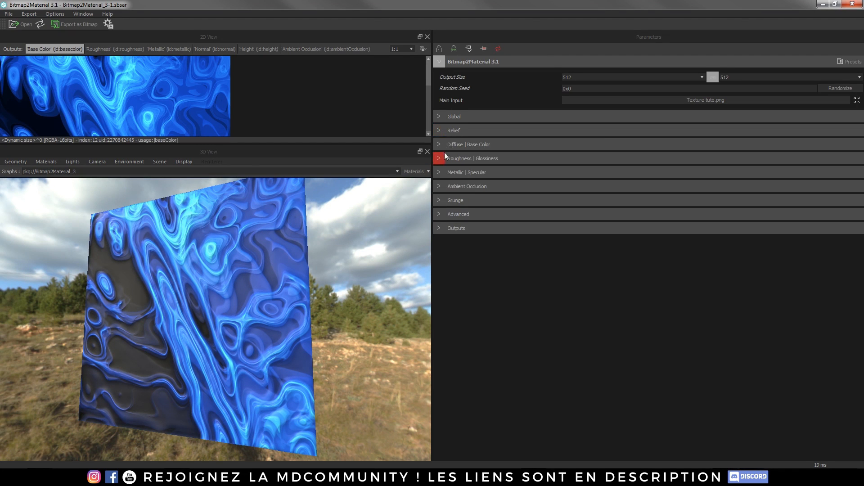
# Set the base color's Luminosity to 0.010 and Contrast to 0.115.
pyautogui.click(439, 145)
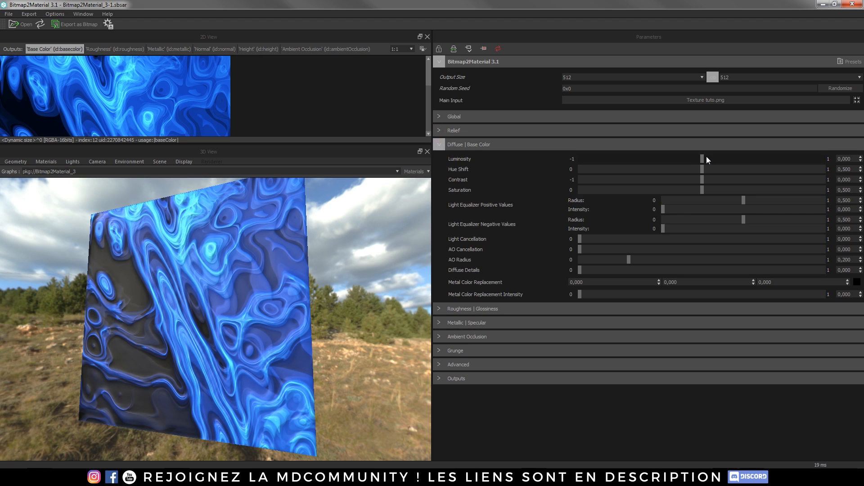
pyautogui.moveTo(701, 157); pyautogui.dragTo(716, 181)
pyautogui.moveTo(317, 296); pyautogui.dragTo(219, 330)
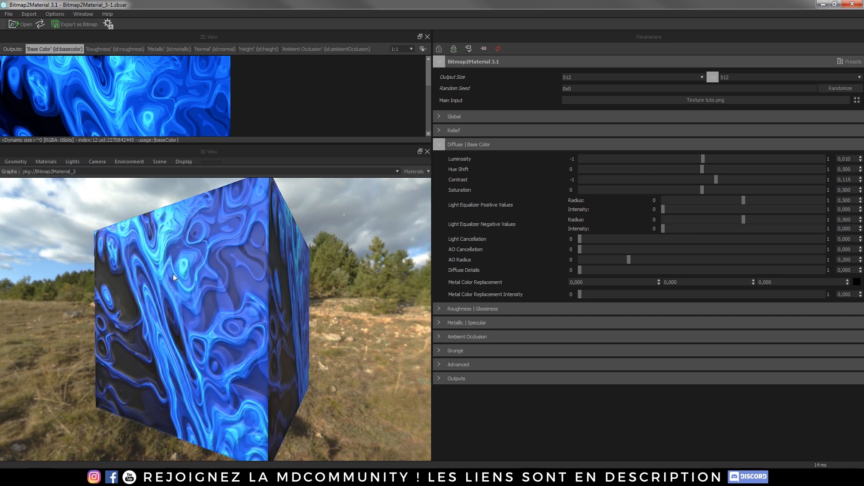
pyautogui.moveTo(223, 299); pyautogui.dragTo(188, 348)
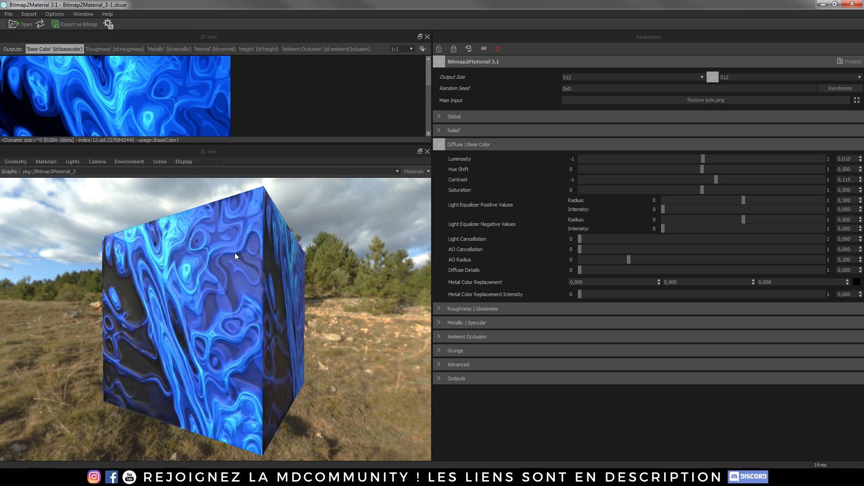
# Set the Output Size to 4096.
pyautogui.click(698, 77)
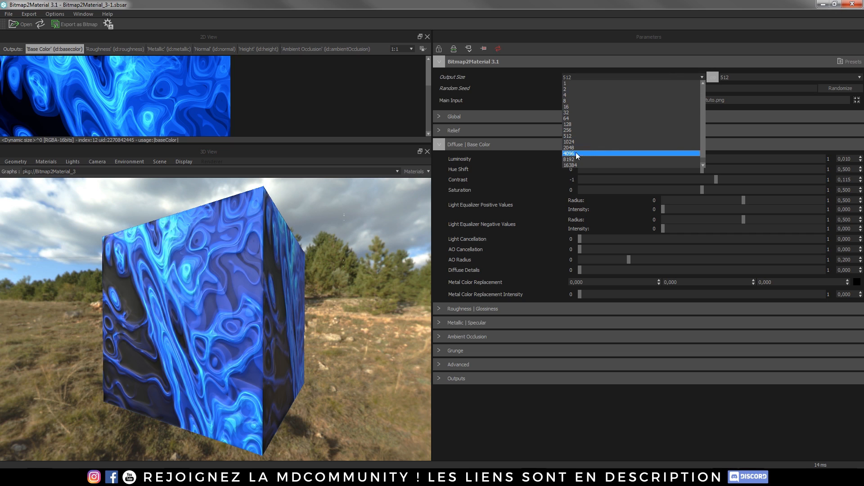
pyautogui.click(575, 154)
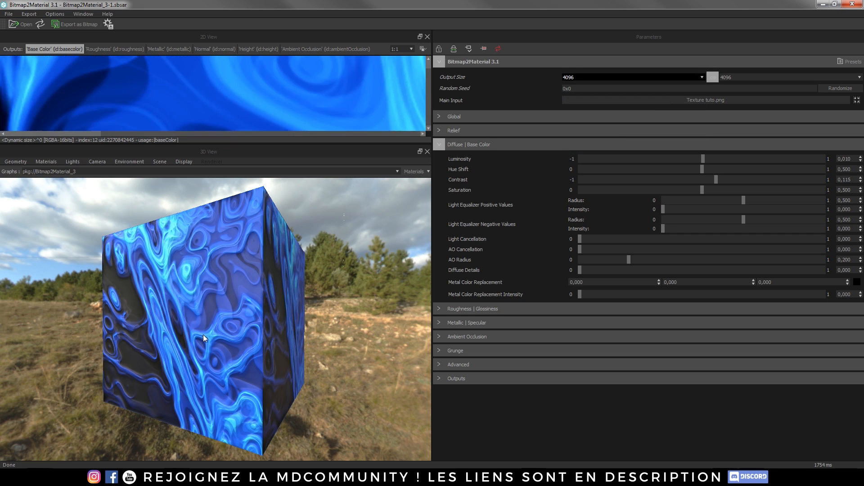
pyautogui.moveTo(198, 298); pyautogui.dragTo(157, 296)
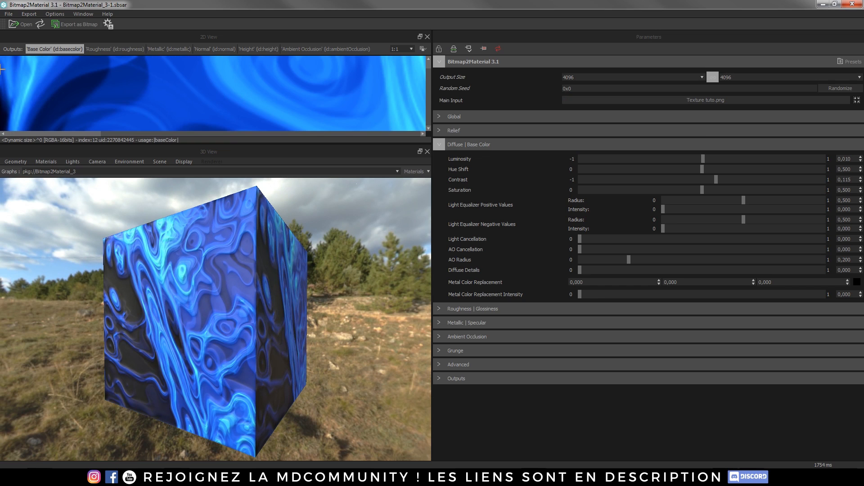
# Set up a bitmap export to the D:/images/Textures folder in tga format.
pyautogui.click(67, 25)
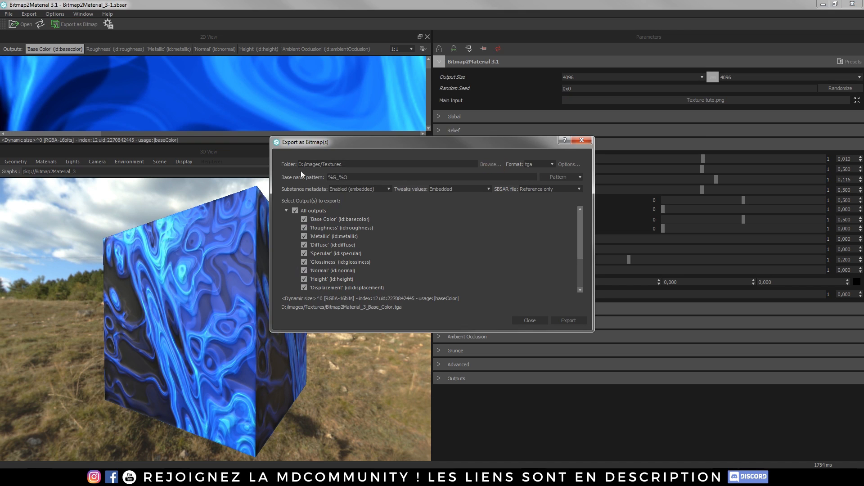
pyautogui.click(349, 165)
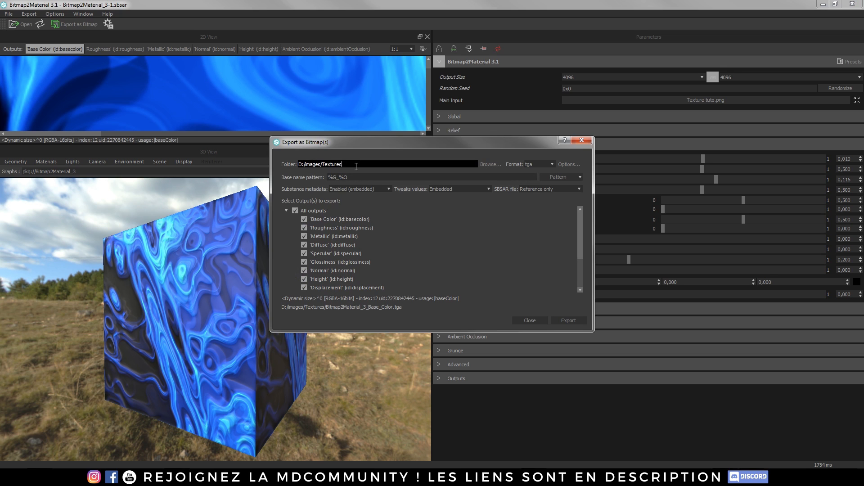
pyautogui.click(491, 164)
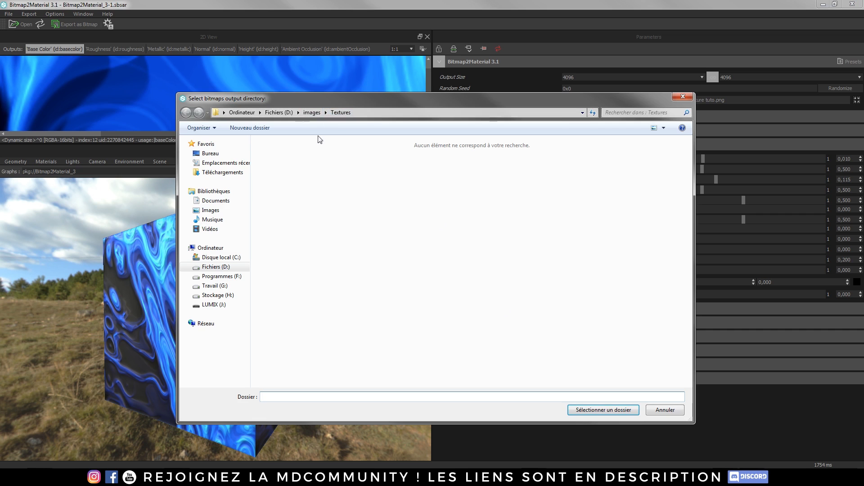
pyautogui.click(603, 410)
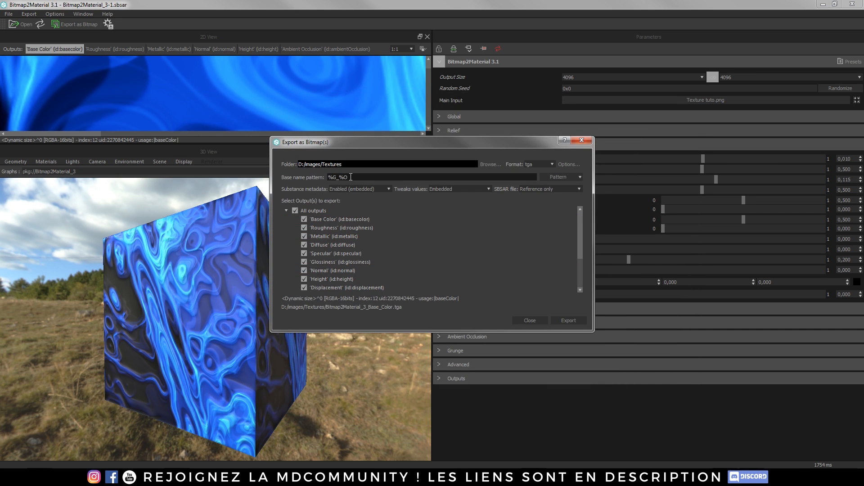
pyautogui.click(356, 177)
pyautogui.click(359, 164)
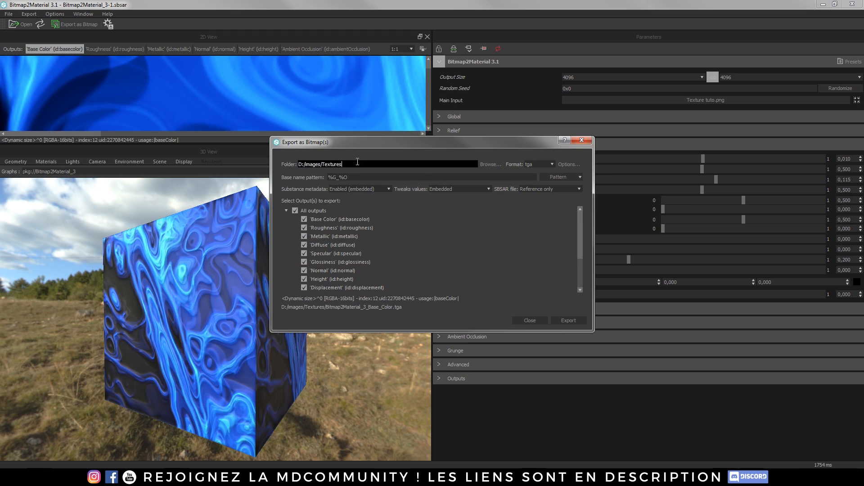
pyautogui.click(529, 165)
pyautogui.click(536, 220)
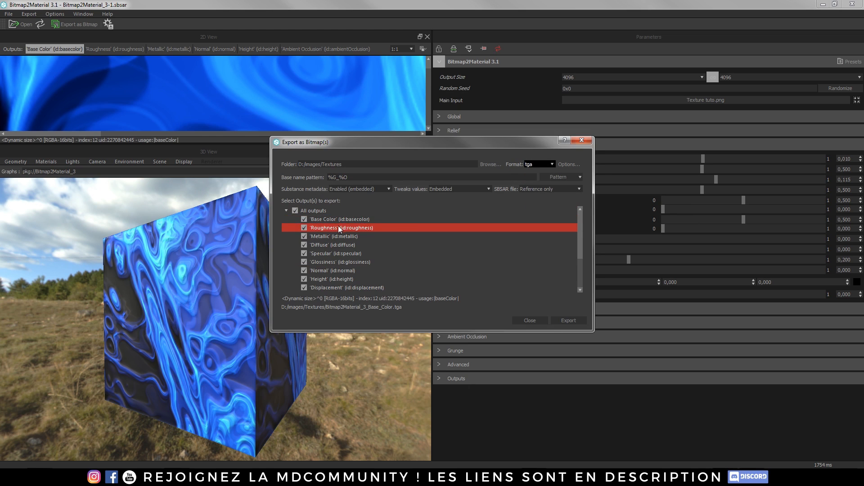
# Exclude every output except Base Color, Specular and Normal, and export these maps.
pyautogui.click(304, 228)
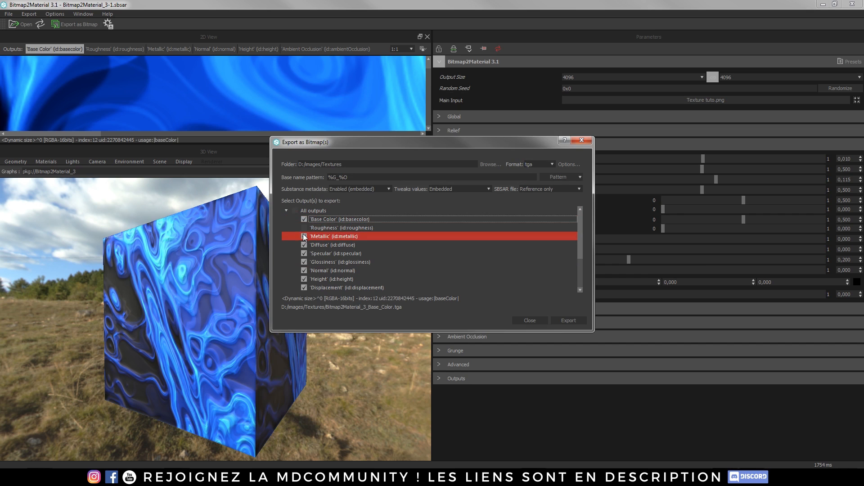
pyautogui.click(304, 236)
pyautogui.click(304, 245)
pyautogui.click(304, 262)
pyautogui.click(304, 279)
pyautogui.scroll(-2, 304, 283)
pyautogui.click(302, 246)
pyautogui.click(304, 244)
pyautogui.click(303, 253)
pyautogui.click(304, 262)
pyautogui.click(304, 270)
pyautogui.click(304, 279)
pyautogui.click(304, 287)
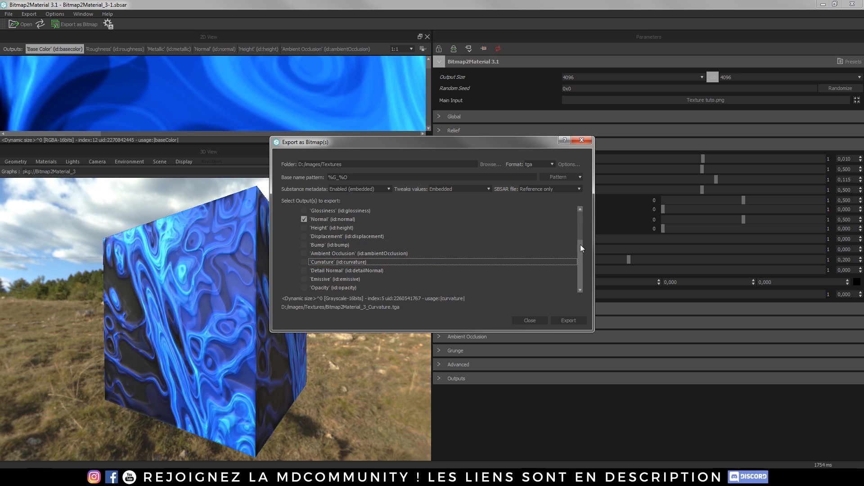
pyautogui.scroll(3, 582, 247)
pyautogui.click(566, 320)
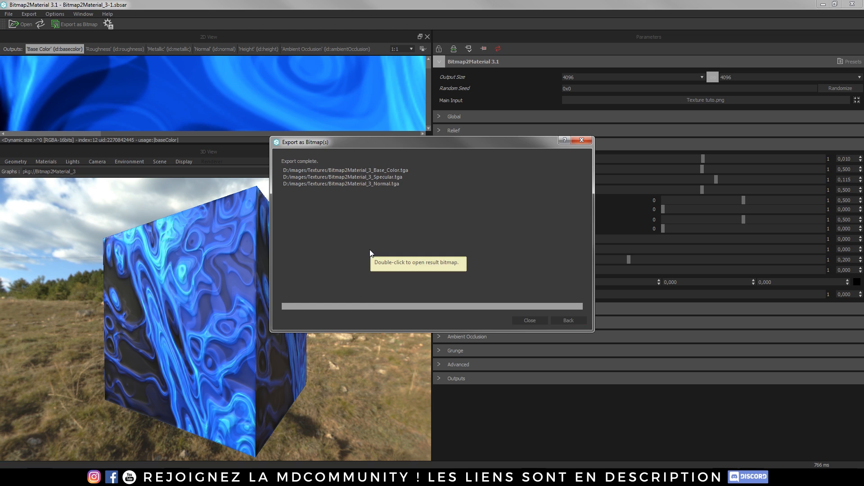
# Switch to Cinema 4D and create a cube raised to 100 cm along Y.
pyautogui.click(529, 320)
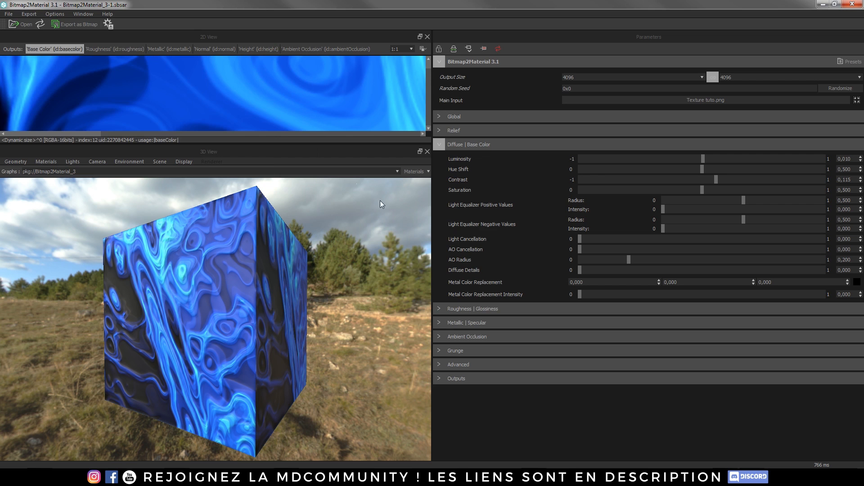
pyautogui.click(282, 444)
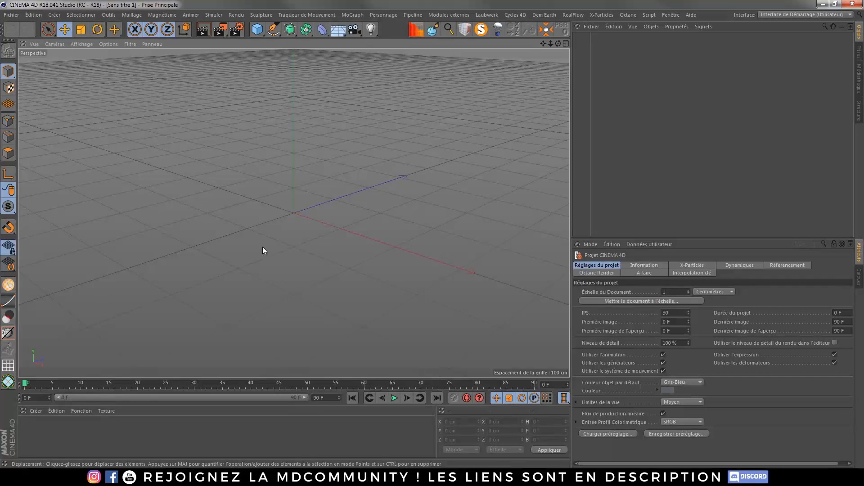
pyautogui.click(257, 29)
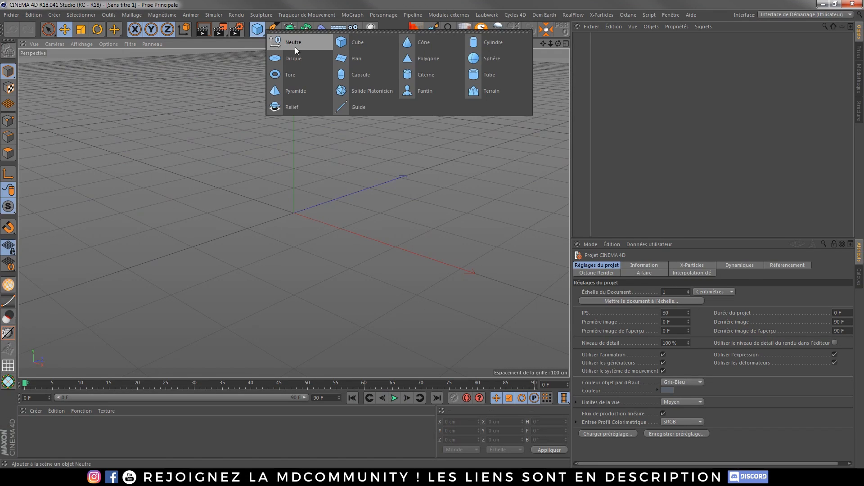
pyautogui.click(289, 39)
pyautogui.keyDown('alt'); pyautogui.moveTo(242, 226); pyautogui.dragTo(294, 204); pyautogui.keyUp('alt')
pyautogui.moveTo(277, 145); pyautogui.dragTo(287, 185)
pyautogui.scroll(2, 291, 162)
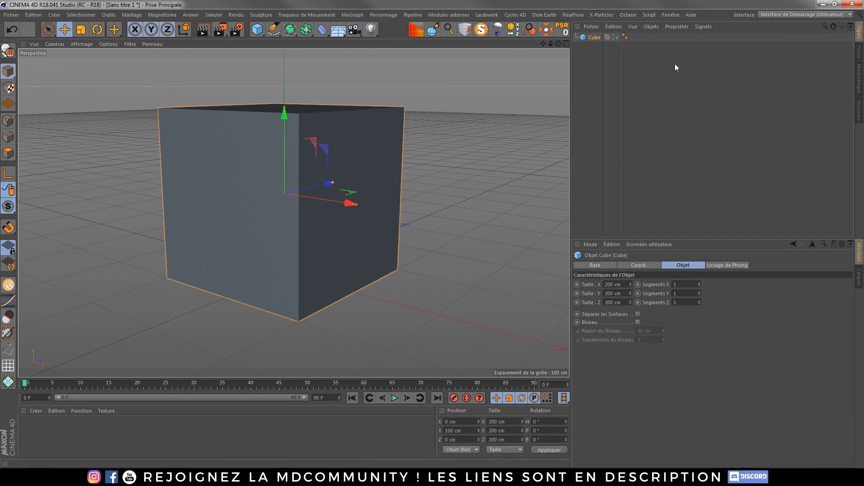
# Open the Octane Live Viewer and start rendering the cube.
pyautogui.click(628, 15)
pyautogui.click(634, 37)
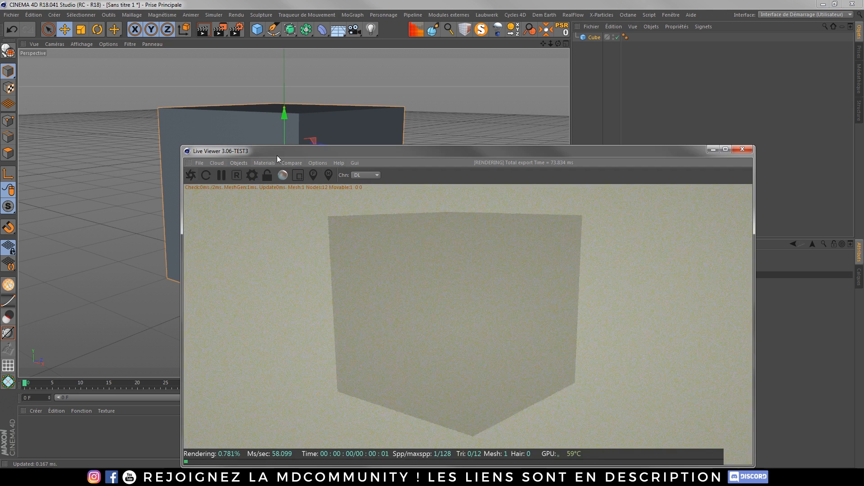
pyautogui.moveTo(277, 155); pyautogui.dragTo(288, 93)
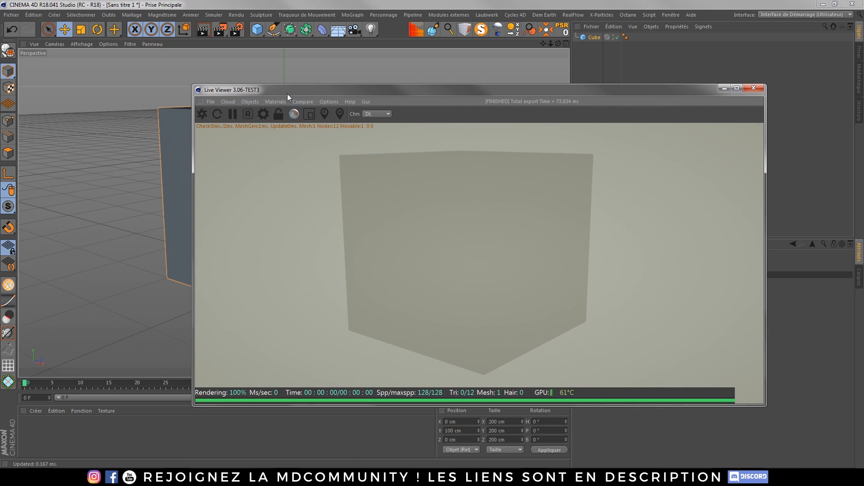
# Change the Octane kernel to Pathtracing with 2048 max samples.
pyautogui.click(263, 113)
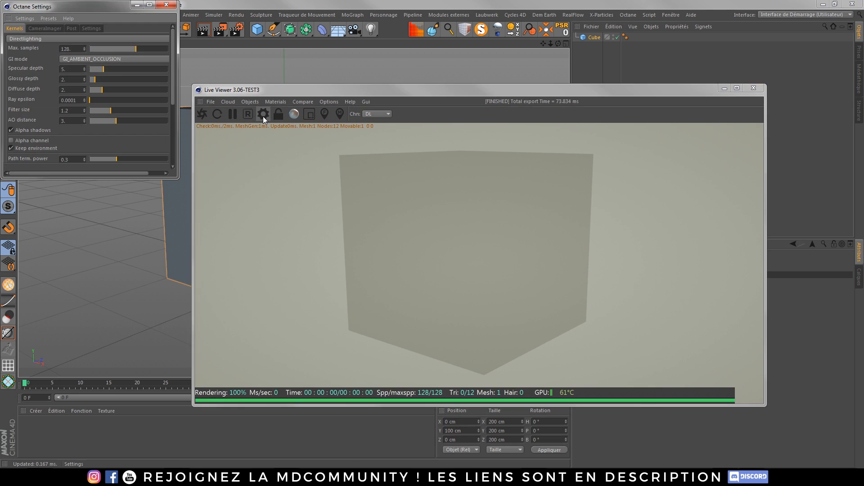
pyautogui.click(33, 41)
pyautogui.click(27, 63)
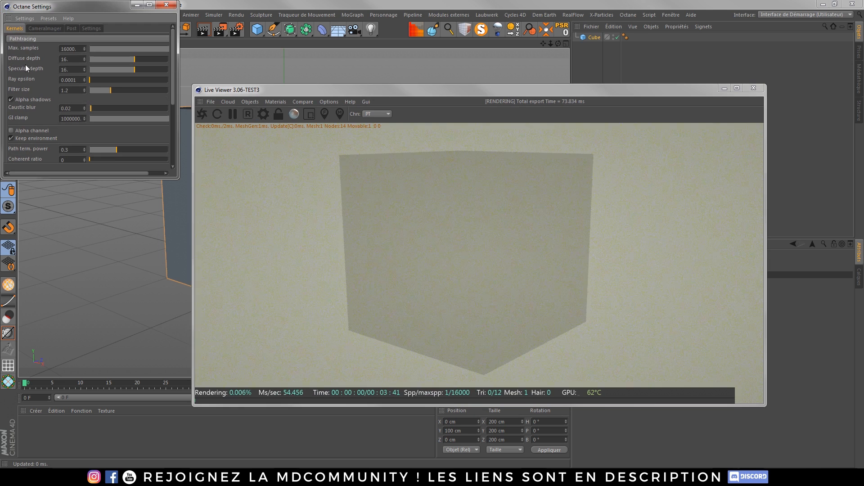
pyautogui.doubleClick(75, 49)
pyautogui.write('2048')
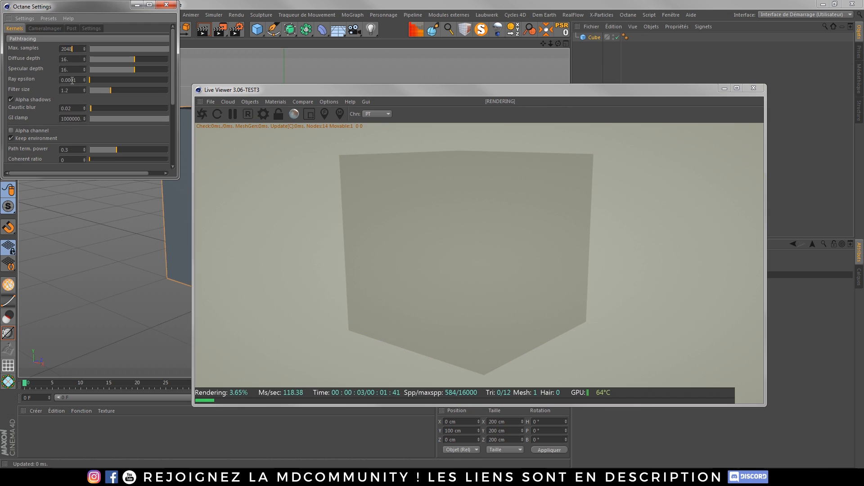
# Set both the Diffuse depth and the Specular depth of the path tracing kernel to 6.
pyautogui.doubleClick(71, 60)
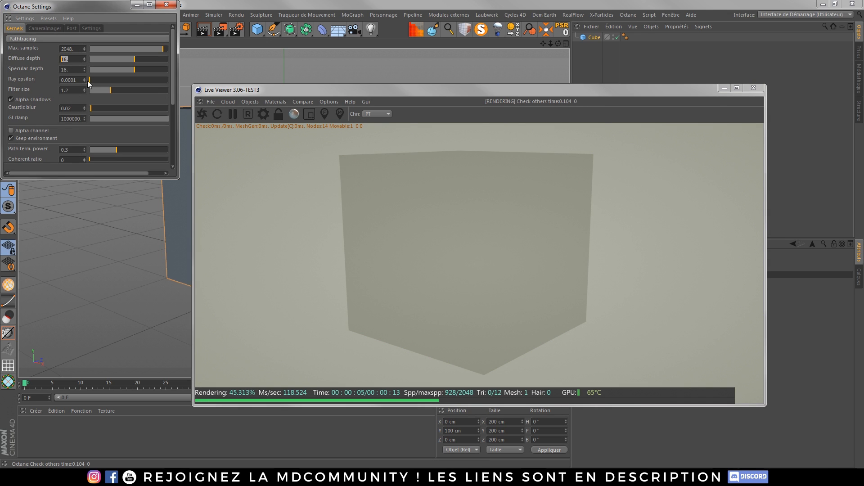
pyautogui.write('6')
pyautogui.doubleClick(76, 70)
pyautogui.write('86')
pyautogui.click(65, 58)
pyautogui.press('Return')
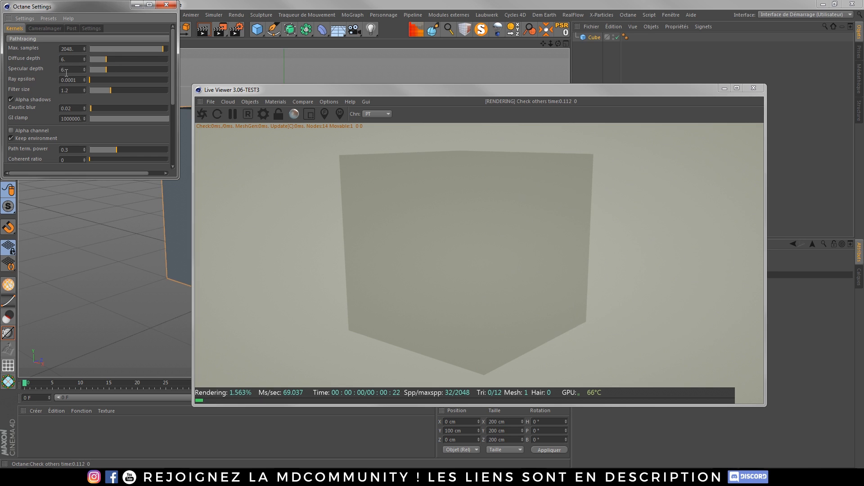
# Set the kernel's GI clamp to 0.7 and raise the Coherent ratio.
pyautogui.doubleClick(62, 119)
pyautogui.write('0.7')
pyautogui.press('Return')
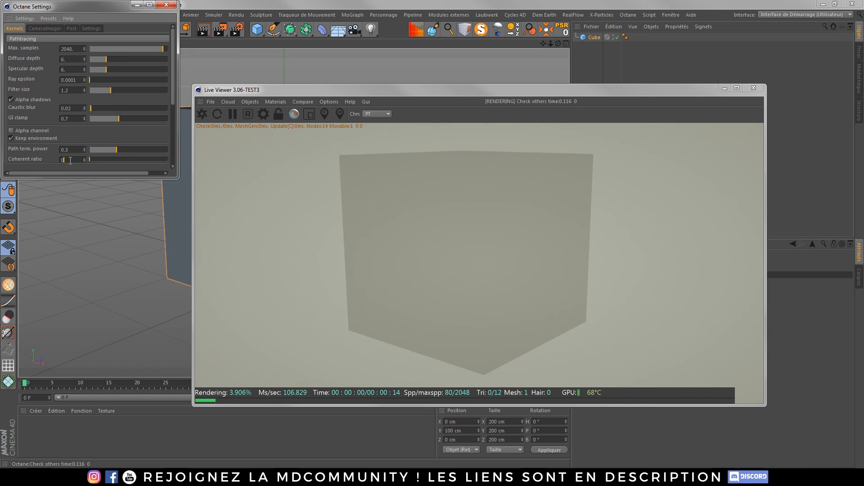
pyautogui.moveTo(90, 159); pyautogui.dragTo(126, 160)
# Turn on adaptive sampling in the path tracing kernel and close the Octane settings.
pyautogui.moveTo(173, 90); pyautogui.dragTo(172, 128)
pyautogui.moveTo(114, 119); pyautogui.dragTo(176, 116)
pyautogui.click(10, 121)
pyautogui.click(167, 5)
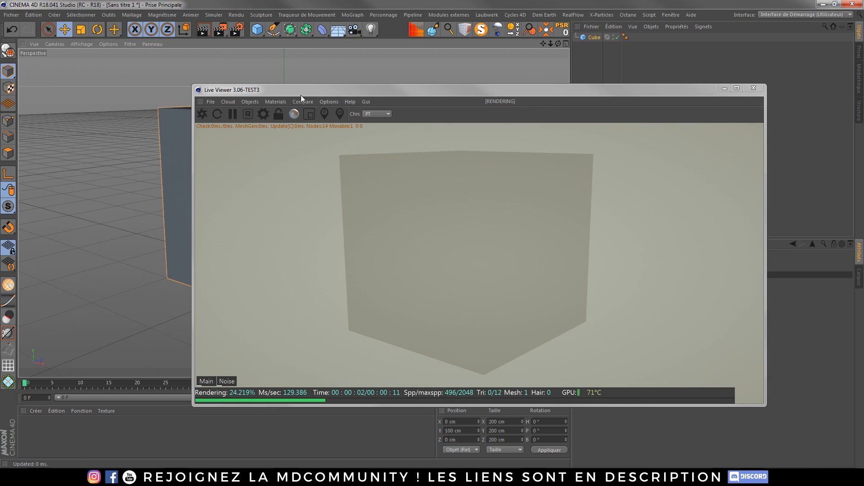
# Add an Octane HDRI environment and narrow the Live Viewer so the object attributes stay accessible.
pyautogui.click(243, 100)
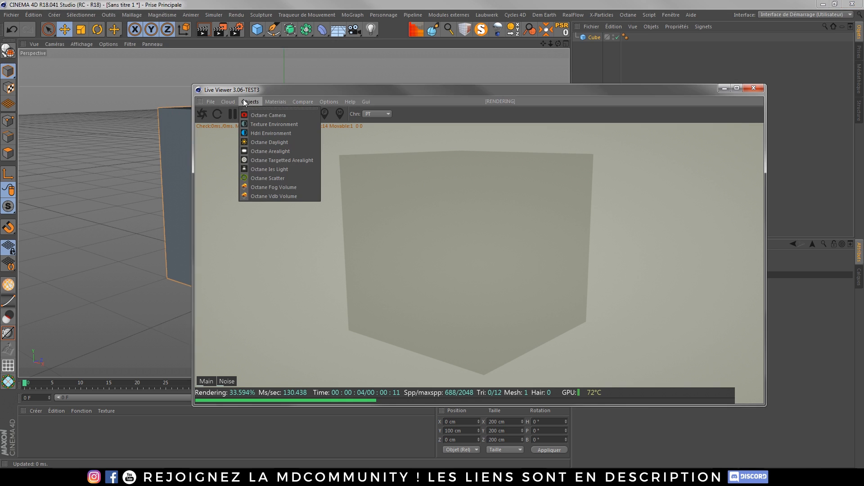
pyautogui.click(253, 131)
pyautogui.moveTo(421, 86); pyautogui.dragTo(313, 86)
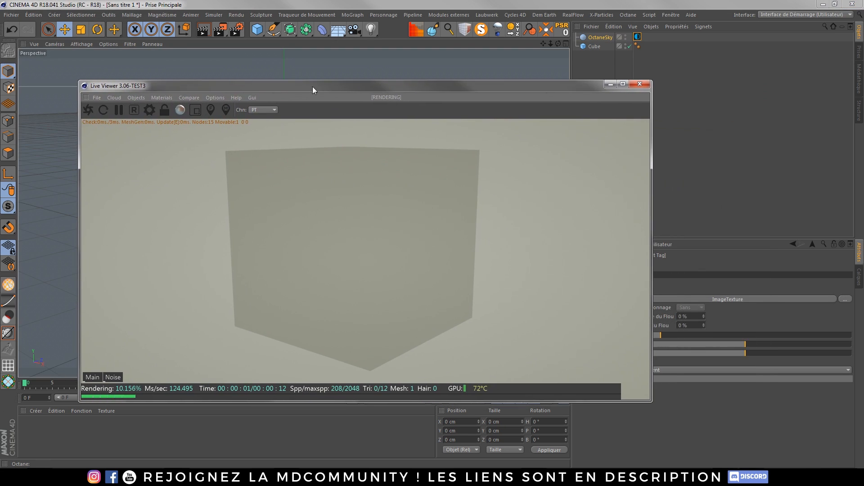
pyautogui.moveTo(652, 180); pyautogui.dragTo(567, 180)
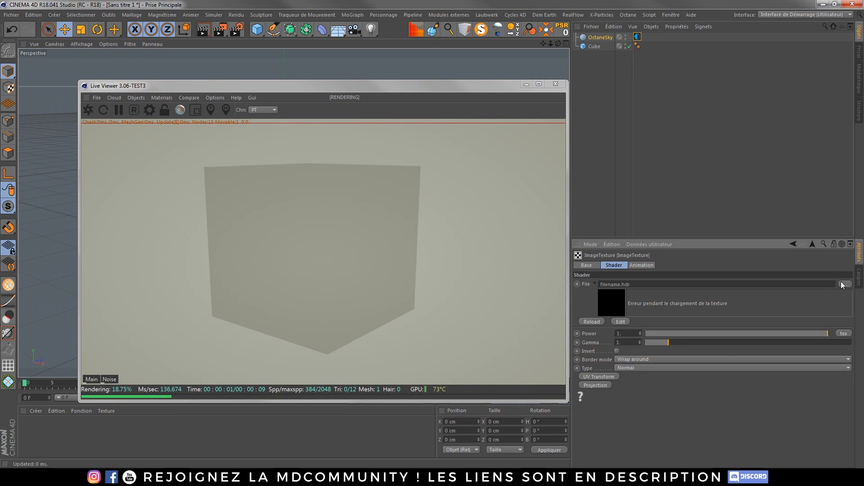
# Load Sunset_Over_Rocks_1.hdr from the GSG HDR Files Collection as the sky's image texture and restart the live render.
pyautogui.click(729, 299)
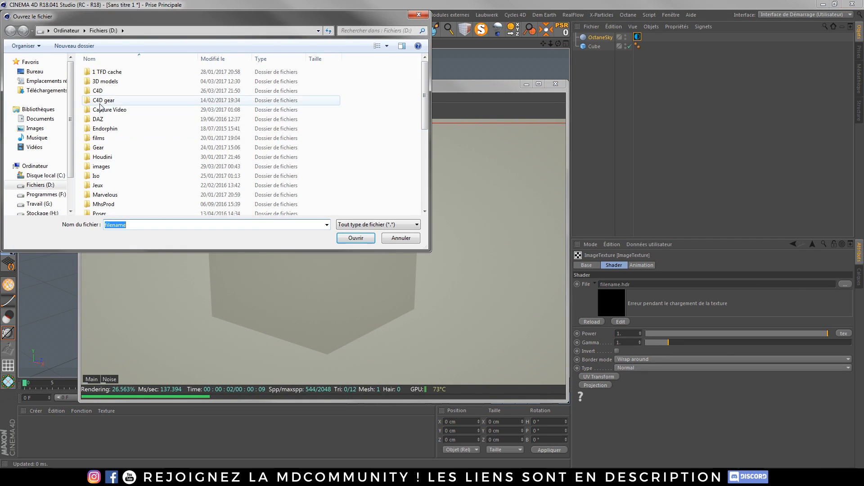
pyautogui.click(102, 102)
pyautogui.moveTo(424, 87); pyautogui.dragTo(424, 151)
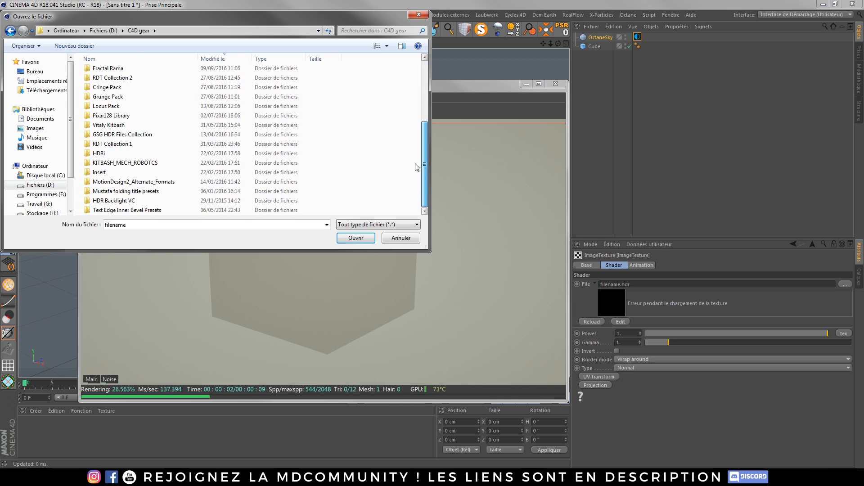
pyautogui.doubleClick(134, 135)
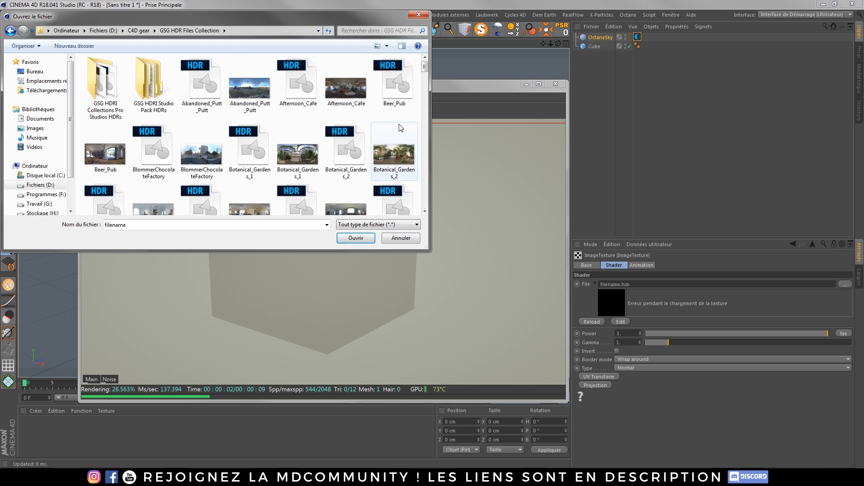
pyautogui.moveTo(424, 66); pyautogui.dragTo(424, 177)
pyautogui.moveTo(425, 248); pyautogui.dragTo(480, 297)
pyautogui.moveTo(481, 243); pyautogui.dragTo(481, 224)
pyautogui.click(108, 152)
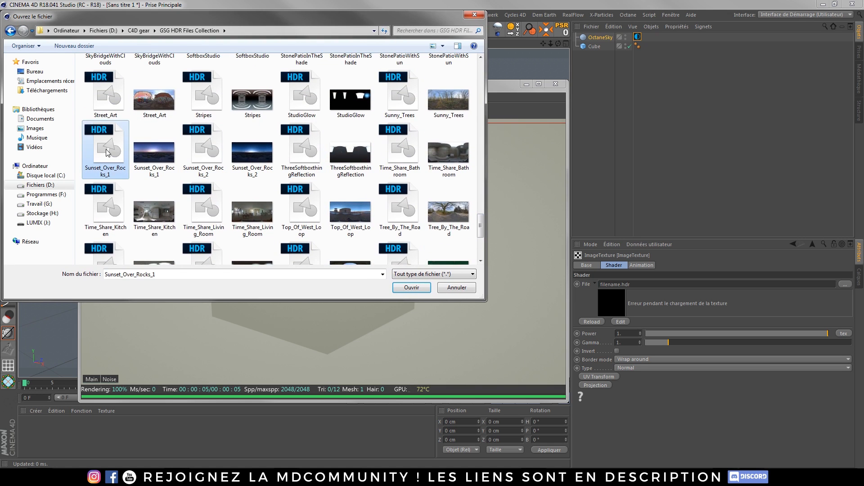
pyautogui.doubleClick(108, 152)
pyautogui.click(491, 270)
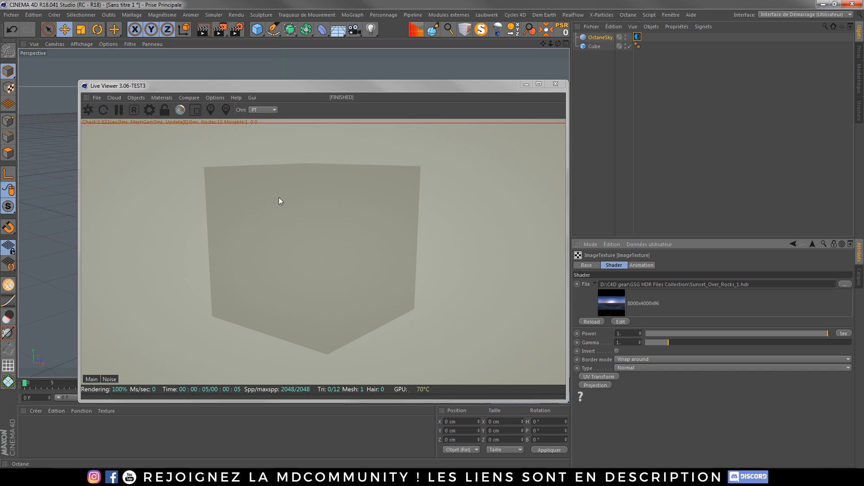
pyautogui.click(89, 110)
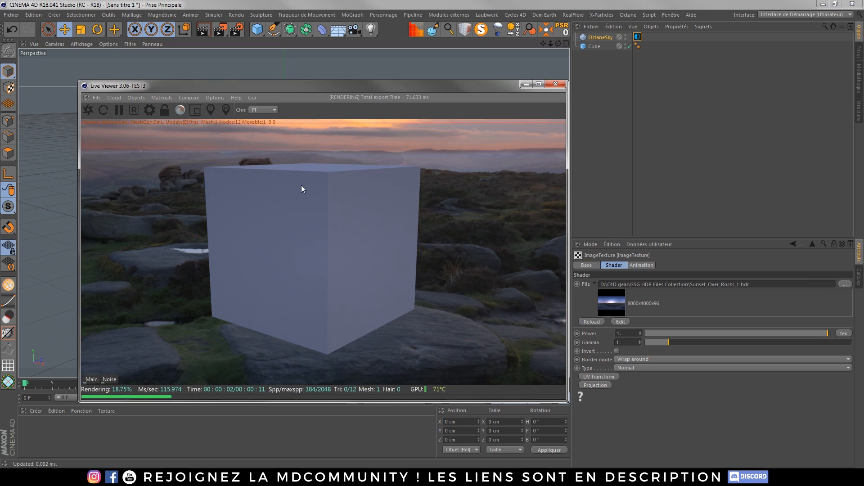
# Create a Glossy Octane material on the cube from the live render.
pyautogui.rightClick(309, 200)
pyautogui.moveTo(319, 207)
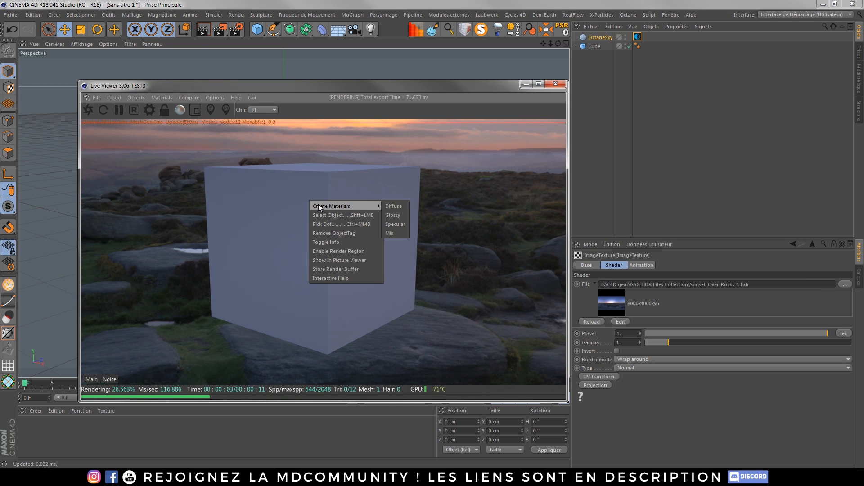
pyautogui.click(393, 216)
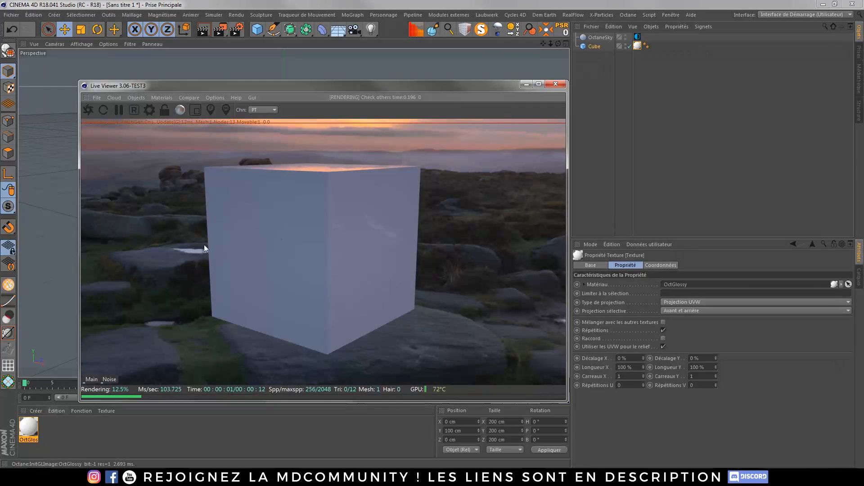
# Open the OctGlossy material in the Octane Node Editor and maximize the editor window.
pyautogui.doubleClick(28, 427)
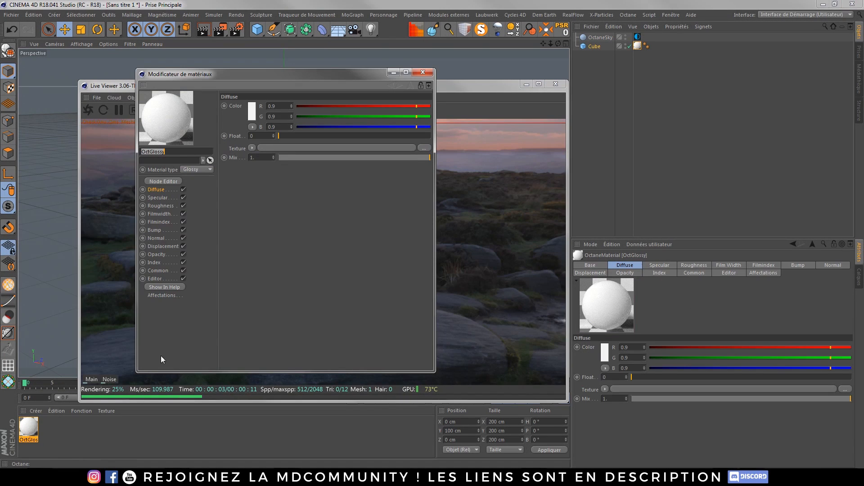
pyautogui.click(164, 181)
pyautogui.moveTo(304, 198); pyautogui.dragTo(326, 181)
pyautogui.doubleClick(327, 181)
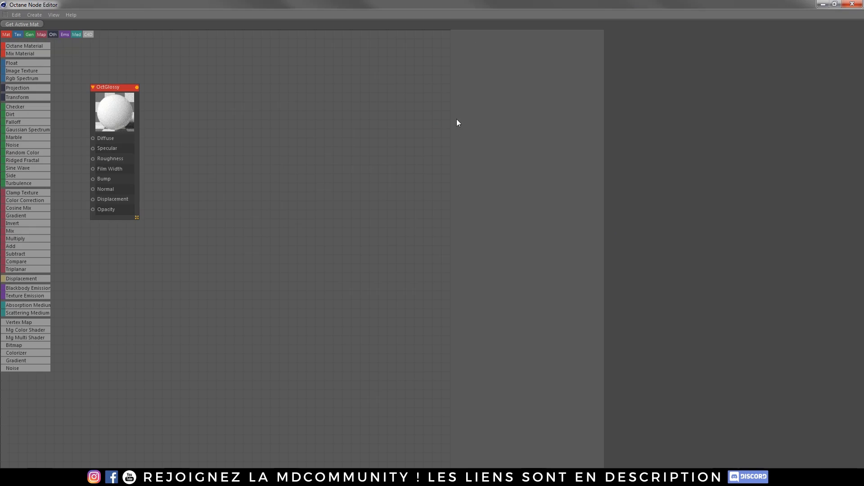
# Bring in Bitmap2Material_3_Base_Color.tga and Bitmap2Material_3_Normal.tga as image textures and connect them to OctGlossy's Diffuse and Normal inputs.
pyautogui.moveTo(115, 88); pyautogui.dragTo(441, 137)
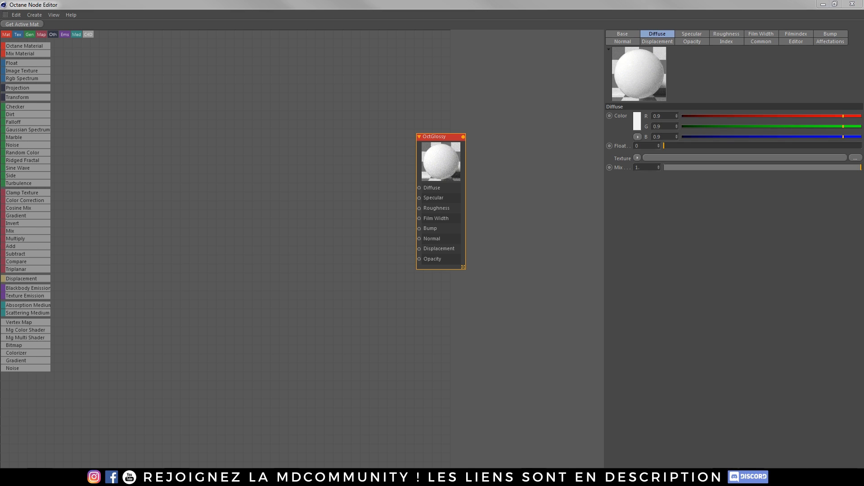
pyautogui.moveTo(245, 182); pyautogui.dragTo(420, 188)
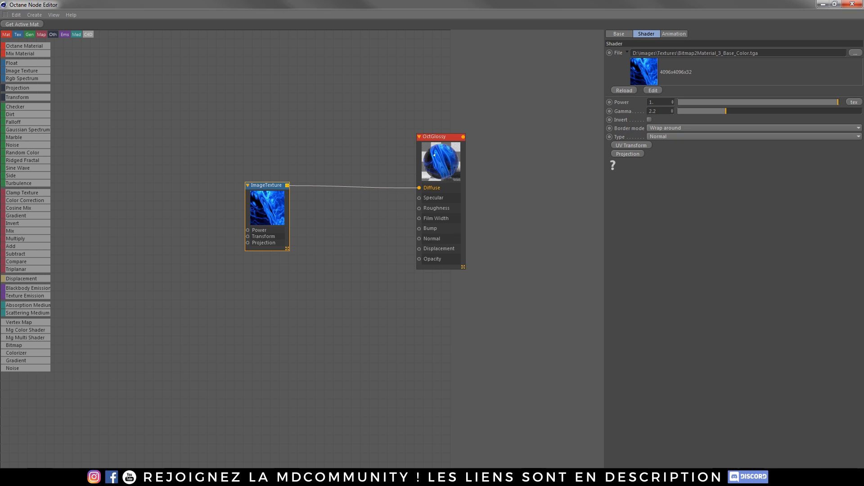
pyautogui.moveTo(239, 296); pyautogui.dragTo(419, 243)
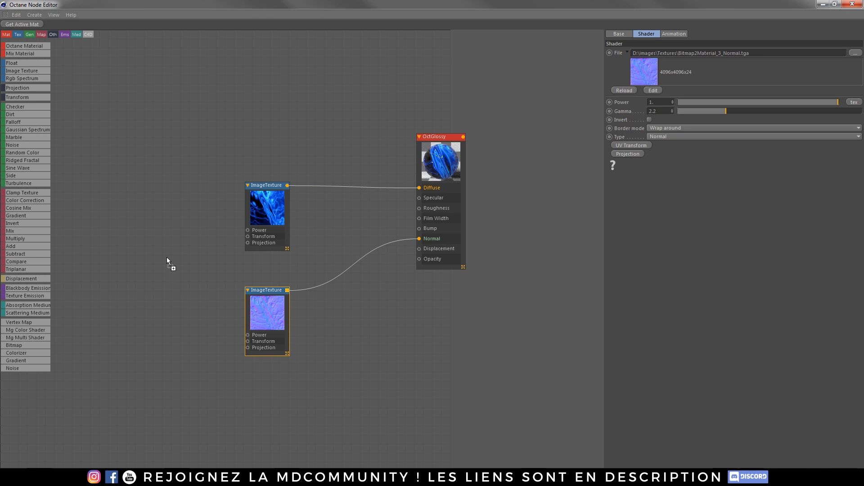
# Try adding Bitmap2Material_3_Roughness.tga as an image texture, and delete its node.
pyautogui.moveTo(167, 257); pyautogui.dragTo(167, 258)
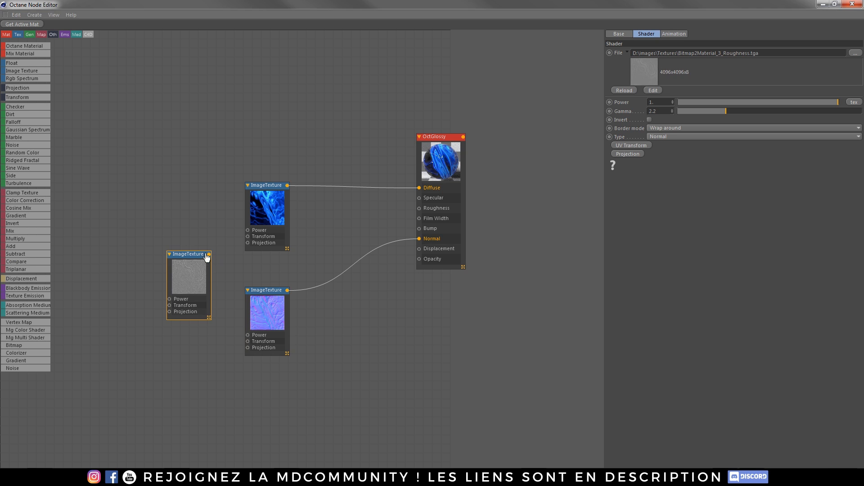
pyautogui.press('Delete')
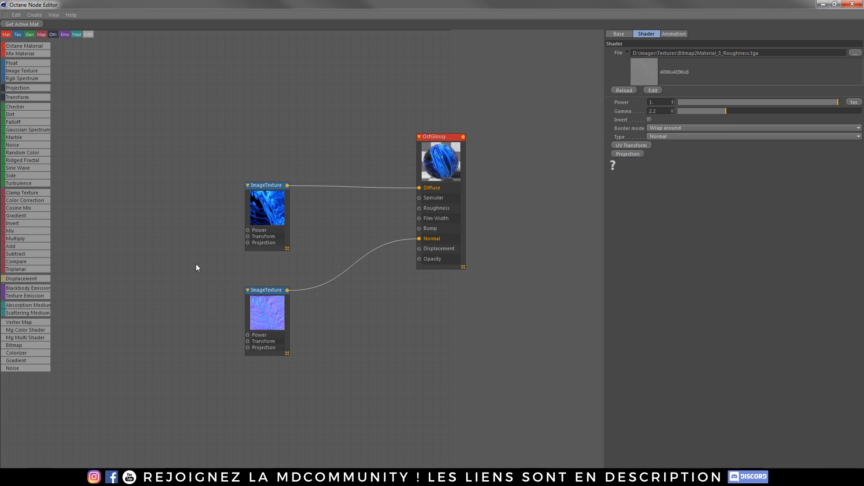
# Switch to Bitmap2Material and export only the Roughness output as a tga bitmap to D:/images/Textures.
pyautogui.moveTo(534, 478)
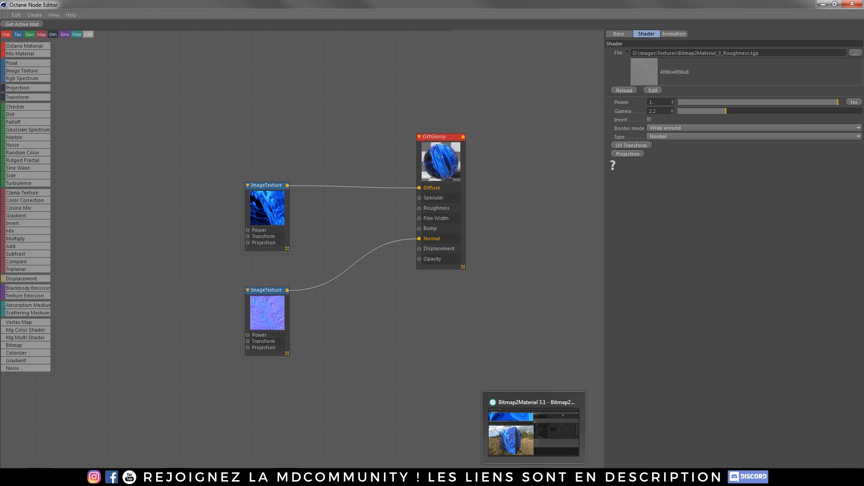
pyautogui.click(534, 430)
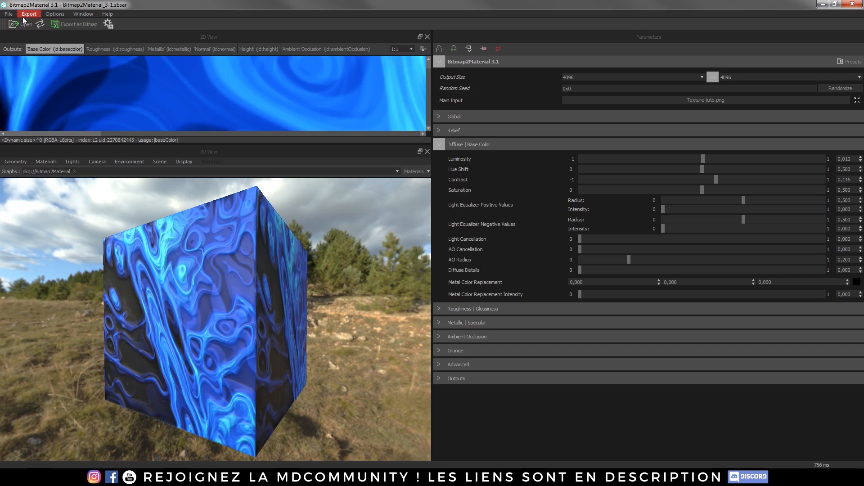
pyautogui.click(60, 26)
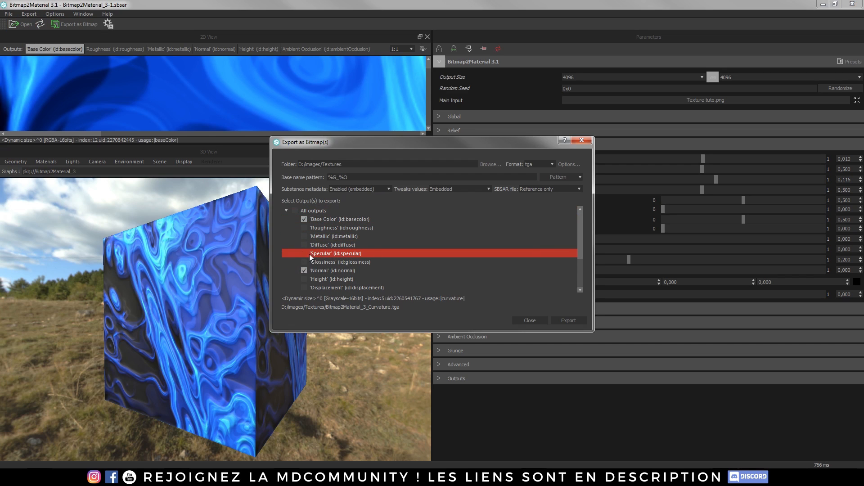
pyautogui.click(305, 227)
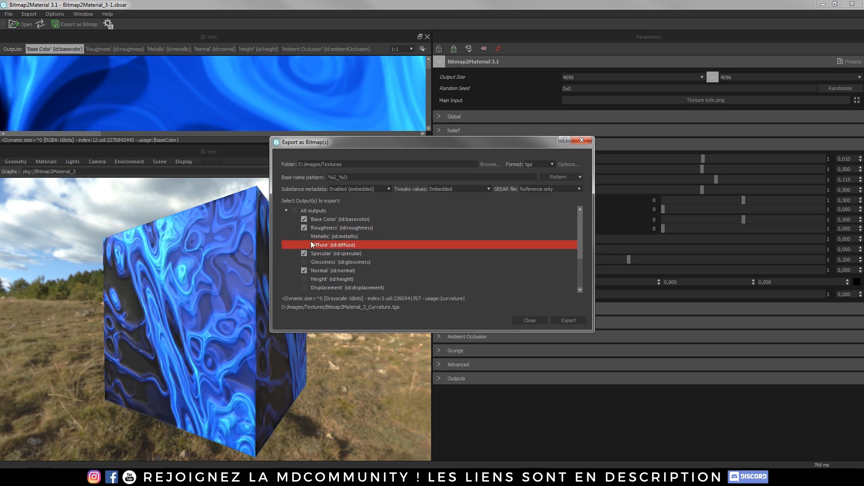
pyautogui.click(304, 219)
pyautogui.click(304, 270)
pyautogui.click(303, 254)
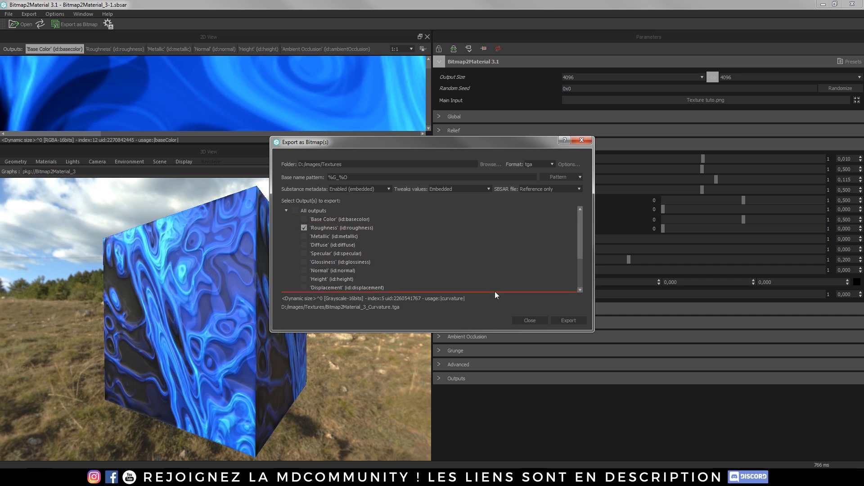
pyautogui.click(567, 320)
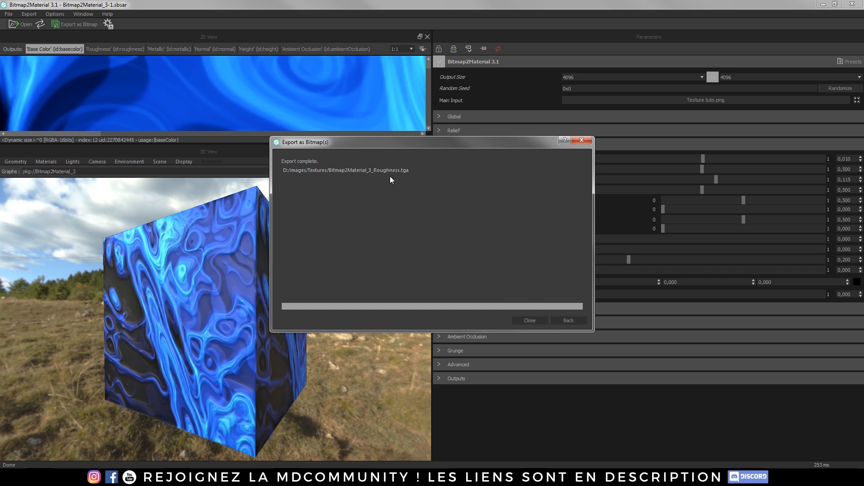
pyautogui.click(566, 320)
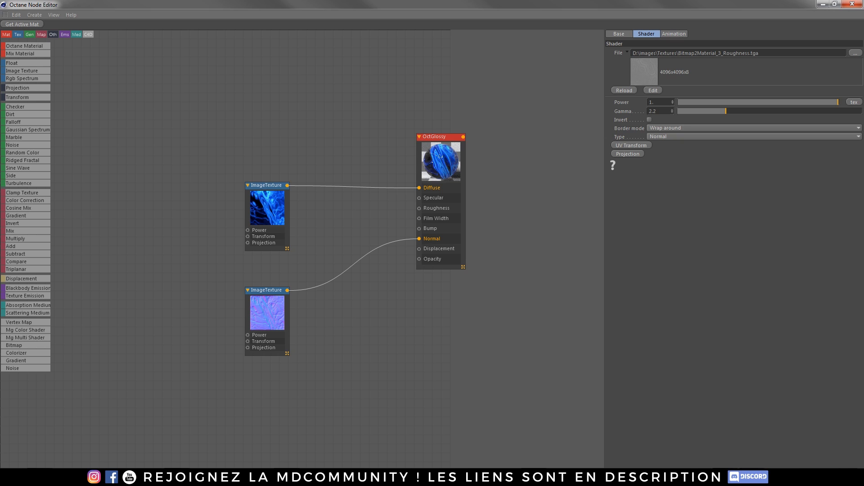
# Bring Bitmap2Material_3_Roughness.tga into the Octane Node Editor as an image texture and connect it to OctGlossy's Roughness input.
pyautogui.moveTo(0, 207); pyautogui.dragTo(419, 208)
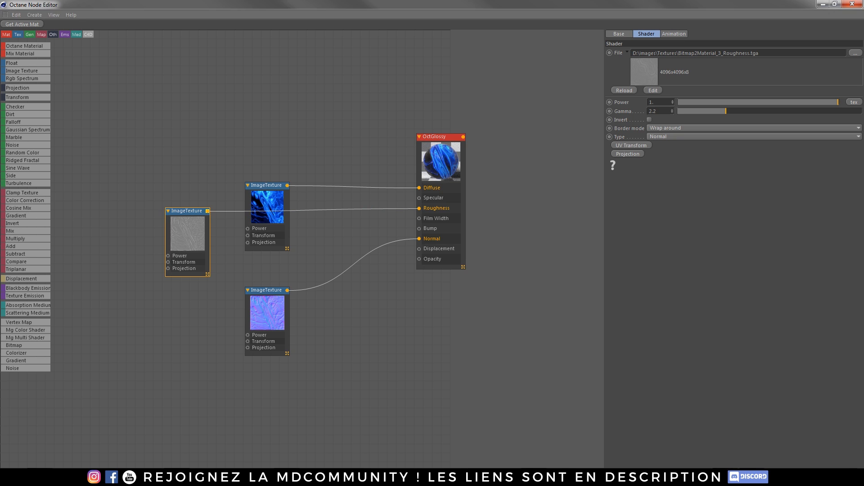
pyautogui.moveTo(0, 159); pyautogui.dragTo(188, 109)
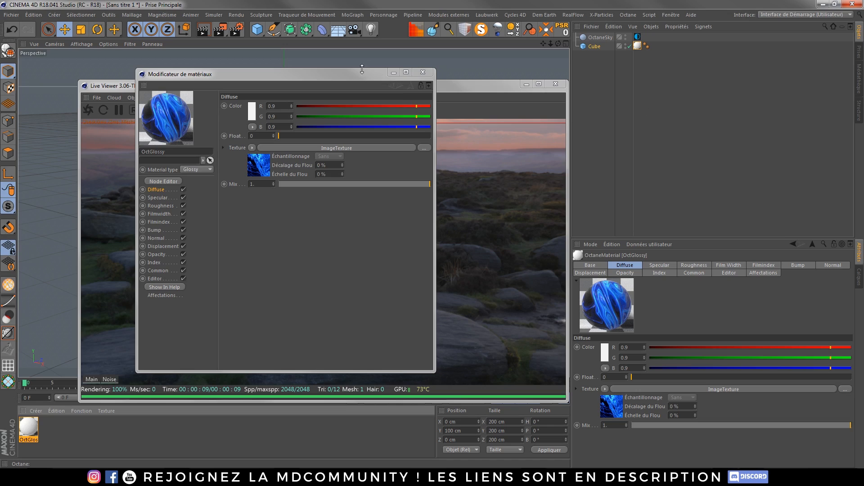
pyautogui.moveTo(355, 77); pyautogui.dragTo(676, 74)
pyautogui.moveTo(277, 264); pyautogui.dragTo(283, 206, button='right')
pyautogui.moveTo(274, 237)
pyautogui.mouseDown()
pyautogui.moveTo(282, 231)
pyautogui.moveTo(288, 241)
pyautogui.mouseUp()
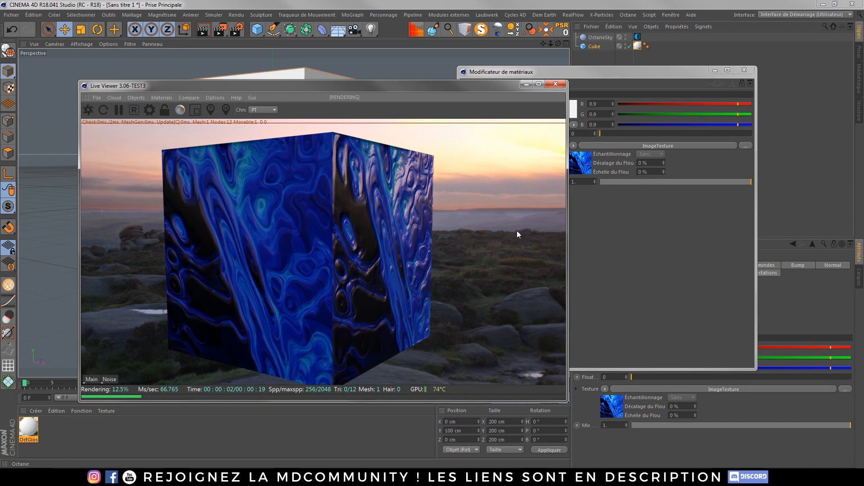
pyautogui.moveTo(283, 255); pyautogui.dragTo(293, 252)
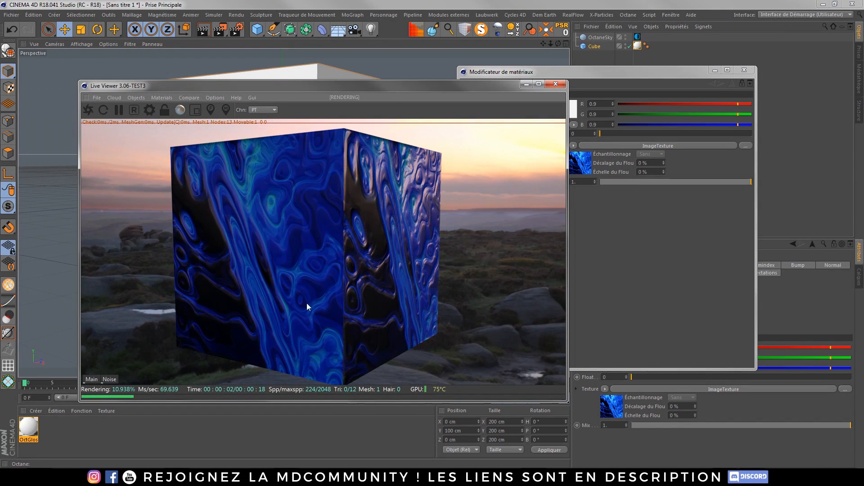
# Reopen OctGlossy's node graph and insert a Color Correction node between the base color image texture and the Diffuse input.
pyautogui.click(495, 72)
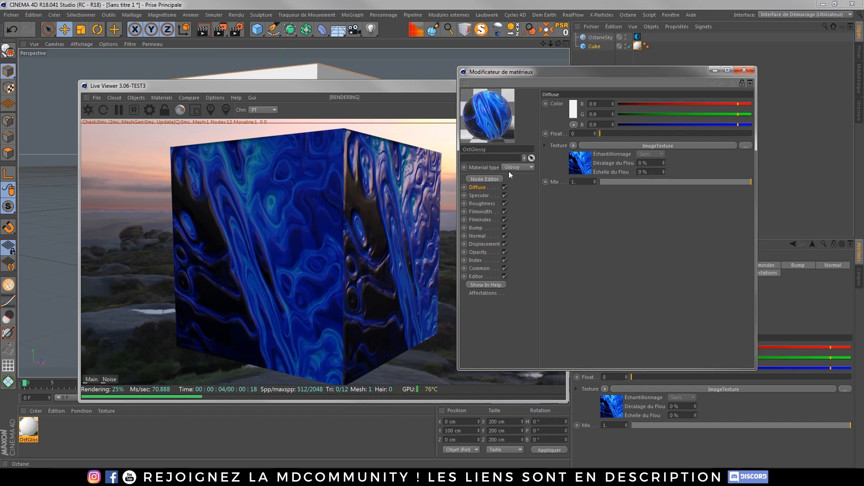
pyautogui.click(489, 179)
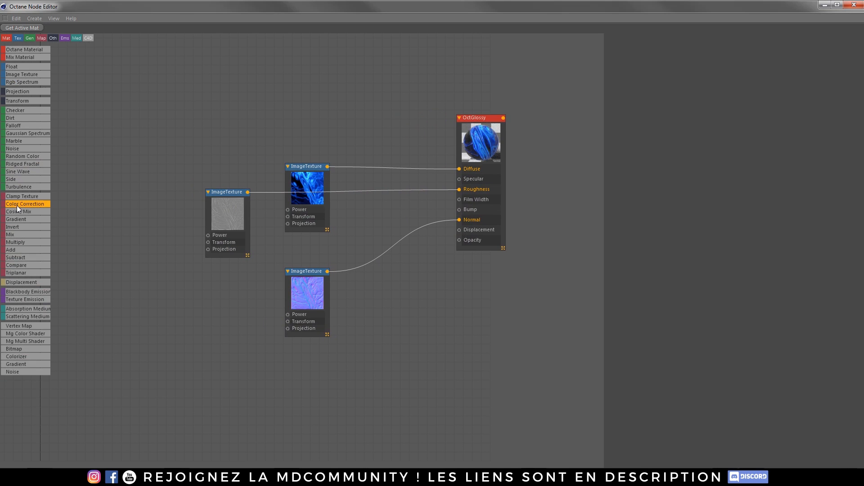
pyautogui.moveTo(17, 205); pyautogui.dragTo(356, 130)
pyautogui.click(384, 153)
pyautogui.moveTo(327, 166); pyautogui.dragTo(365, 158)
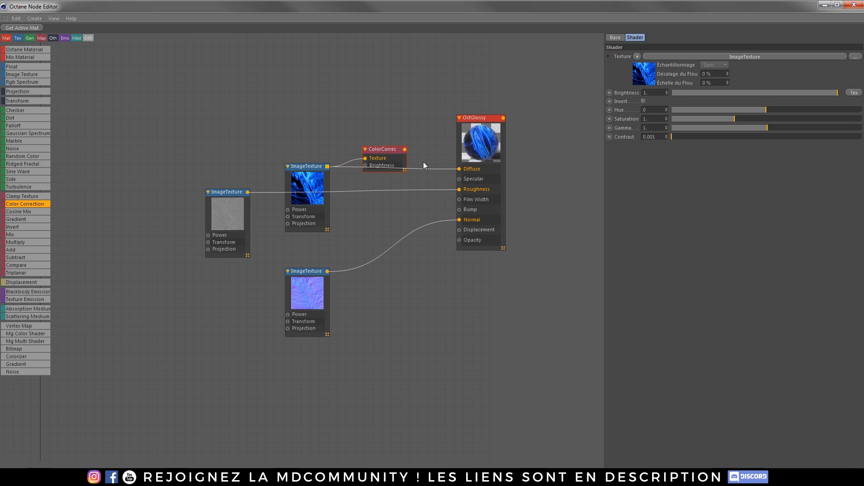
pyautogui.moveTo(456, 171); pyautogui.dragTo(368, 180)
pyautogui.moveTo(405, 151); pyautogui.dragTo(459, 169)
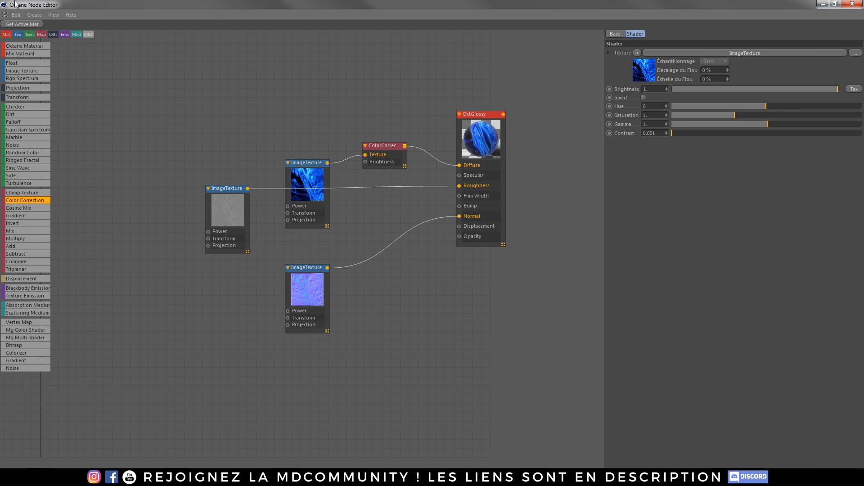
# Arrange the Node Editor beside the live render and set the Color Correction's hue to about -0.39 and saturation to about 0.72.
pyautogui.moveTo(23, 5); pyautogui.dragTo(77, 21)
pyautogui.moveTo(545, 226); pyautogui.dragTo(503, 83)
pyautogui.moveTo(640, 258); pyautogui.dragTo(685, 258)
pyautogui.moveTo(738, 195); pyautogui.dragTo(820, 198)
pyautogui.moveTo(757, 224); pyautogui.dragTo(636, 224)
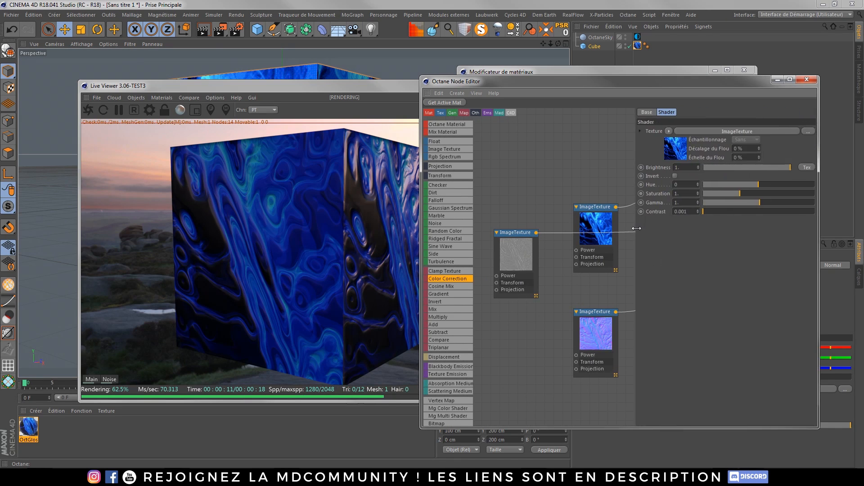
pyautogui.moveTo(757, 182); pyautogui.dragTo(730, 195)
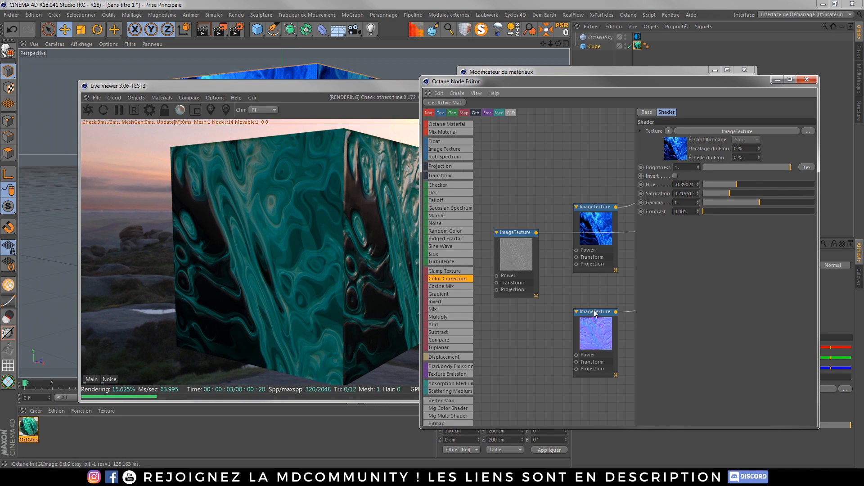
# Try powers of 0.52 and 2 on the normal map's image texture, and set its power to 0.45.
pyautogui.moveTo(635, 288); pyautogui.dragTo(720, 288)
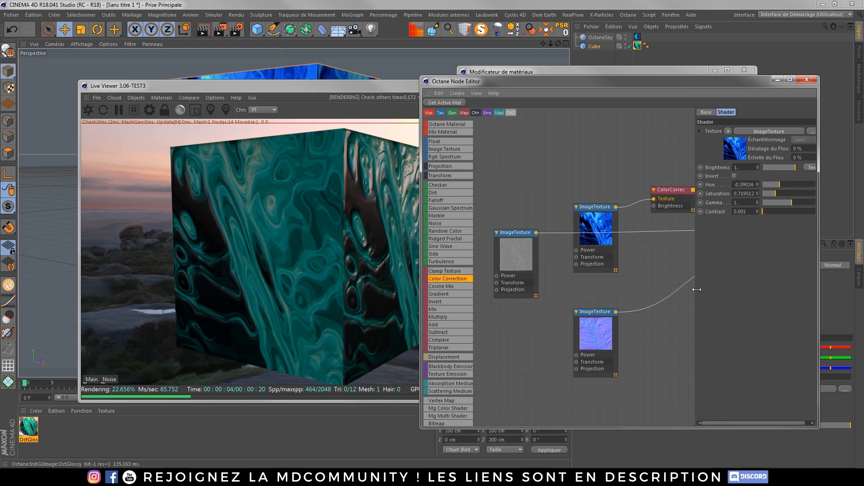
pyautogui.click(600, 313)
pyautogui.moveTo(797, 182); pyautogui.dragTo(801, 182)
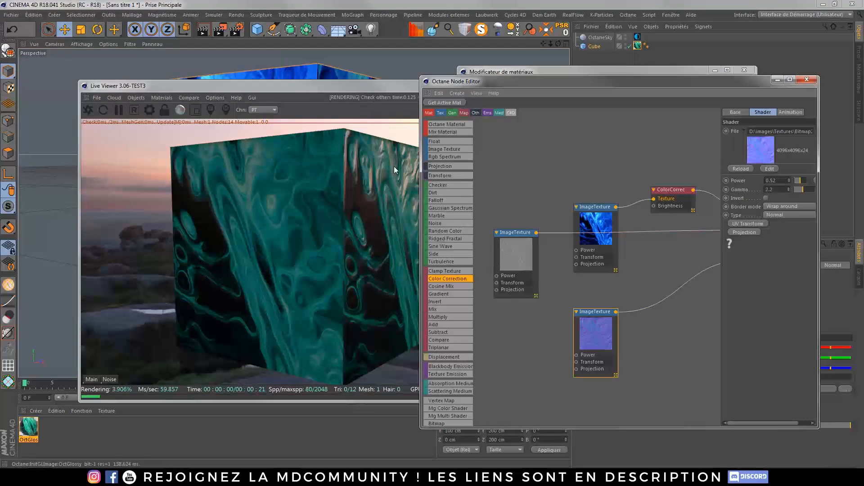
pyautogui.doubleClick(777, 180)
pyautogui.write('2')
pyautogui.press('Return')
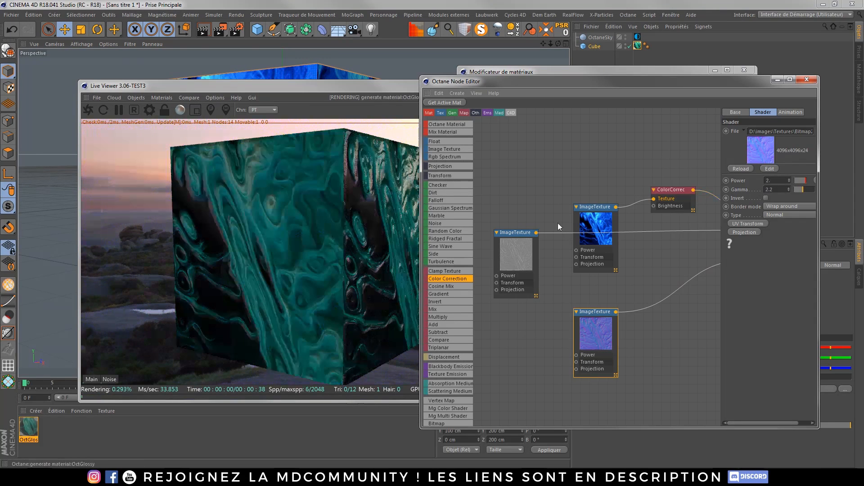
pyautogui.write('0.')
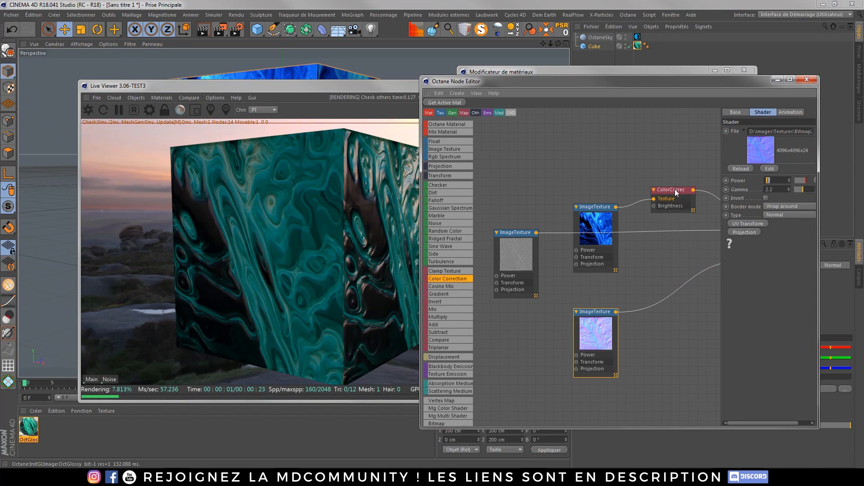
pyautogui.write('45')
pyautogui.press('Return')
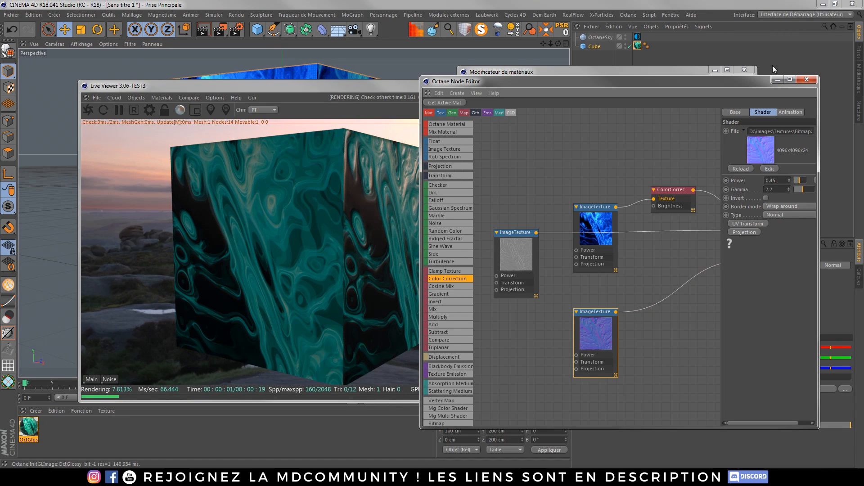
# Close the node and material editors and set the OctaneSky environment's RotX to about -0.79.
pyautogui.click(807, 79)
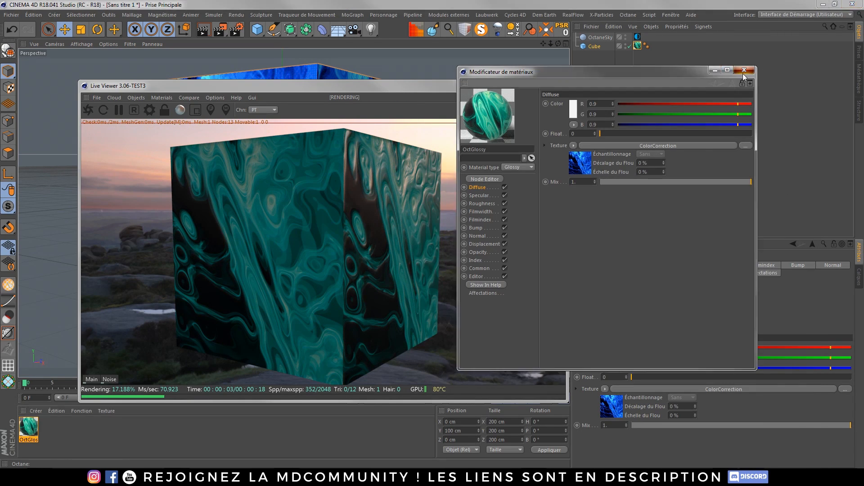
pyautogui.click(743, 70)
pyautogui.click(637, 36)
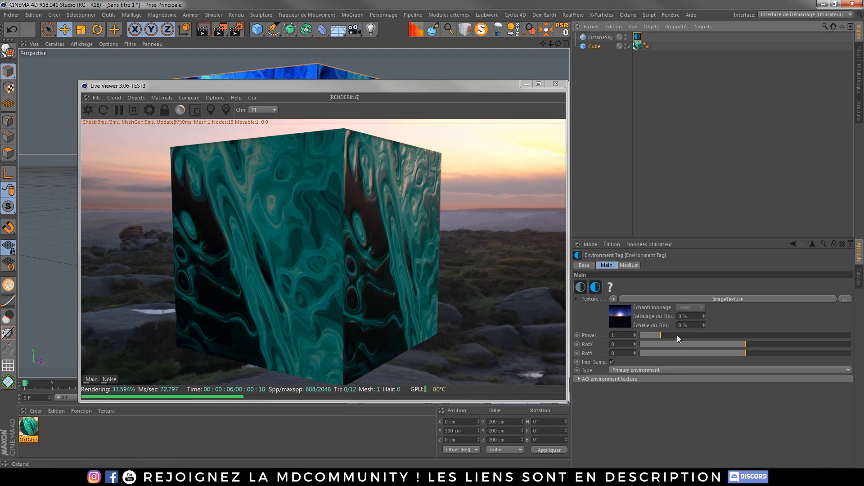
pyautogui.moveTo(735, 344); pyautogui.dragTo(662, 344)
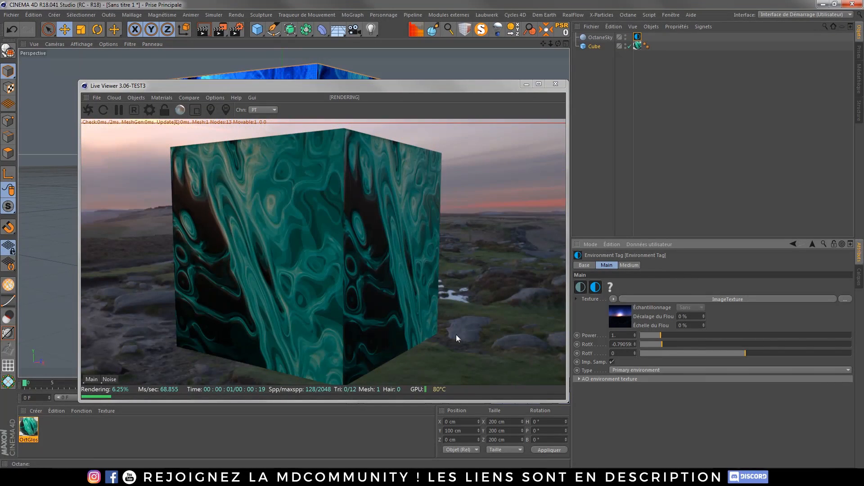
# Frame the cube slightly farther away in the live render and add an Octane Camera from that view.
pyautogui.moveTo(298, 266)
pyautogui.mouseDown()
pyautogui.moveTo(296, 288)
pyautogui.moveTo(308, 263)
pyautogui.mouseUp()
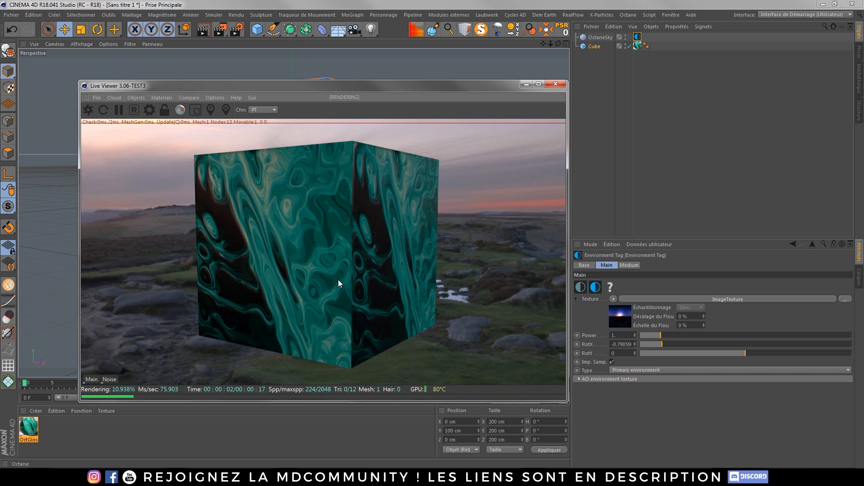
pyautogui.moveTo(277, 223); pyautogui.dragTo(359, 236)
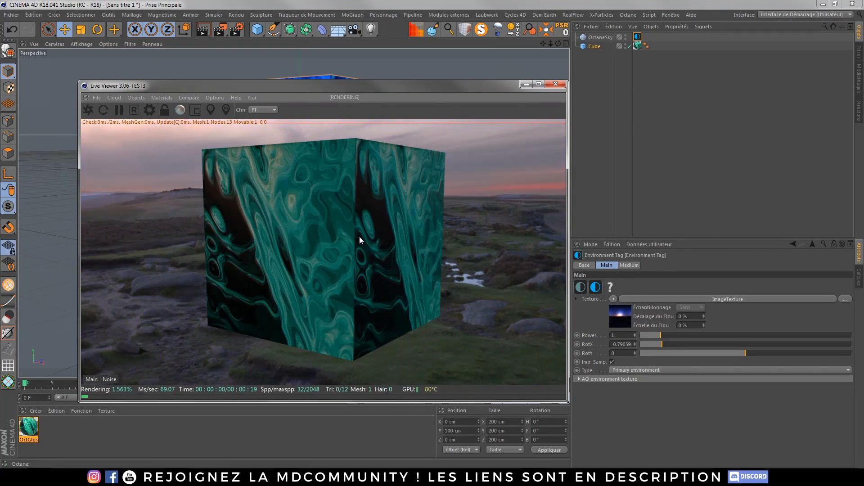
pyautogui.click(137, 98)
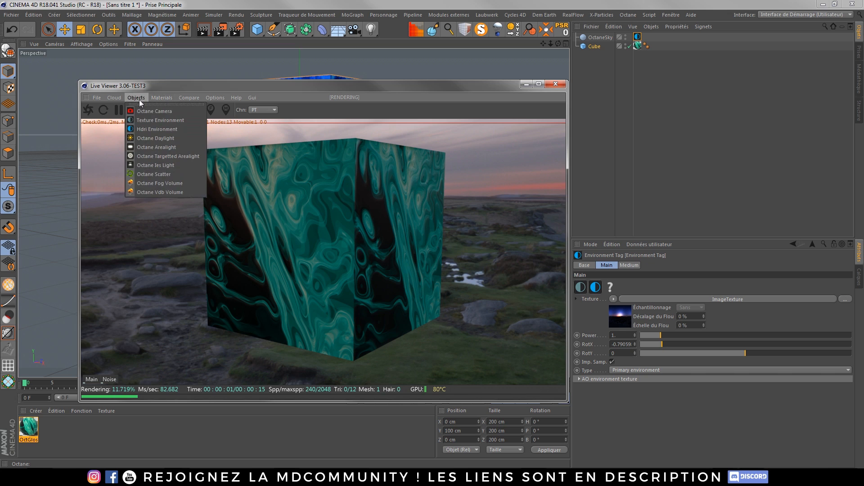
pyautogui.click(140, 111)
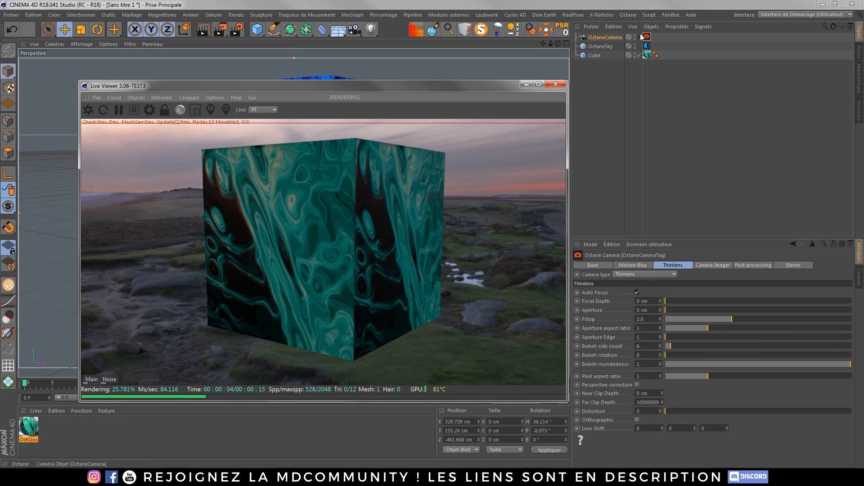
# Disable the Octane Camera's Auto Focus and set its aperture to 10 cm.
pyautogui.click(638, 293)
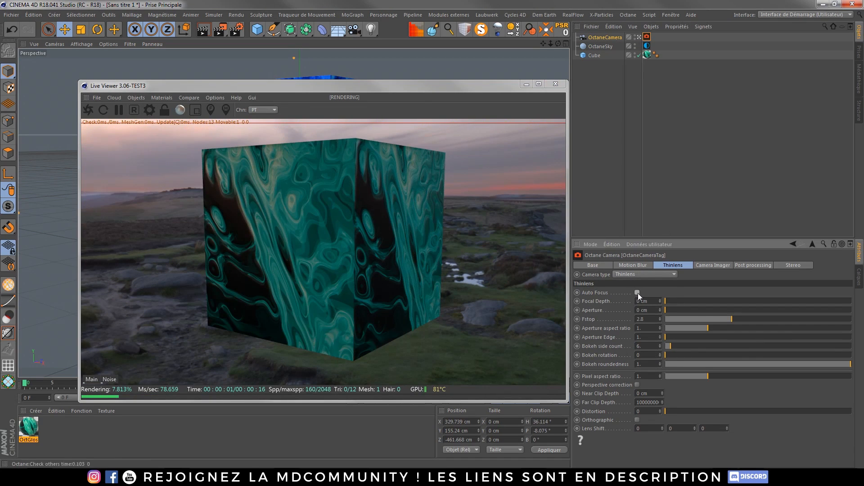
pyautogui.doubleClick(648, 310)
pyautogui.write('10')
pyautogui.press('Return')
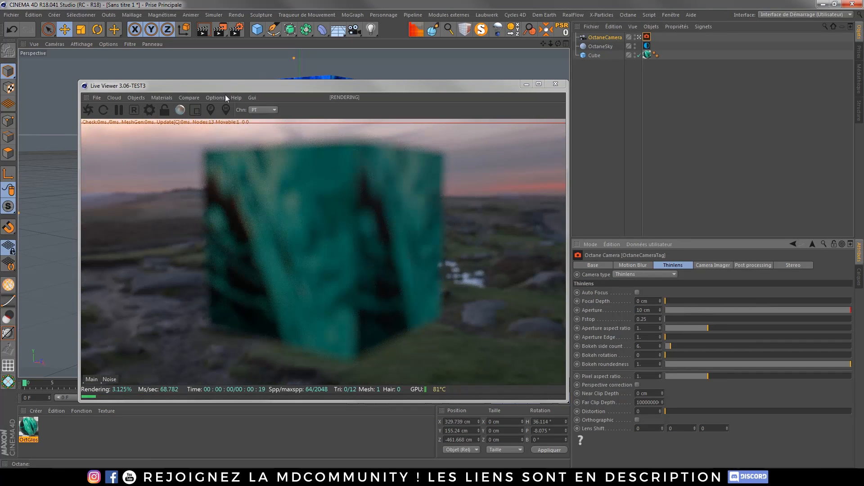
# Pick the camera's focus point on the front of the cube, at a focal depth of about 466 cm.
pyautogui.click(210, 109)
pyautogui.click(239, 186)
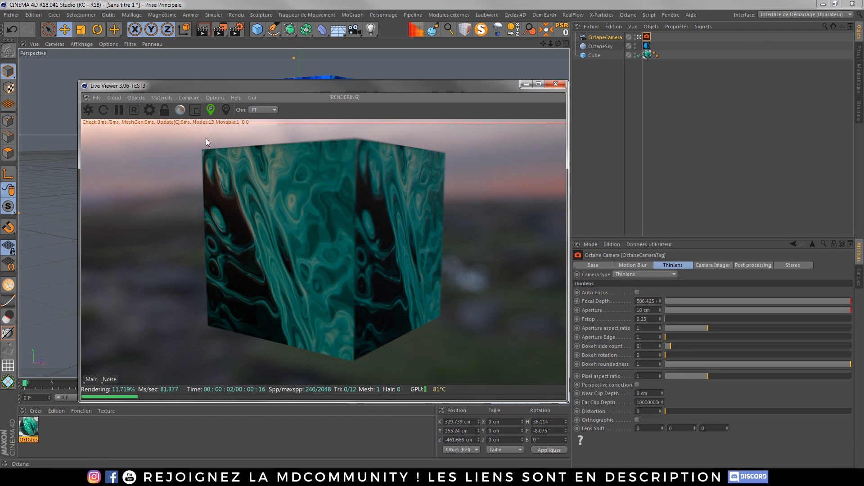
pyautogui.click(295, 220)
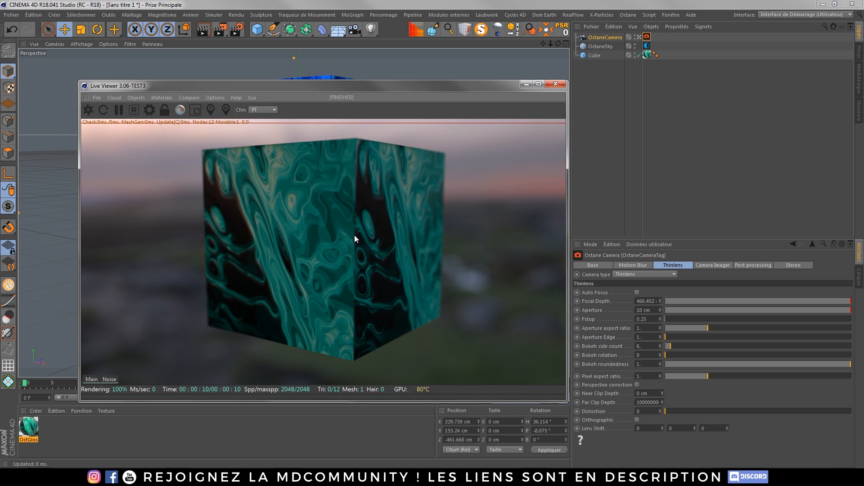
pyautogui.moveTo(355, 235); pyautogui.dragTo(351, 234, button='right')
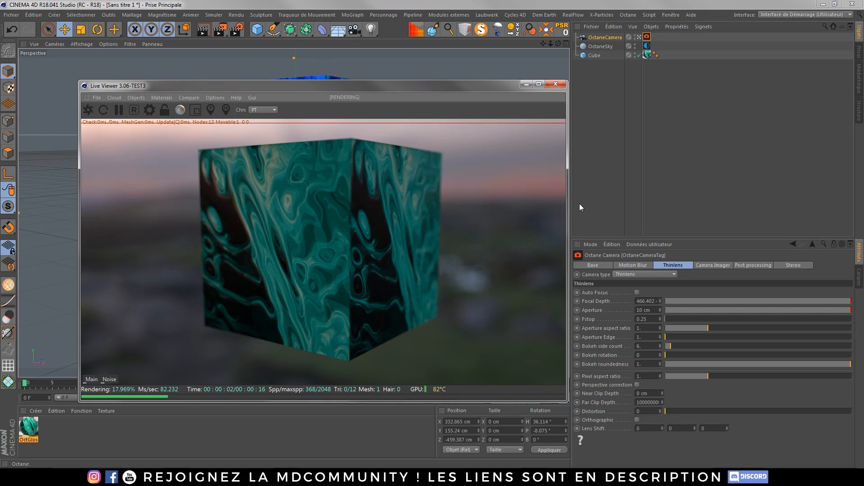
pyautogui.moveTo(341, 233); pyautogui.dragTo(339, 235, button='right')
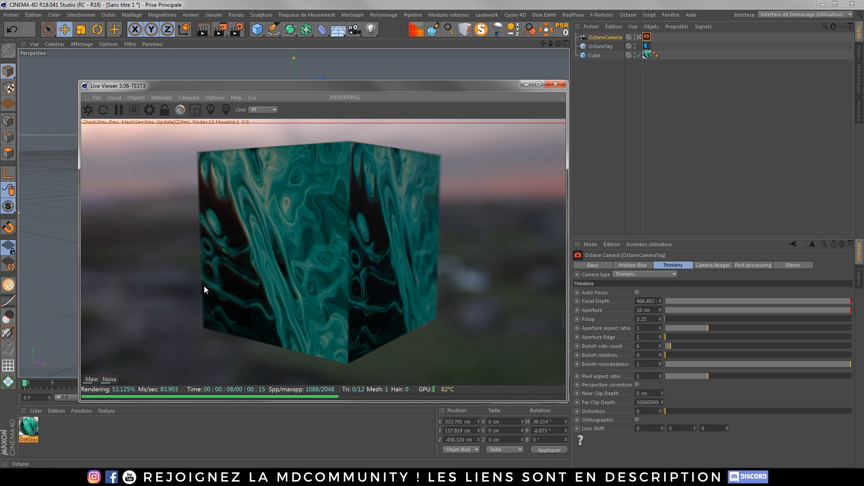
# Save the live render as a 16-bit PNG named "a vendre a belle maman" on the Fichiers (D:) drive.
pyautogui.click(96, 98)
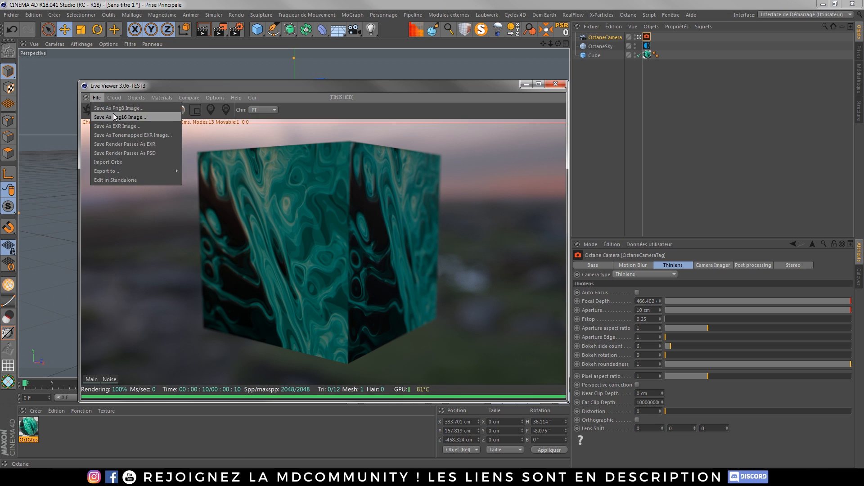
pyautogui.click(112, 113)
pyautogui.click(120, 267)
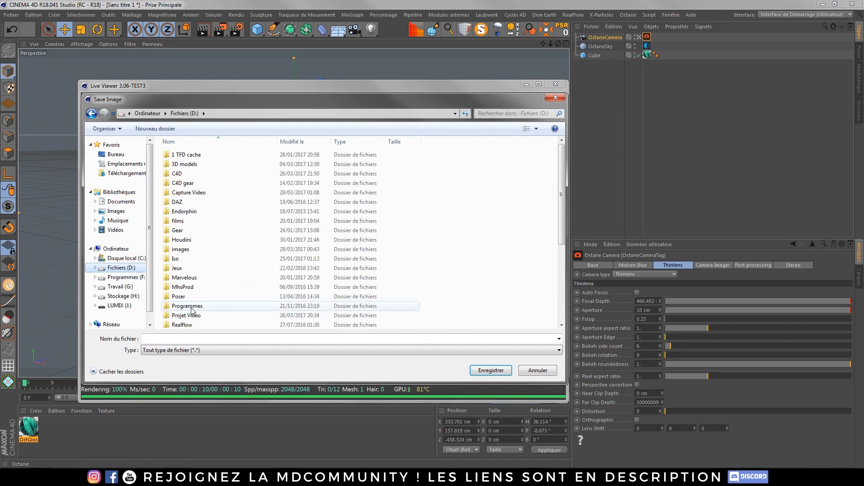
pyautogui.write('a vendre a belle maman')
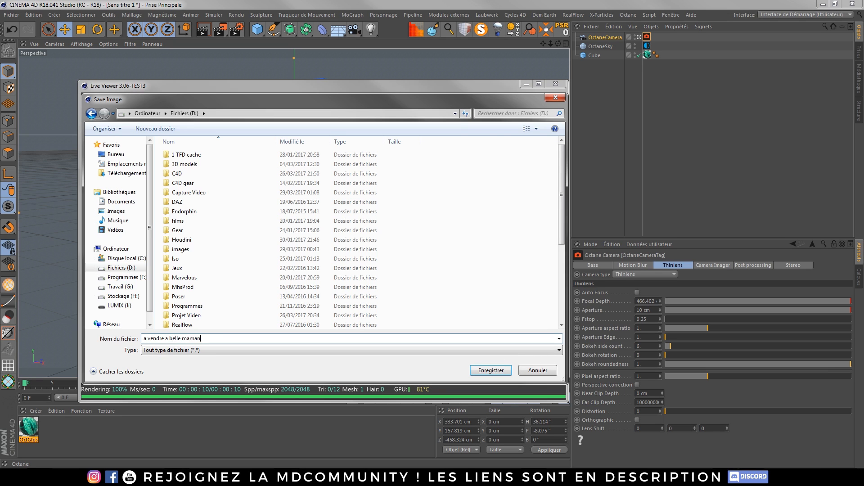
pyautogui.click(491, 370)
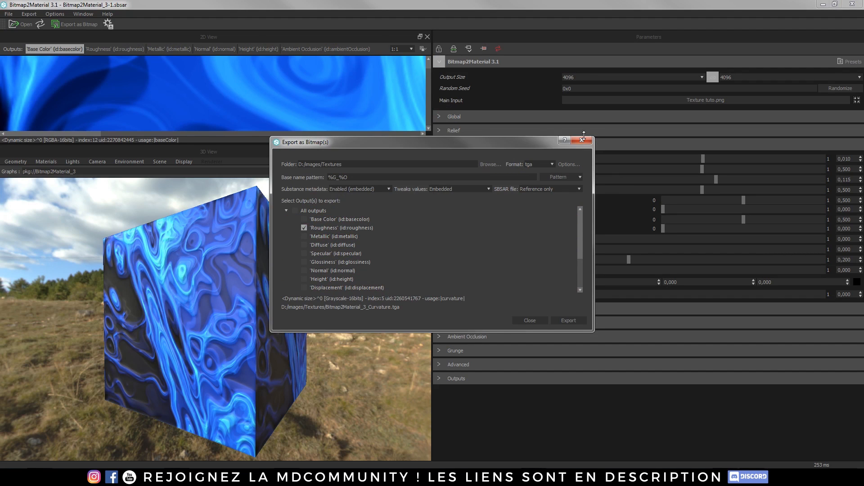
# Dismiss Bitmap2Material's bitmap export dialog, switch to After Effects and delete both layers of Composition 1.
pyautogui.click(583, 137)
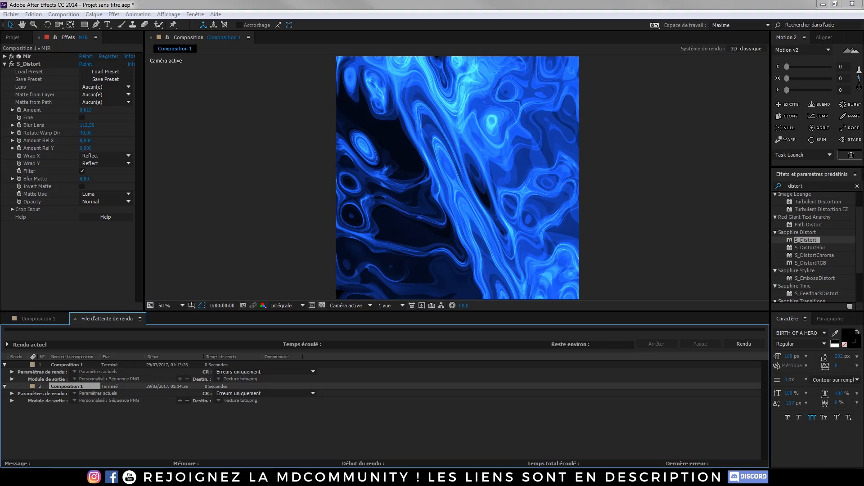
pyautogui.click(46, 318)
pyautogui.click(74, 353)
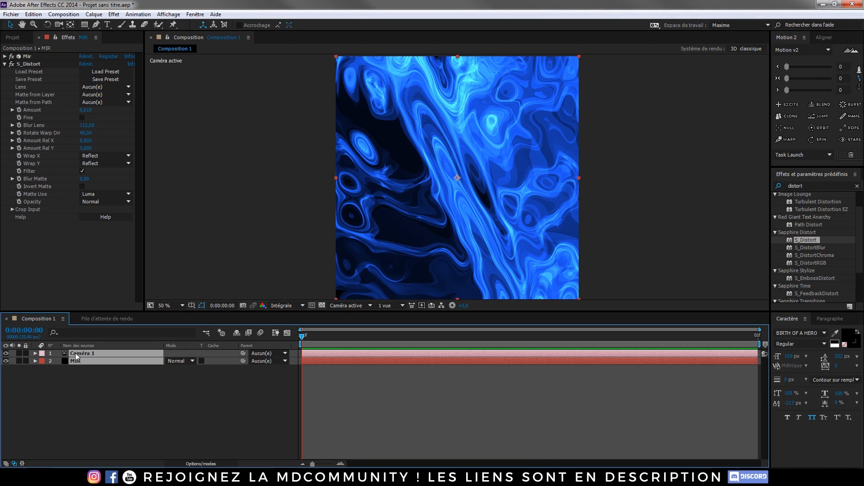
pyautogui.press('Delete')
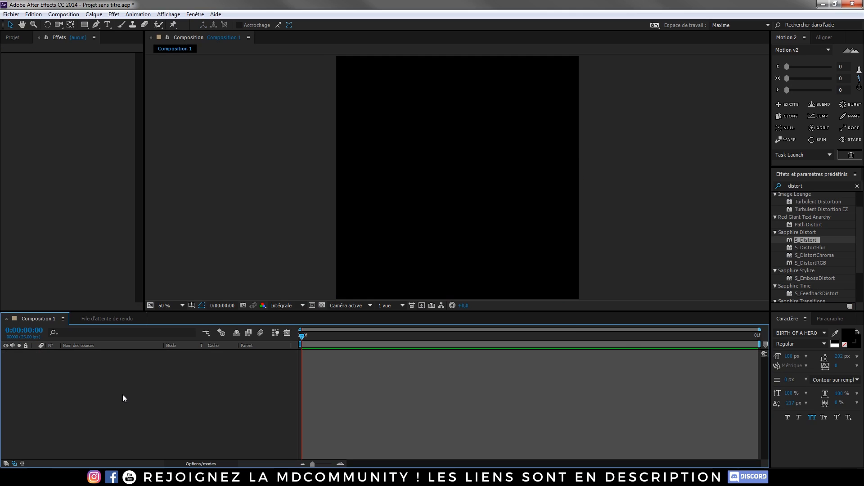
# Create a new composition with a width of 1920 pixels.
pyautogui.hotkey('ctrl', 'n')
pyautogui.click(391, 165)
pyautogui.write('1920')
pyautogui.click(501, 324)
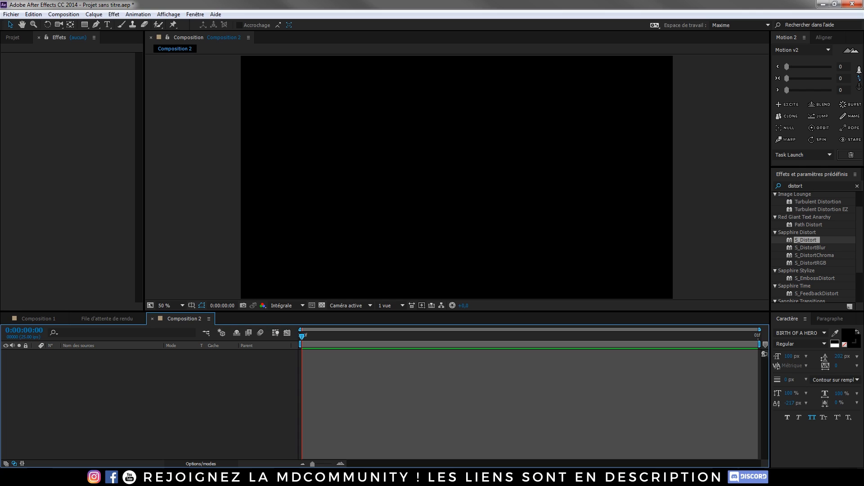
# Import a vendre a belle maman.png, add it to Composition 2 and fit it to the composition frame.
pyautogui.moveTo(94, 176); pyautogui.dragTo(49, 158)
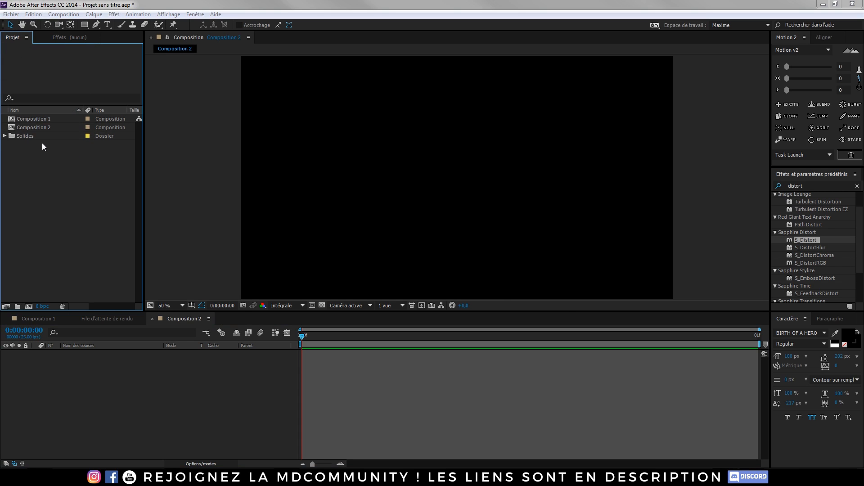
pyautogui.moveTo(38, 122); pyautogui.dragTo(118, 377)
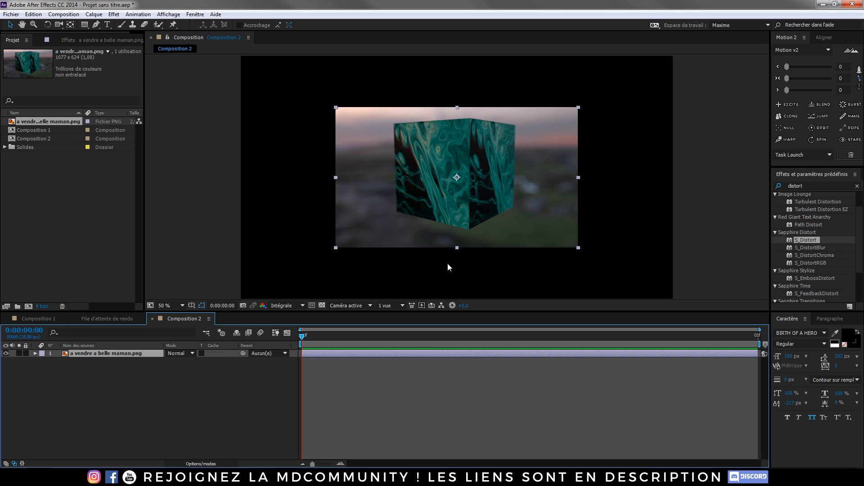
pyautogui.hotkey('ctrl', 'alt', 'f')
# Set the project's color depth to 16 bpc.
pyautogui.keyDown('alt'); pyautogui.click(42, 306); pyautogui.keyUp('alt')
pyautogui.click(126, 375)
pyautogui.scroll(2, 460, 196)
pyautogui.scroll(-2, 460, 194)
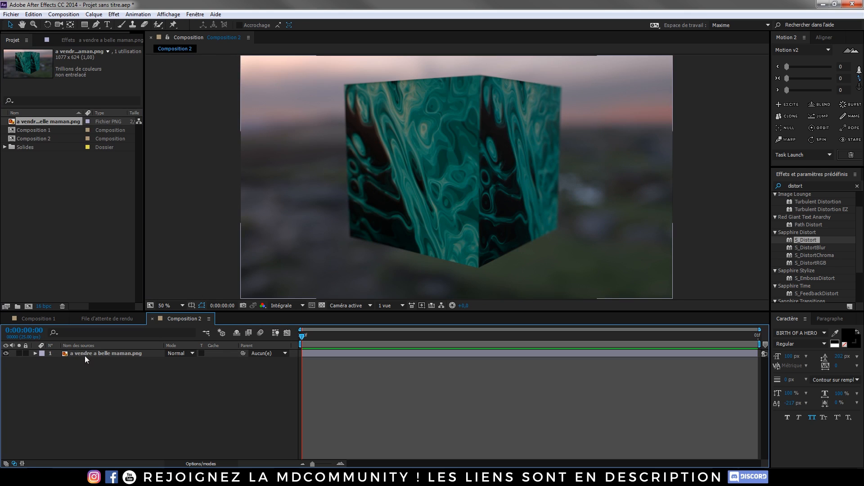
# Enlarge the cube render layer slightly so that it extends past the composition's edges.
pyautogui.scroll(-2, 506, 249)
pyautogui.click(536, 228)
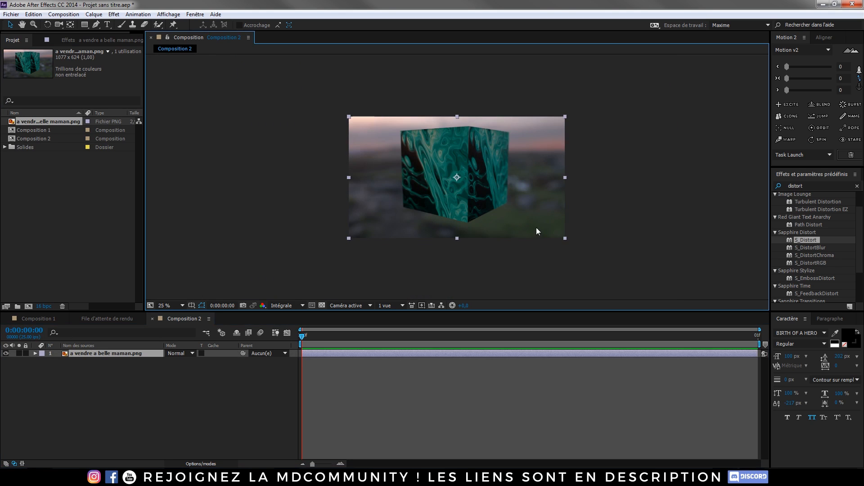
pyautogui.moveTo(565, 240); pyautogui.dragTo(569, 243)
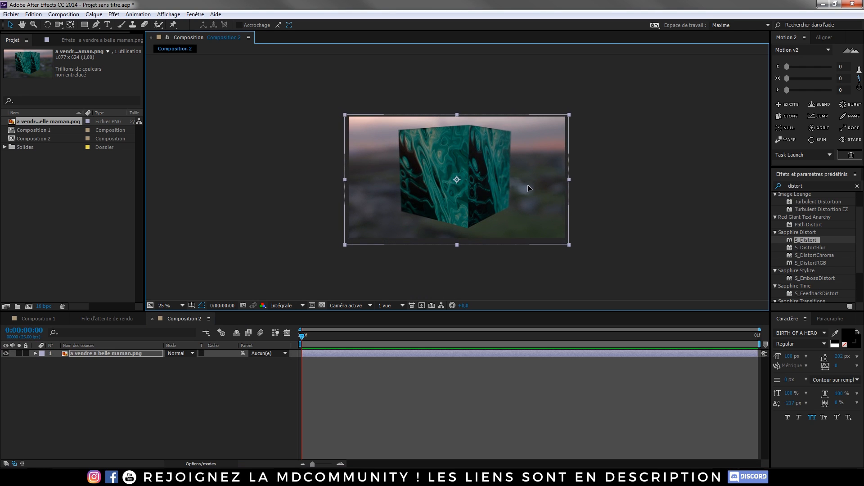
pyautogui.scroll(2, 490, 216)
pyautogui.moveTo(501, 216); pyautogui.dragTo(496, 219, button='middle')
# Add three adjustment layers above the cube render.
pyautogui.hotkey('ctrl', 'alt', 'y')
pyautogui.hotkey('ctrl', 'alt', 'y')
pyautogui.hotkey('ctrl', 'alt', 'y')
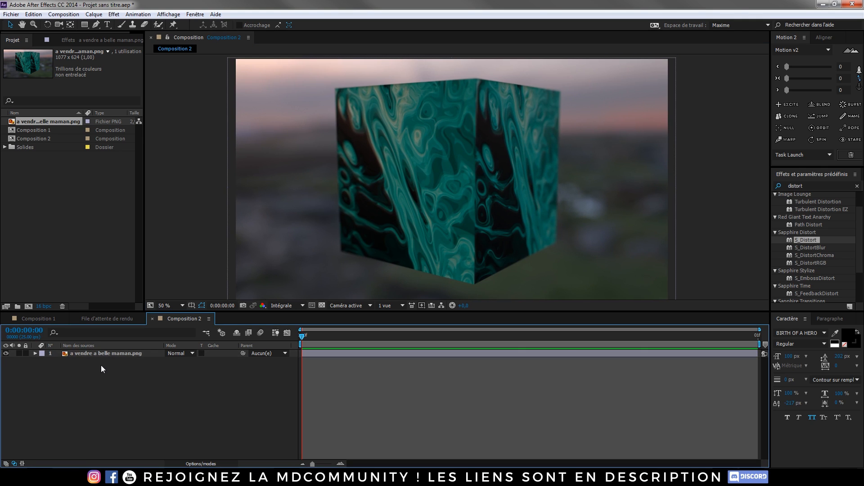
# Apply the Looks effect to the Calque d'effets 1 adjustment layer.
pyautogui.click(95, 368)
pyautogui.hotkey('ctrl', 'space')
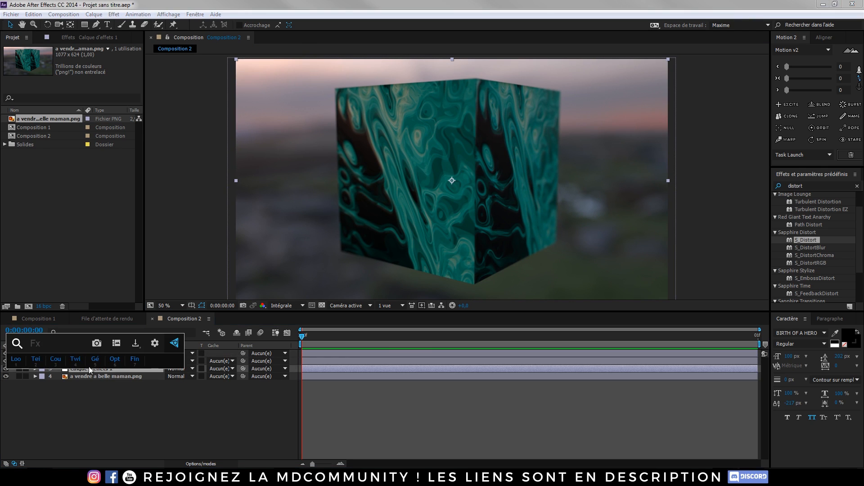
pyautogui.click(23, 360)
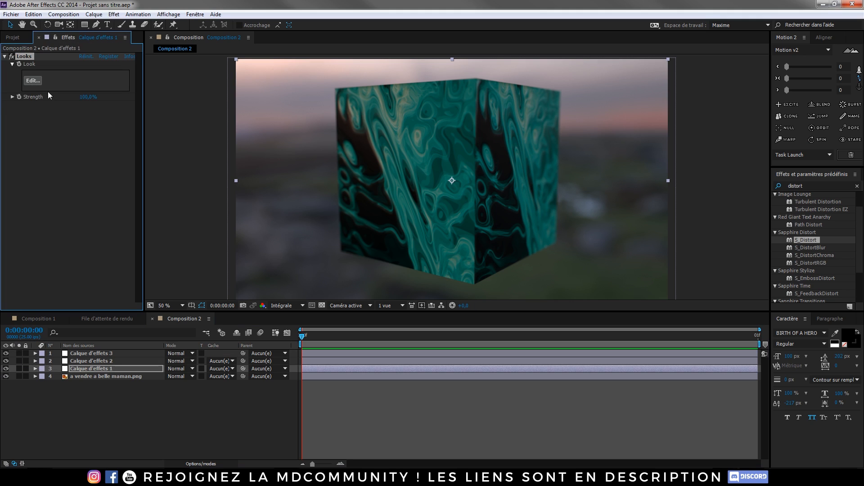
# Compare the Enhancements presets in Magic Bullet Looks and apply the We the People look.
pyautogui.click(31, 82)
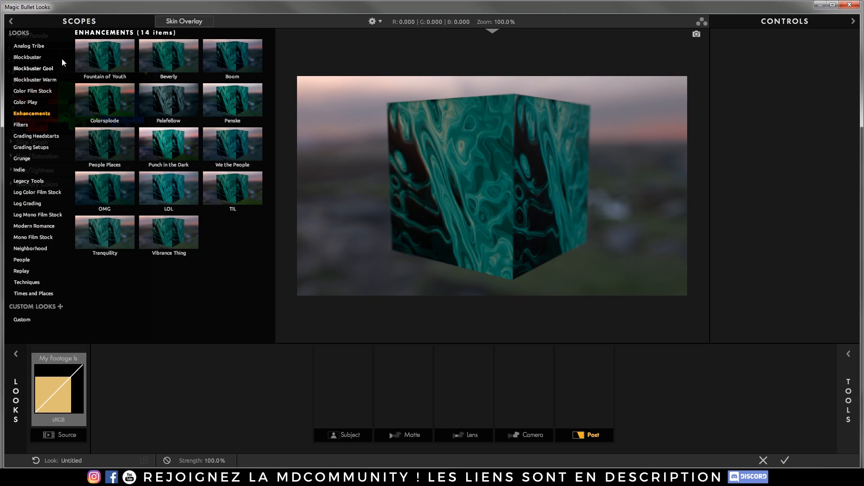
pyautogui.click(163, 77)
pyautogui.click(210, 93)
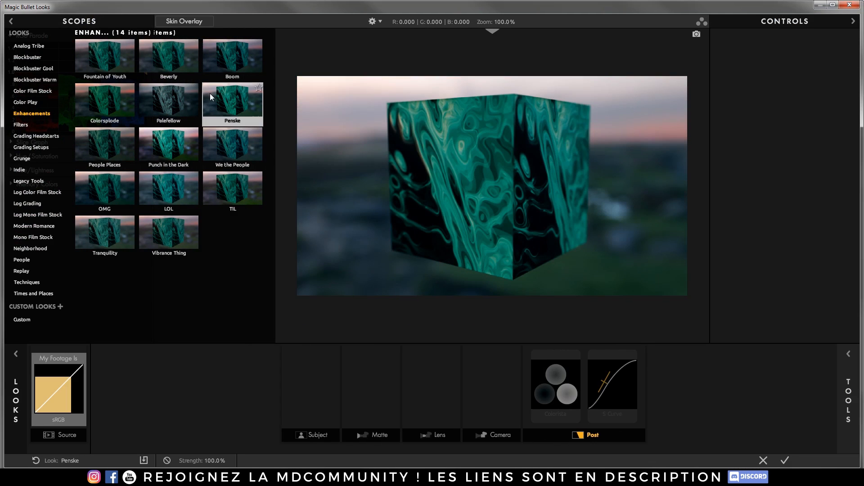
pyautogui.click(219, 145)
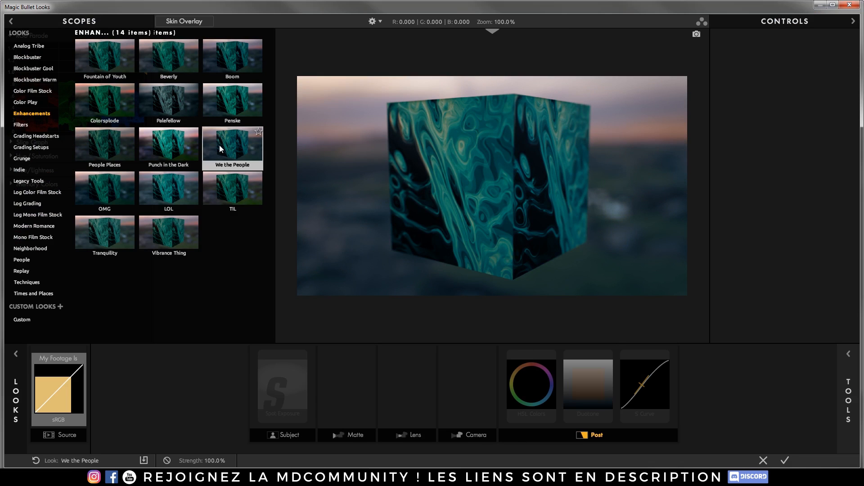
pyautogui.click(786, 461)
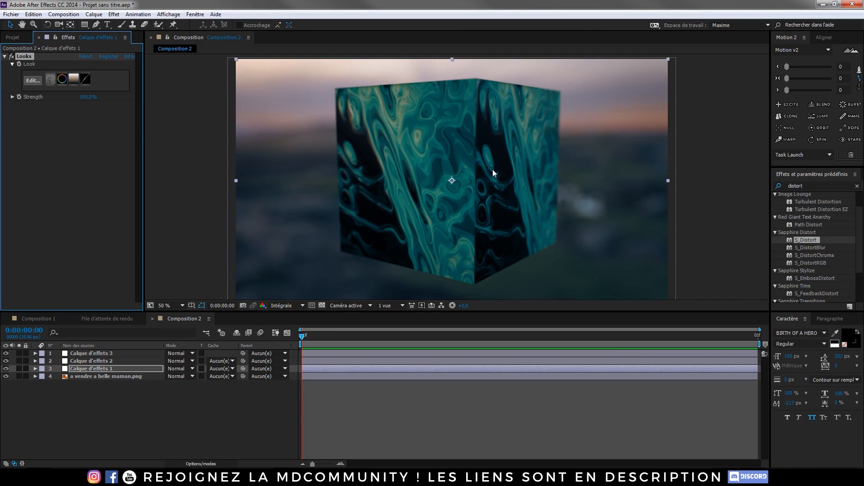
# Find the S_Vignette effect and apply it to the Calque d'effets 2 adjustment layer.
pyautogui.click(84, 361)
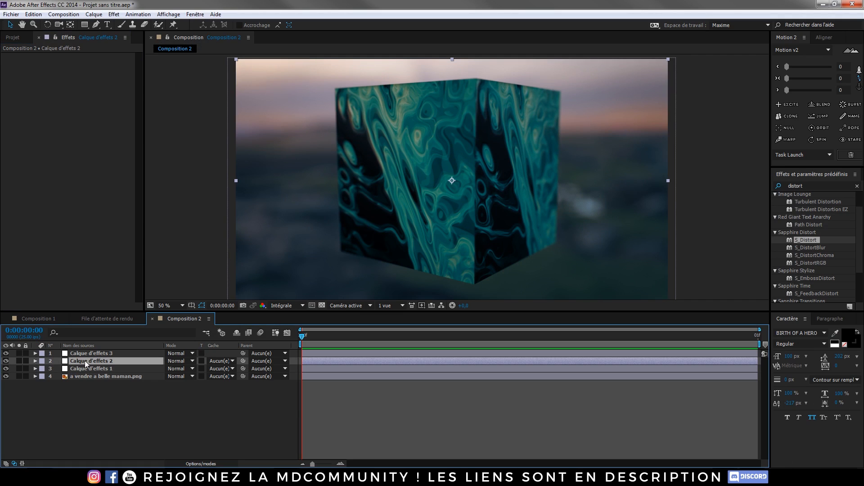
pyautogui.click(810, 185)
pyautogui.write('vign')
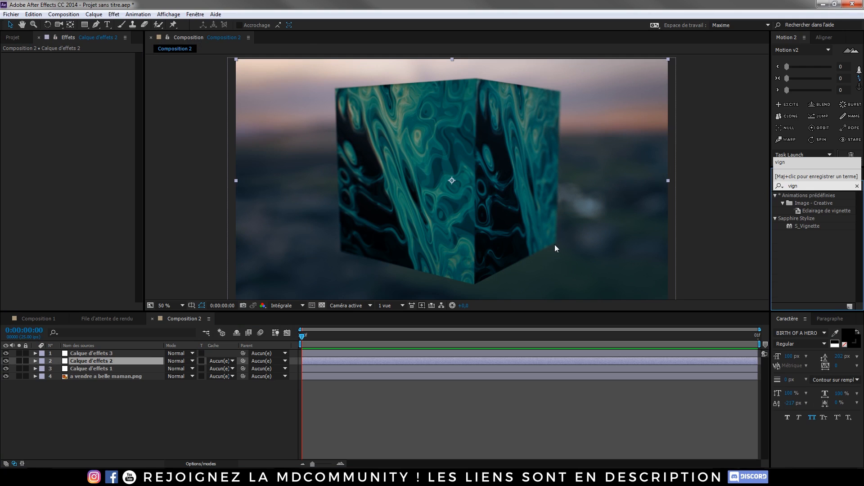
pyautogui.doubleClick(812, 226)
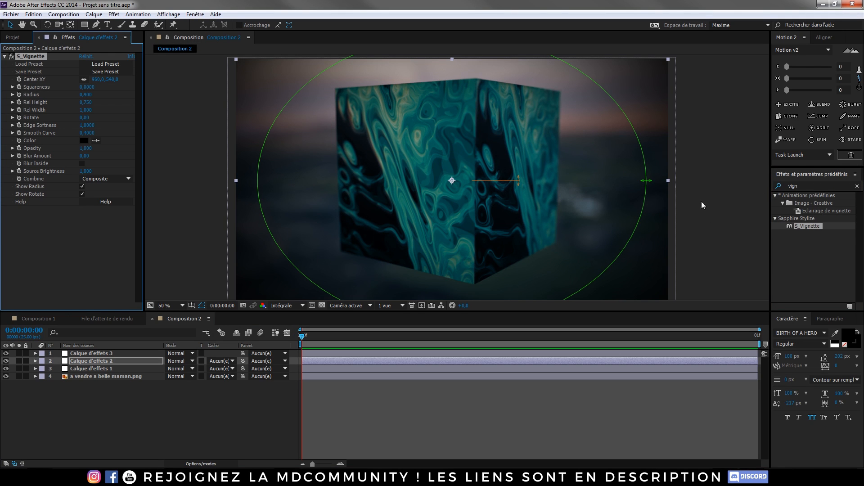
# Search the effects for "toon" and apply ToonIt Cartoon to the Calque d'effets 1 adjustment layer.
pyautogui.click(92, 369)
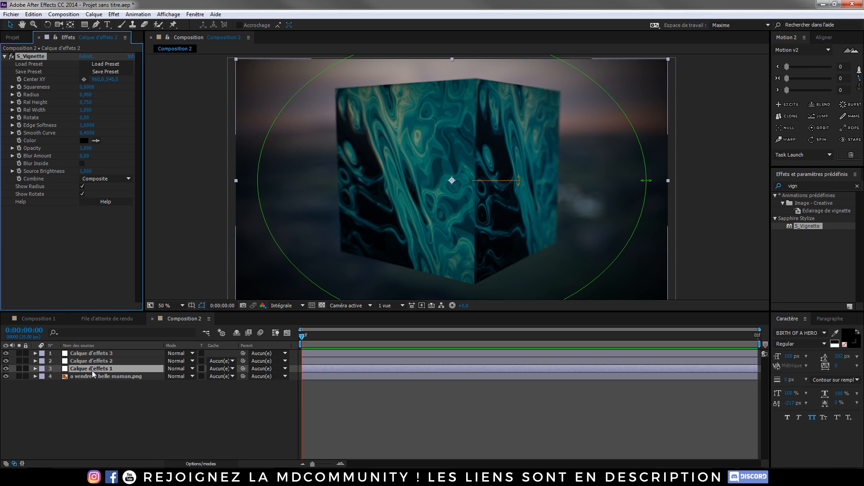
pyautogui.click(802, 186)
pyautogui.write('toon i')
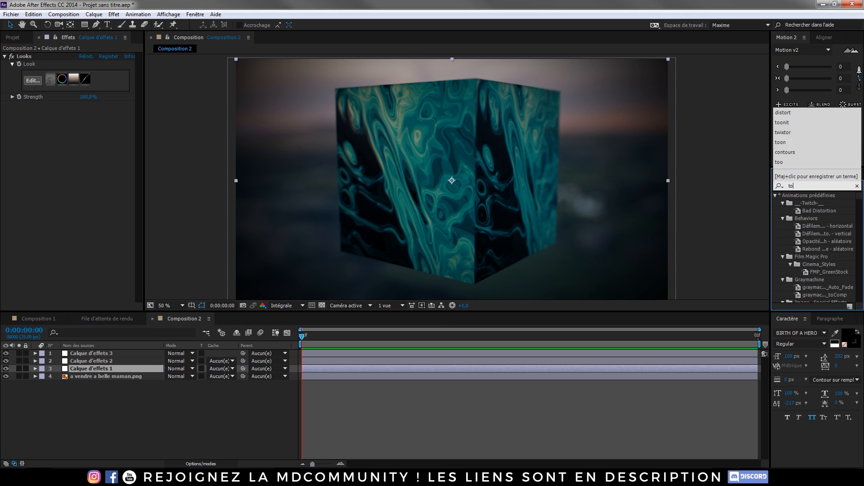
pyautogui.press('BackSpace')
pyautogui.press('BackSpace')
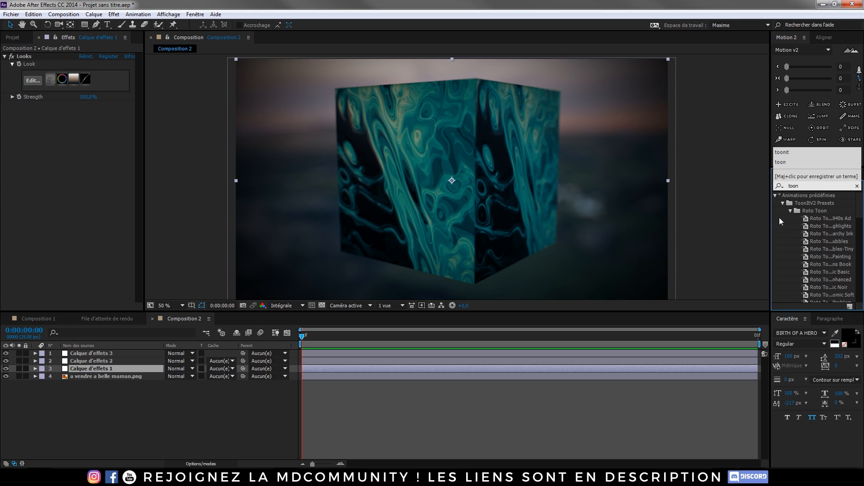
pyautogui.scroll(-10, 808, 238)
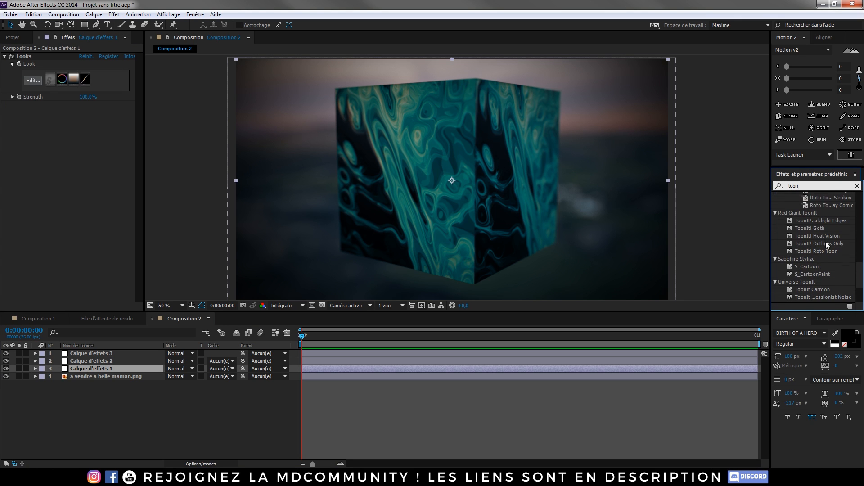
pyautogui.scroll(-1, 821, 245)
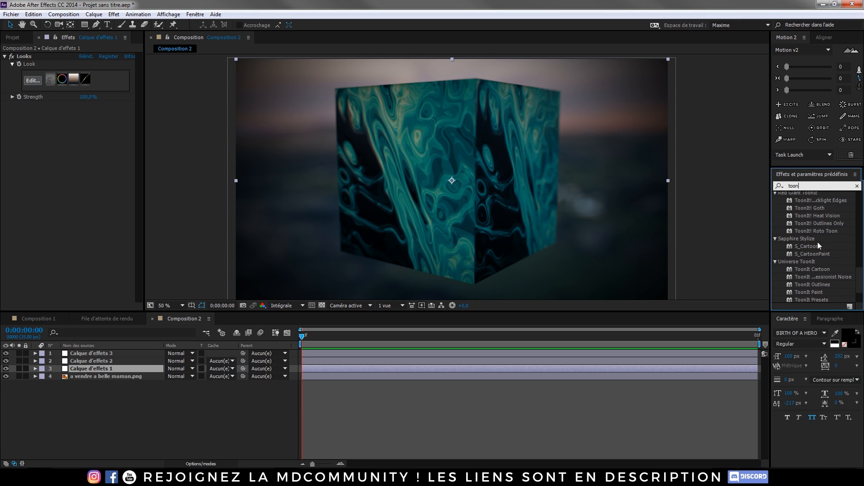
pyautogui.doubleClick(810, 270)
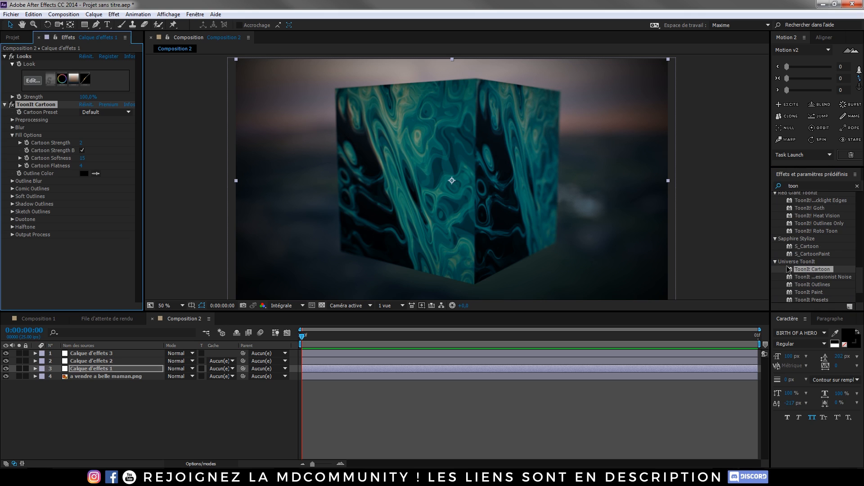
# Choose the Graphic Novel preset for ToonIt Cartoon and set its Blend Opacity to 35.
pyautogui.click(103, 112)
pyautogui.click(97, 142)
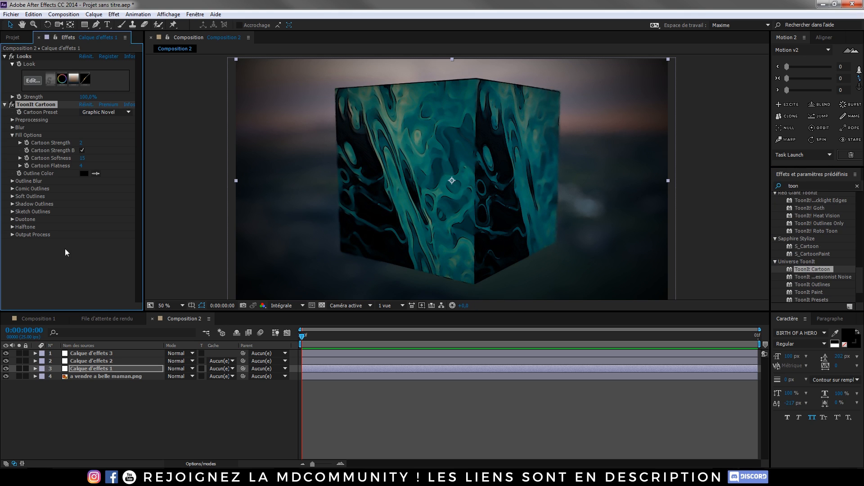
pyautogui.click(12, 234)
pyautogui.write('30')
pyautogui.press('Return')
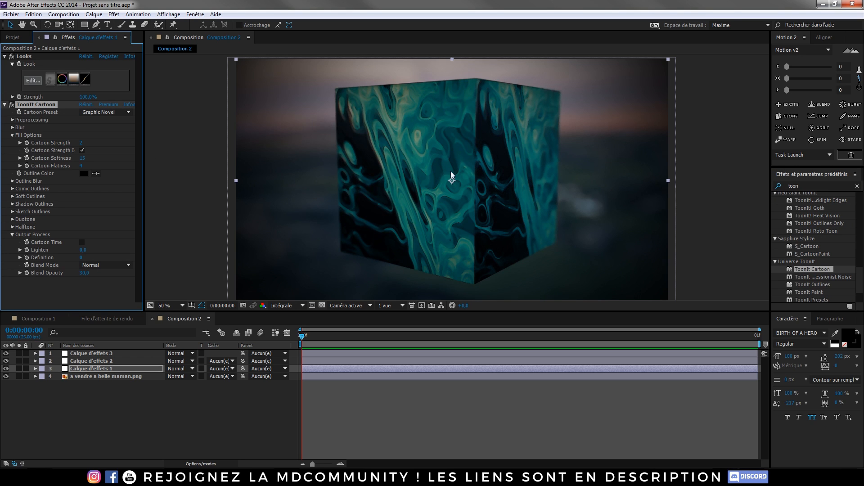
pyautogui.write('35')
pyautogui.press('Return')
# Set ToonIt Cartoon's Halftone Opacity to 5 and inspect the cube image up close.
pyautogui.click(13, 227)
pyautogui.click(85, 273)
pyautogui.write('5')
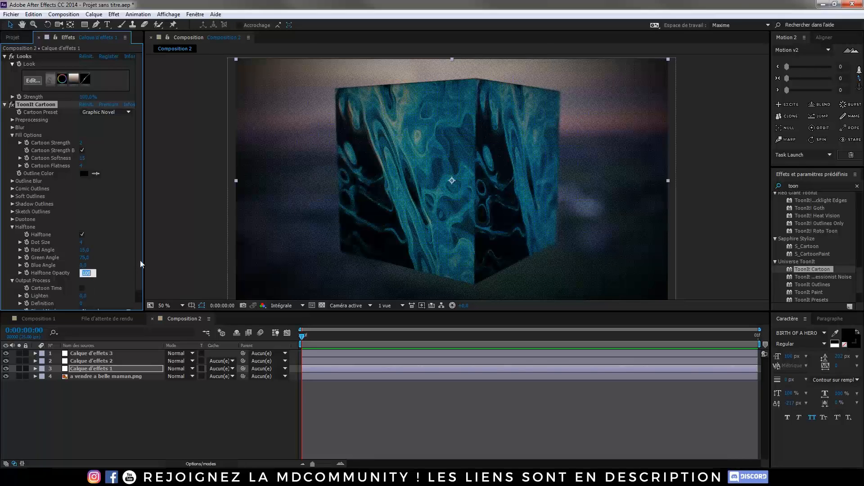
pyautogui.click(174, 257)
pyautogui.scroll(3, 387, 135)
pyautogui.scroll(-3, 386, 134)
pyautogui.press('\\')
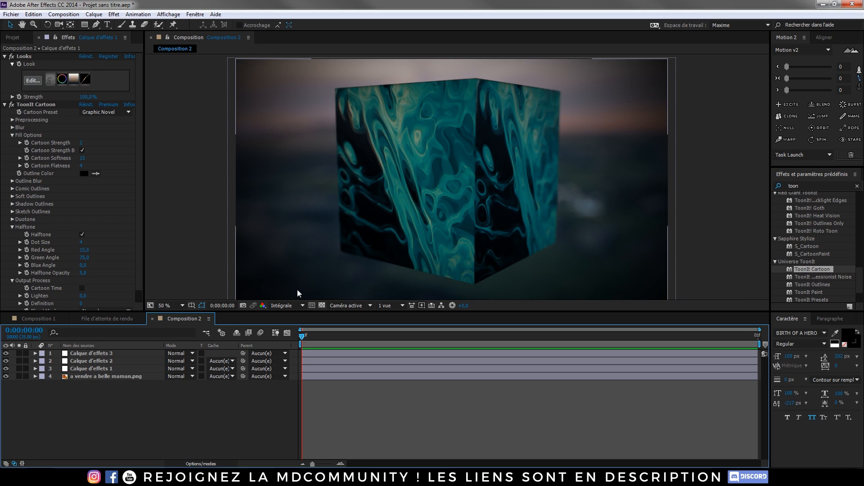
pyautogui.scroll(-2, 453, 221)
pyautogui.scroll(2, 454, 222)
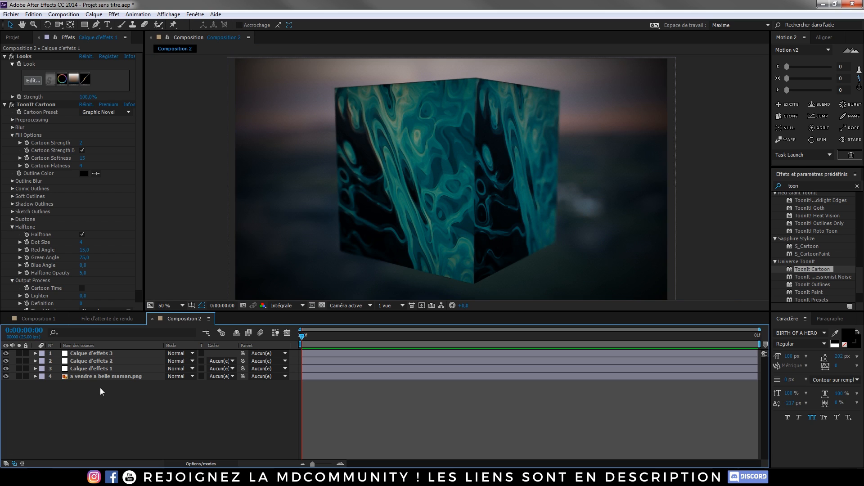
# Search the effects for "teinte" and apply Teinte/Saturation to the Calque d'effets 3 adjustment layer.
pyautogui.click(87, 356)
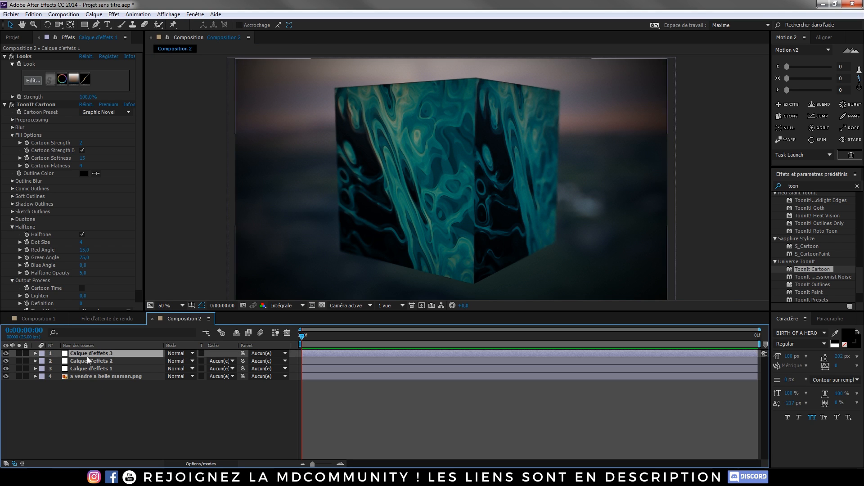
pyautogui.click(811, 185)
pyautogui.press('BackSpace')
pyautogui.press('BackSpace')
pyautogui.press('BackSpace')
pyautogui.press('BackSpace')
pyautogui.write('teint')
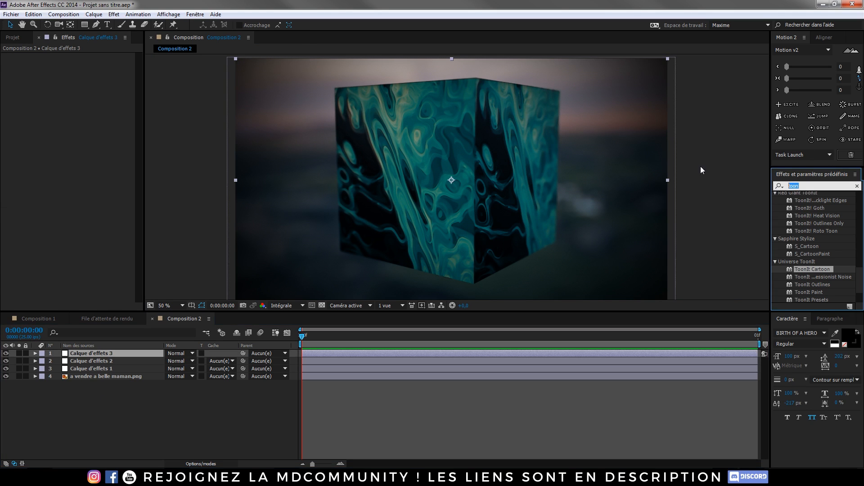
pyautogui.write('e')
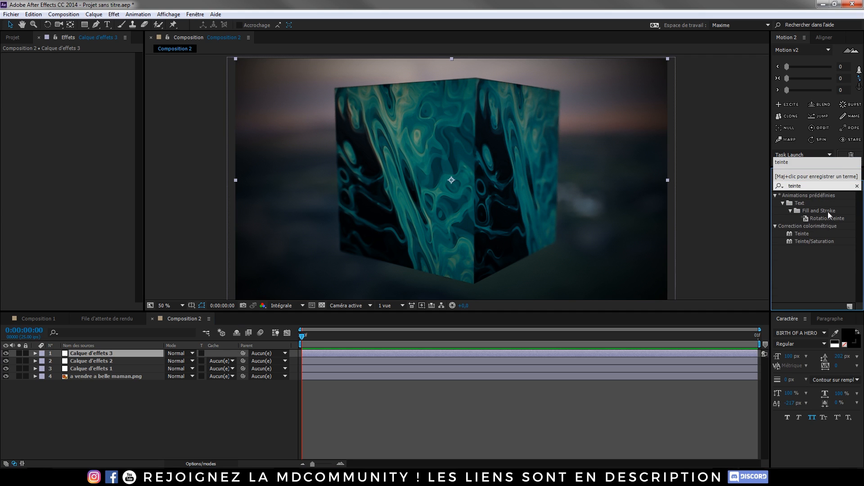
pyautogui.doubleClick(807, 242)
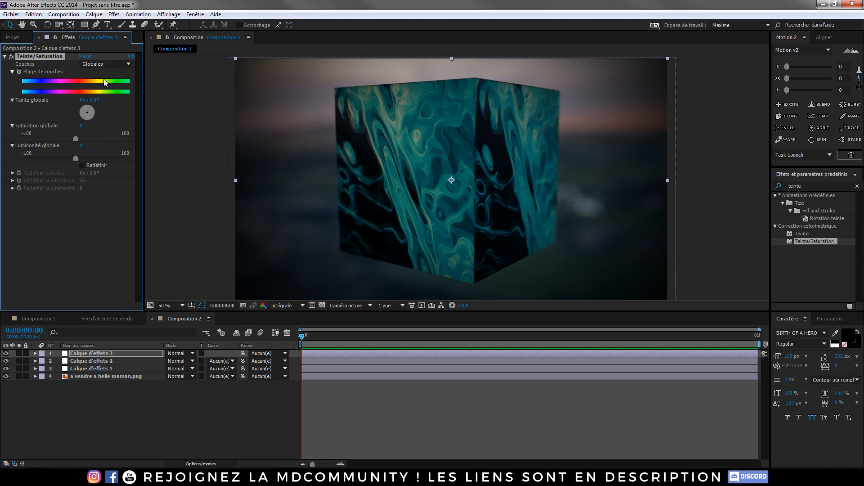
# Set the Teinte/Saturation channel to Jaunes, lower its saturation to -100, and widen its colour range through red towards blue.
pyautogui.click(106, 64)
pyautogui.click(109, 94)
pyautogui.moveTo(72, 139); pyautogui.dragTo(13, 140)
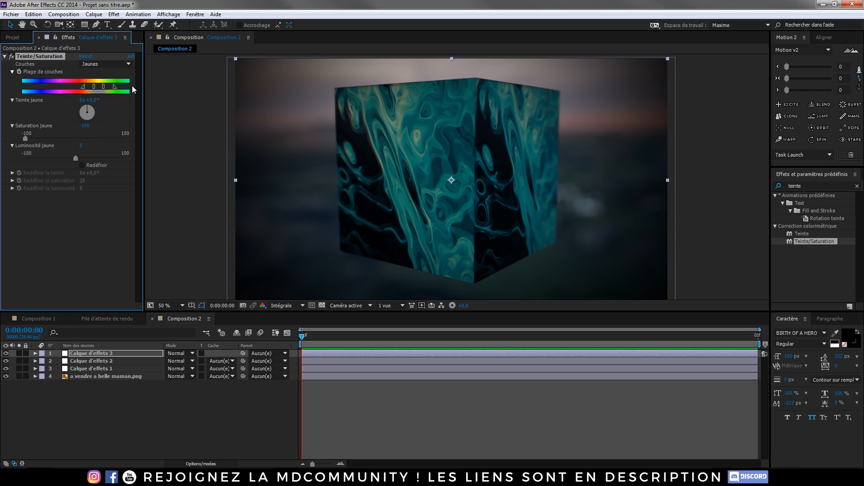
pyautogui.moveTo(82, 87); pyautogui.dragTo(47, 88)
pyautogui.moveTo(94, 86); pyautogui.dragTo(74, 83)
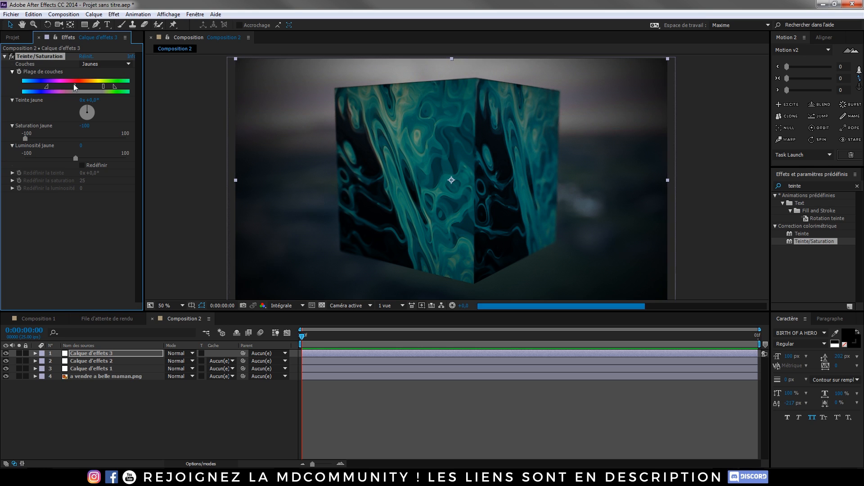
pyautogui.click(165, 416)
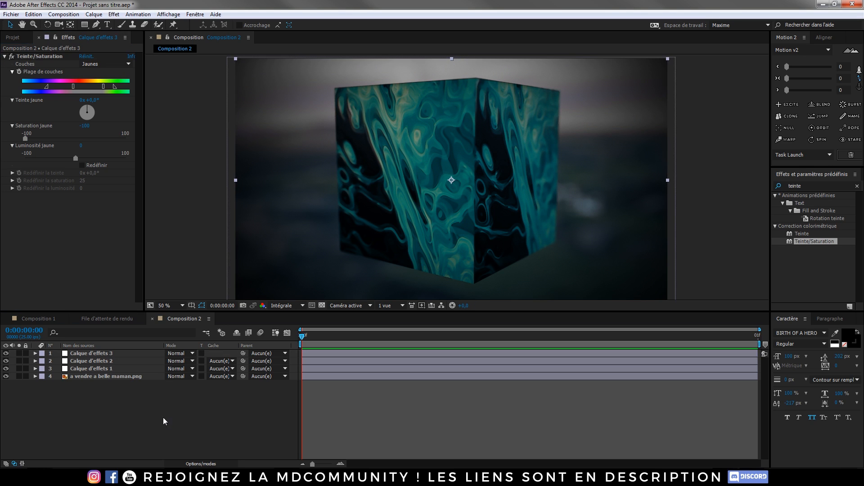
# Create a new adjustment layer directly above the a vendre a belle maman.png layer.
pyautogui.click(107, 369)
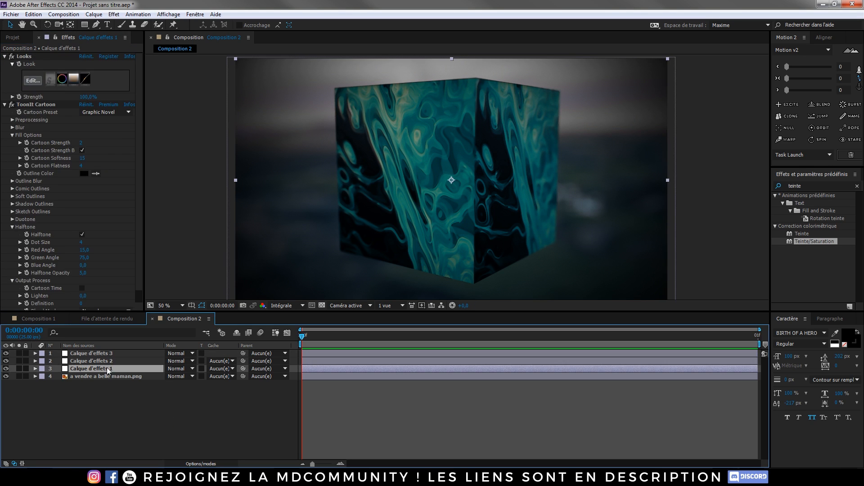
pyautogui.click(93, 376)
pyautogui.hotkey('ctrl', 'alt', 'y')
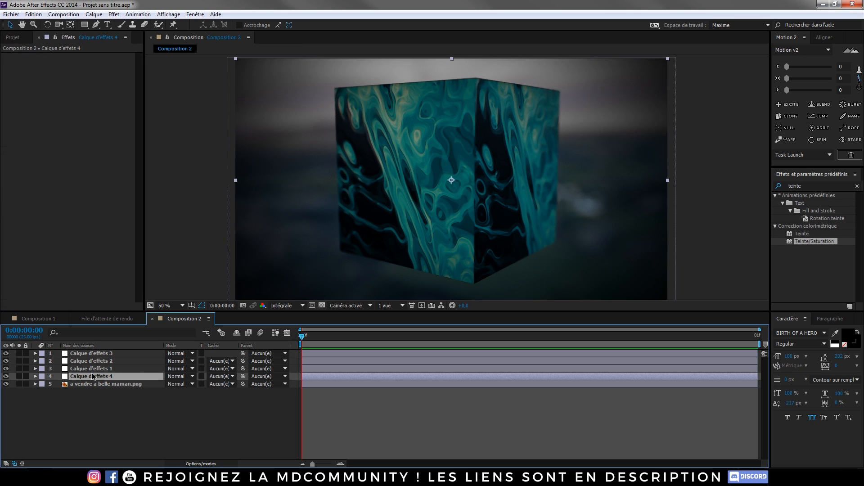
# Draw a closed Pen mask roughly following the cube's outline on the Calque d'effets 4 adjustment layer.
pyautogui.click(96, 25)
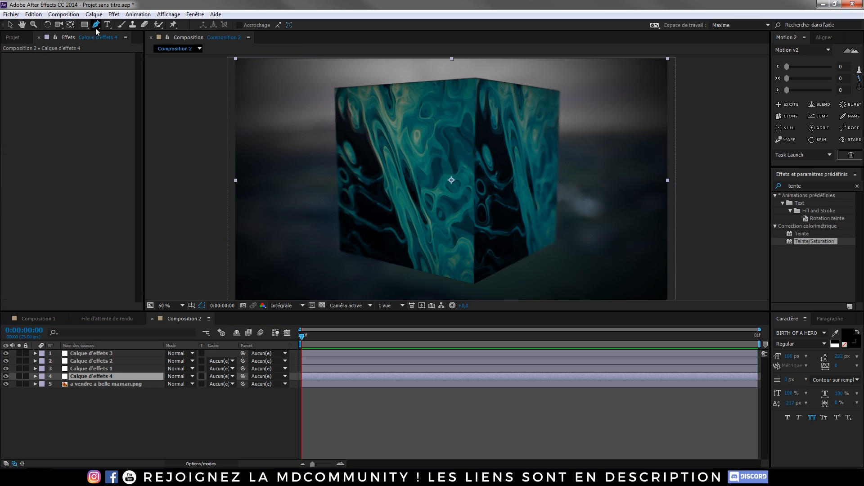
pyautogui.click(335, 88)
pyautogui.click(554, 91)
pyautogui.click(549, 236)
pyautogui.click(486, 266)
pyautogui.click(465, 273)
pyautogui.click(443, 271)
pyautogui.click(350, 253)
pyautogui.click(344, 242)
pyautogui.click(353, 178)
pyautogui.click(351, 162)
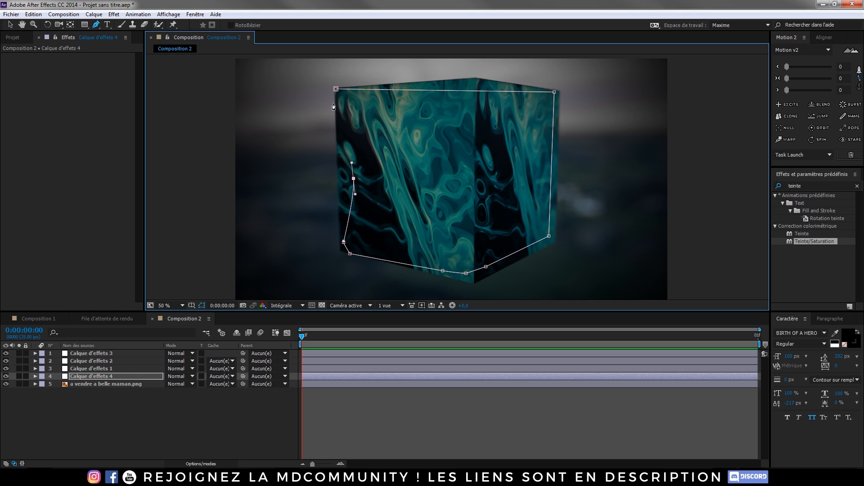
pyautogui.click(336, 88)
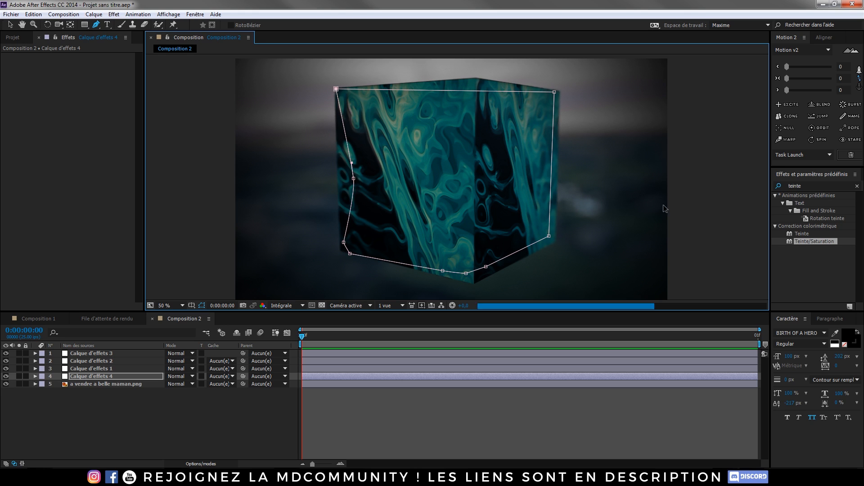
# Apply Lueur diffuse to the masked adjustment layer and set Seuil to 47.1%, Rayon to 4 and Intensité to 0.6.
pyautogui.click(806, 186)
pyautogui.write('lueur')
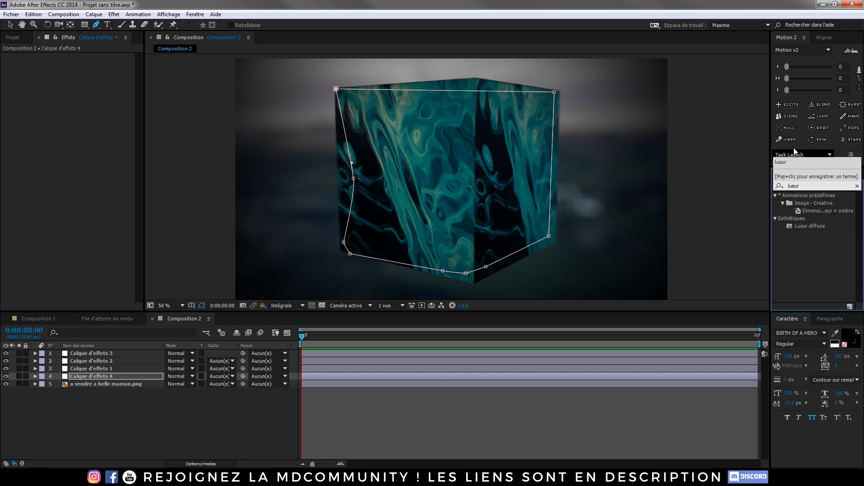
pyautogui.doubleClick(798, 227)
pyautogui.press('v')
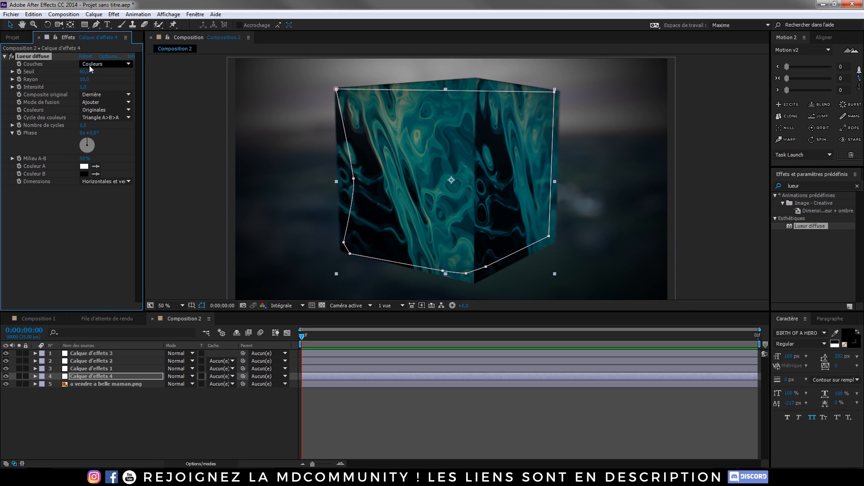
pyautogui.moveTo(87, 72); pyautogui.dragTo(72, 72)
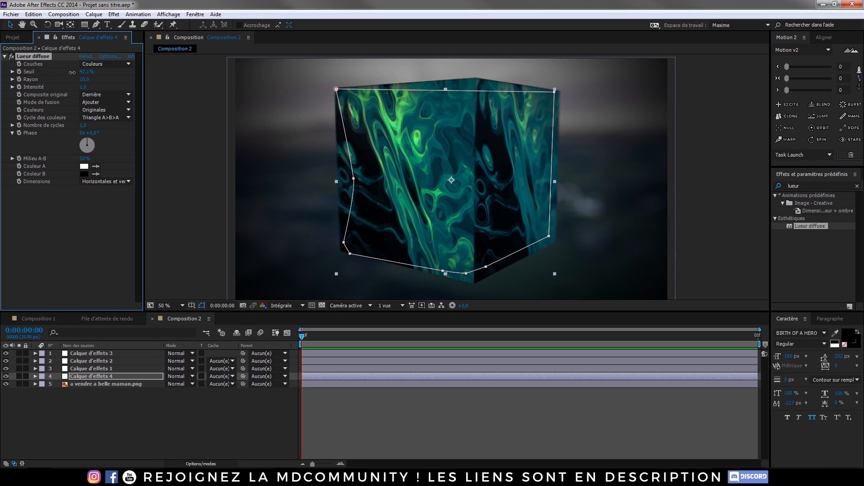
pyautogui.moveTo(84, 81); pyautogui.dragTo(62, 86)
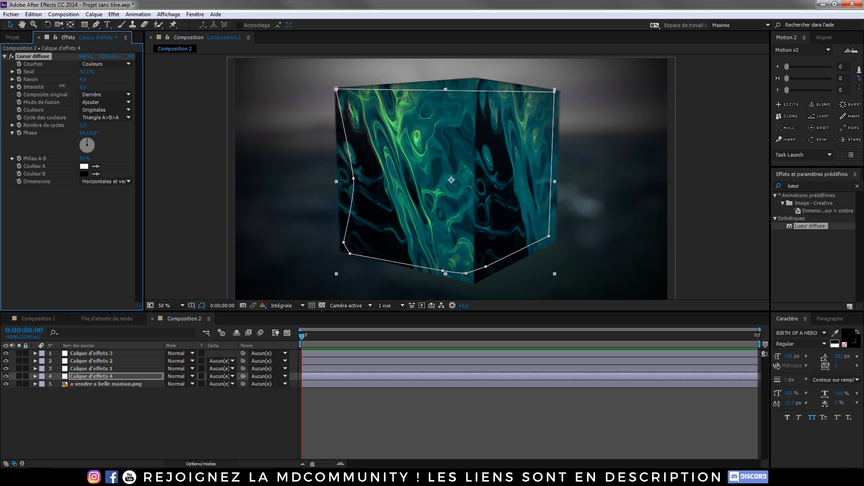
# Feather Masque 1 on the Calque d'effets 4 layer by about 76 pixels and deselect the layer.
pyautogui.click(82, 377)
pyautogui.press('f')
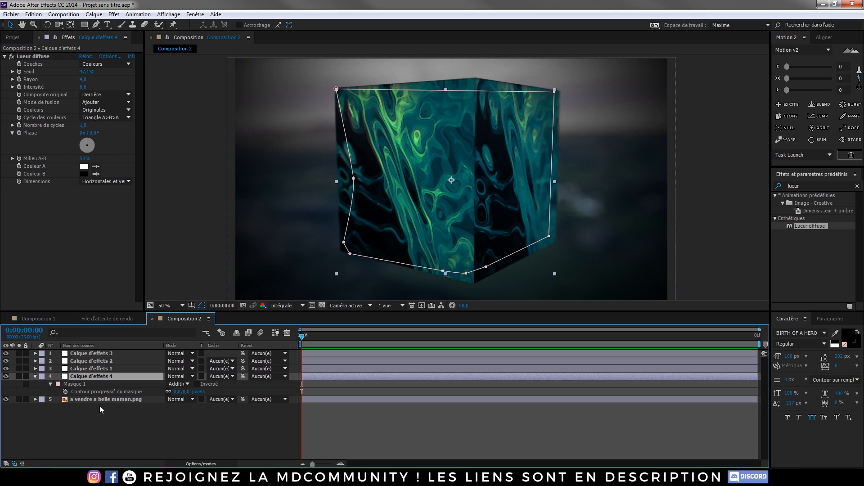
pyautogui.moveTo(181, 391); pyautogui.dragTo(216, 399)
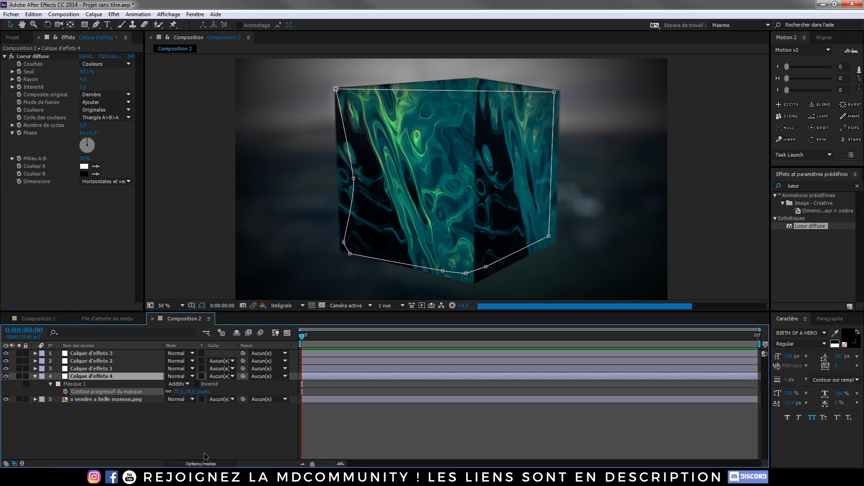
pyautogui.click(202, 438)
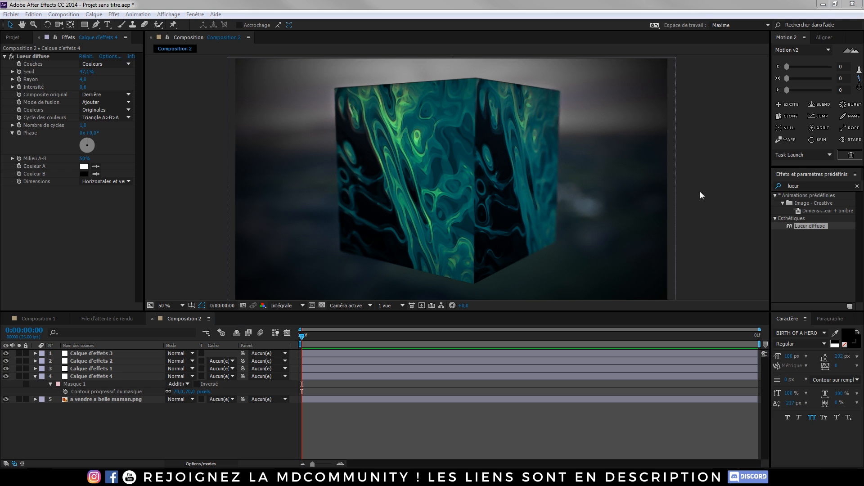
# Inspect the glow on the cube's faces up close, then view the whole image again.
pyautogui.scroll(2, 460, 222)
pyautogui.moveTo(427, 228); pyautogui.dragTo(484, 264)
pyautogui.scroll(-2, 485, 264)
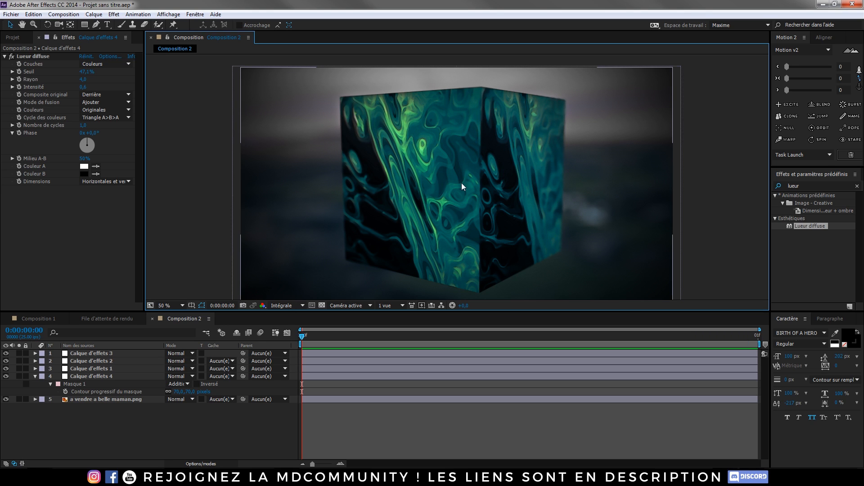
pyautogui.moveTo(485, 209); pyautogui.dragTo(484, 197)
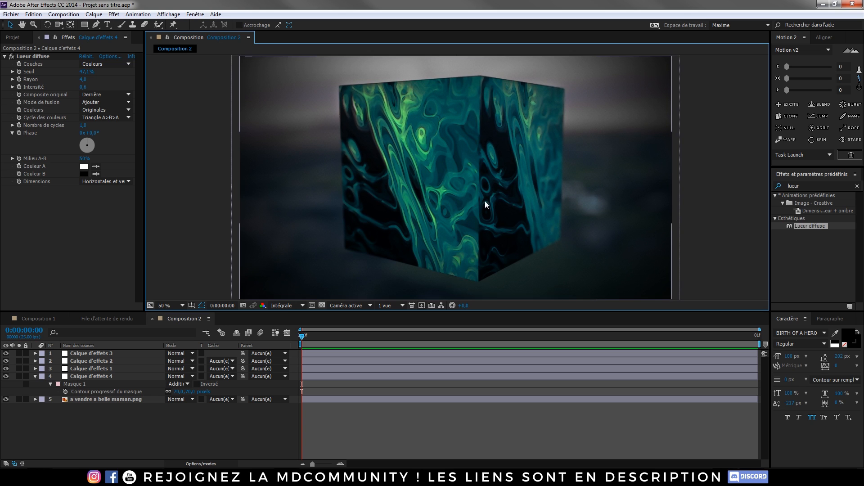
# Switch to Discord, look through the server's channels and move your own user from the Pro FR voice channel to Talk FR.
pyautogui.click(765, 477)
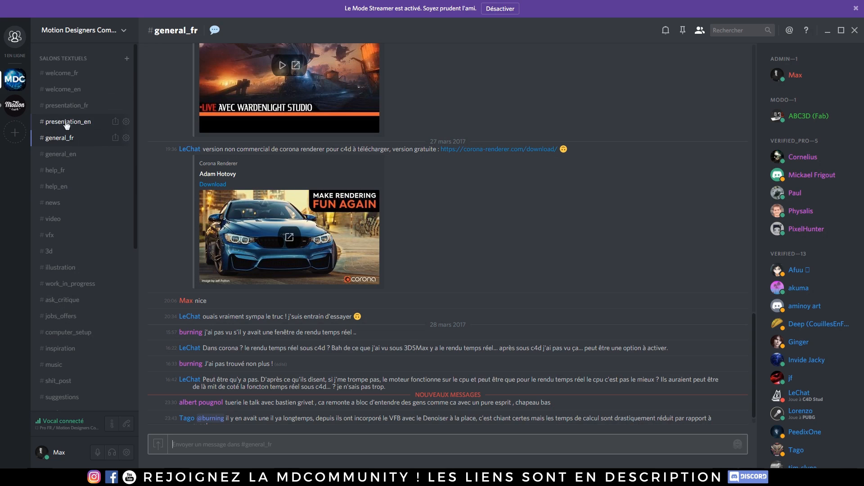
pyautogui.scroll(-5, 60, 198)
pyautogui.scroll(5, 63, 251)
pyautogui.scroll(-3, 64, 143)
pyautogui.scroll(-3, 64, 143)
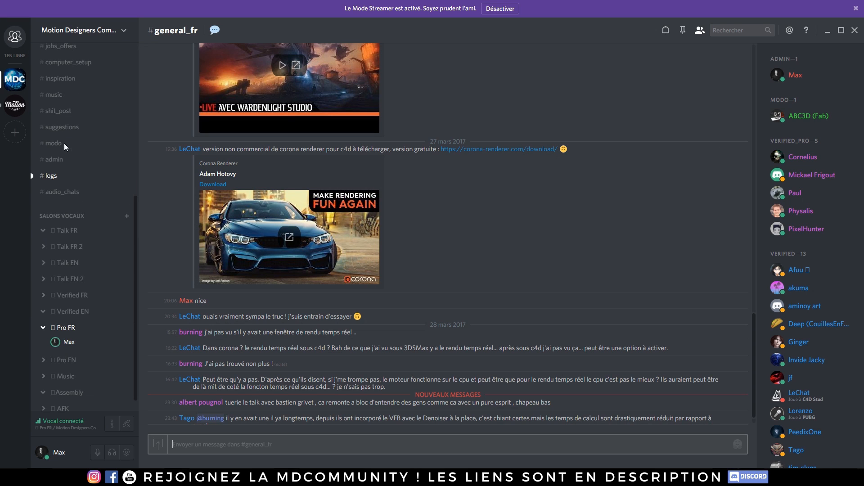
pyautogui.moveTo(53, 347); pyautogui.dragTo(56, 232)
pyautogui.scroll(-1, 67, 266)
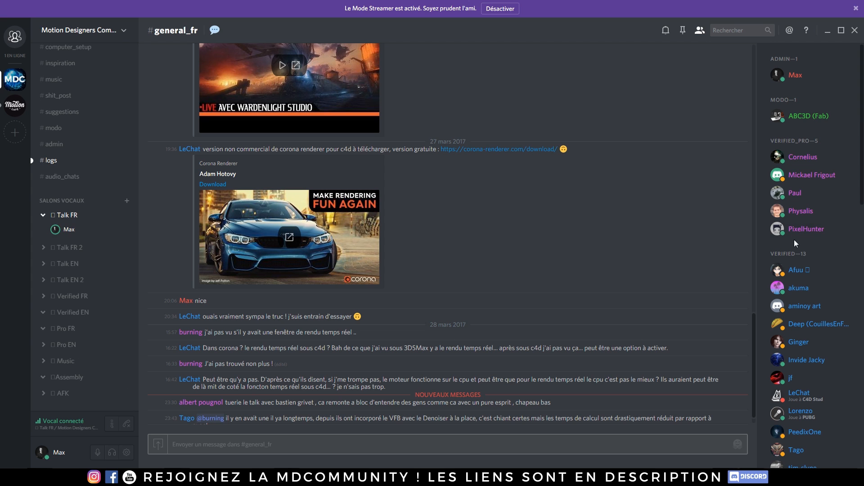
# Look through the server's member list and the earlier messages in the general_fr channel.
pyautogui.scroll(-1, 805, 192)
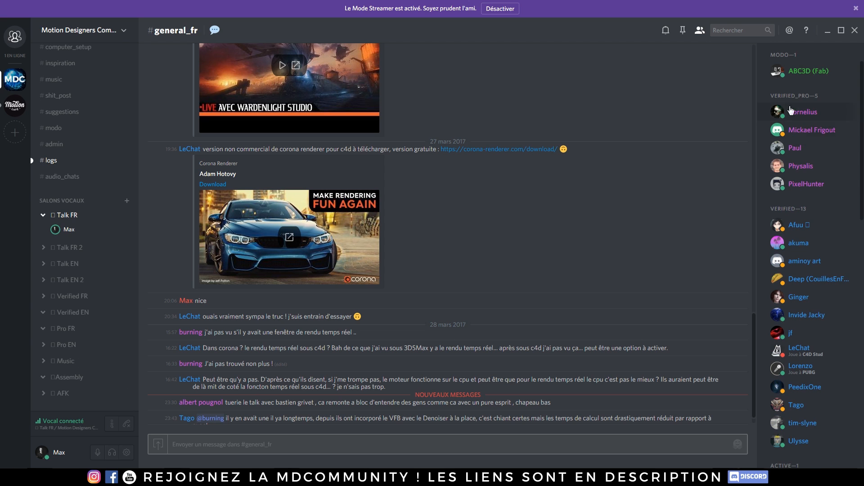
pyautogui.scroll(-5, 794, 225)
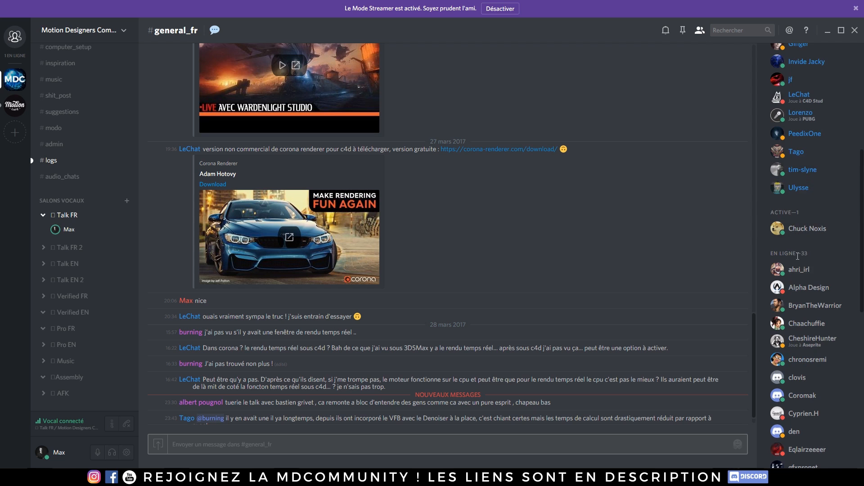
pyautogui.scroll(7, 797, 256)
pyautogui.scroll(4, 343, 279)
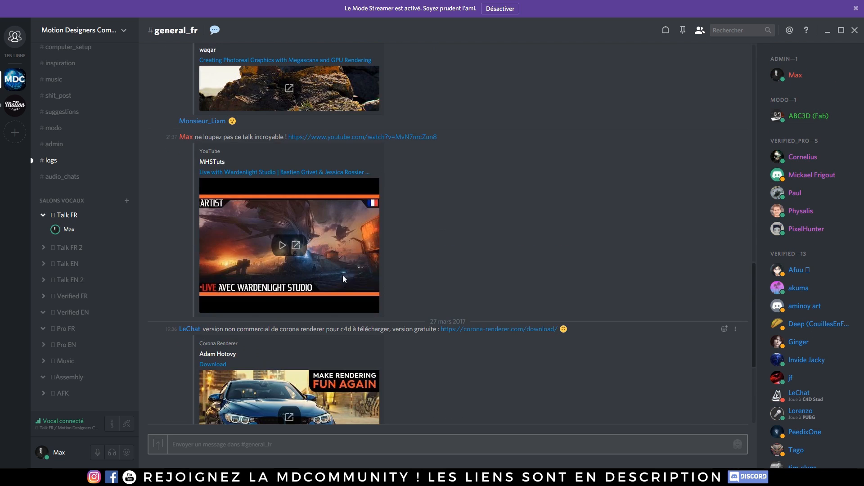
pyautogui.scroll(4, 343, 279)
pyautogui.scroll(4, 95, 153)
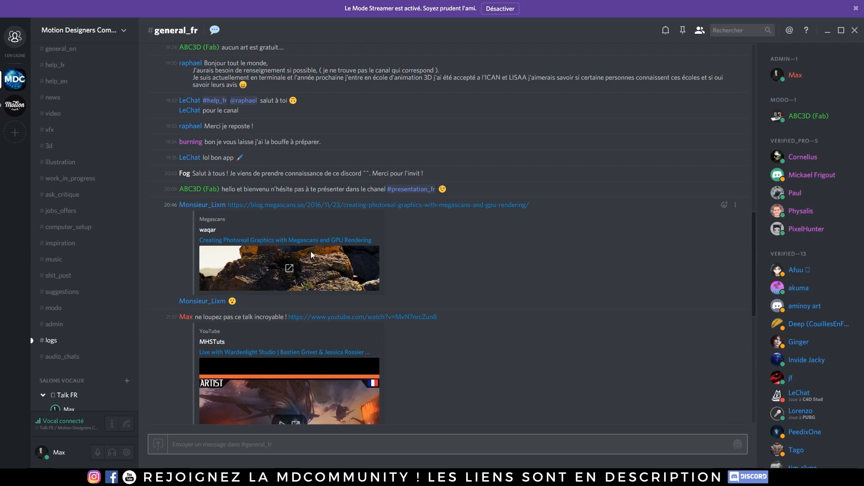
# Browse the work_in_progress, illustration and 3d channels and view earlier posts in 3d.
pyautogui.click(67, 180)
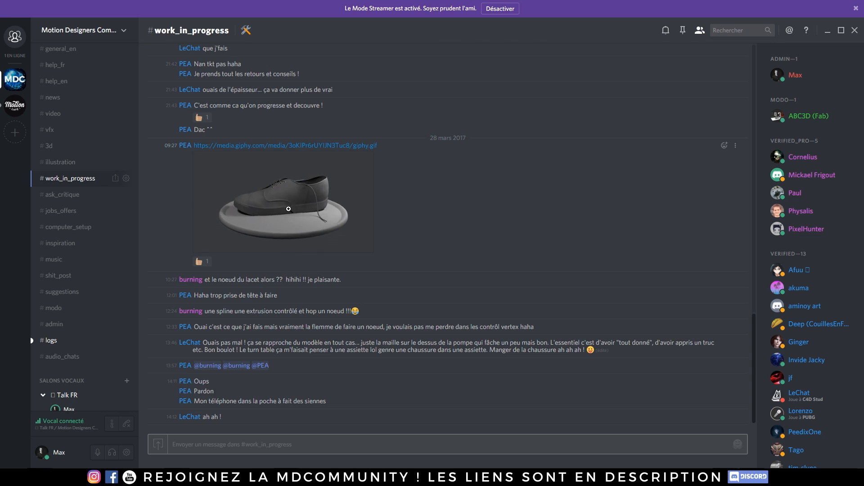
pyautogui.click(65, 161)
pyautogui.click(65, 148)
pyautogui.scroll(3, 99, 169)
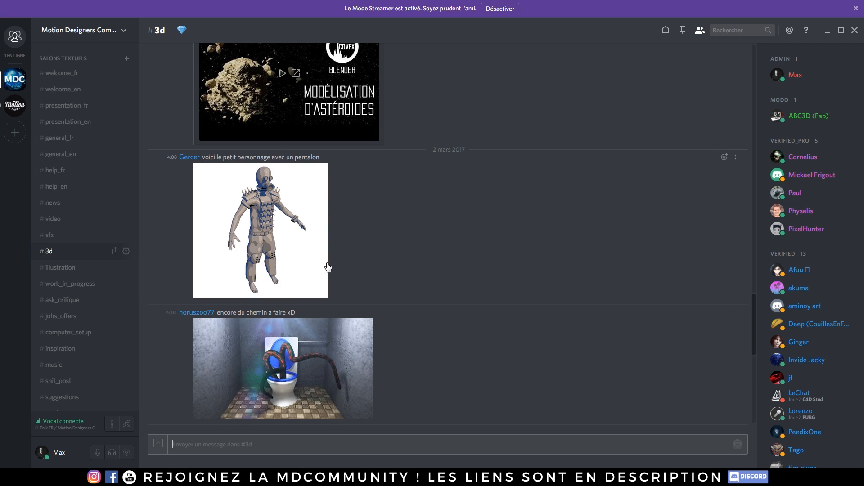